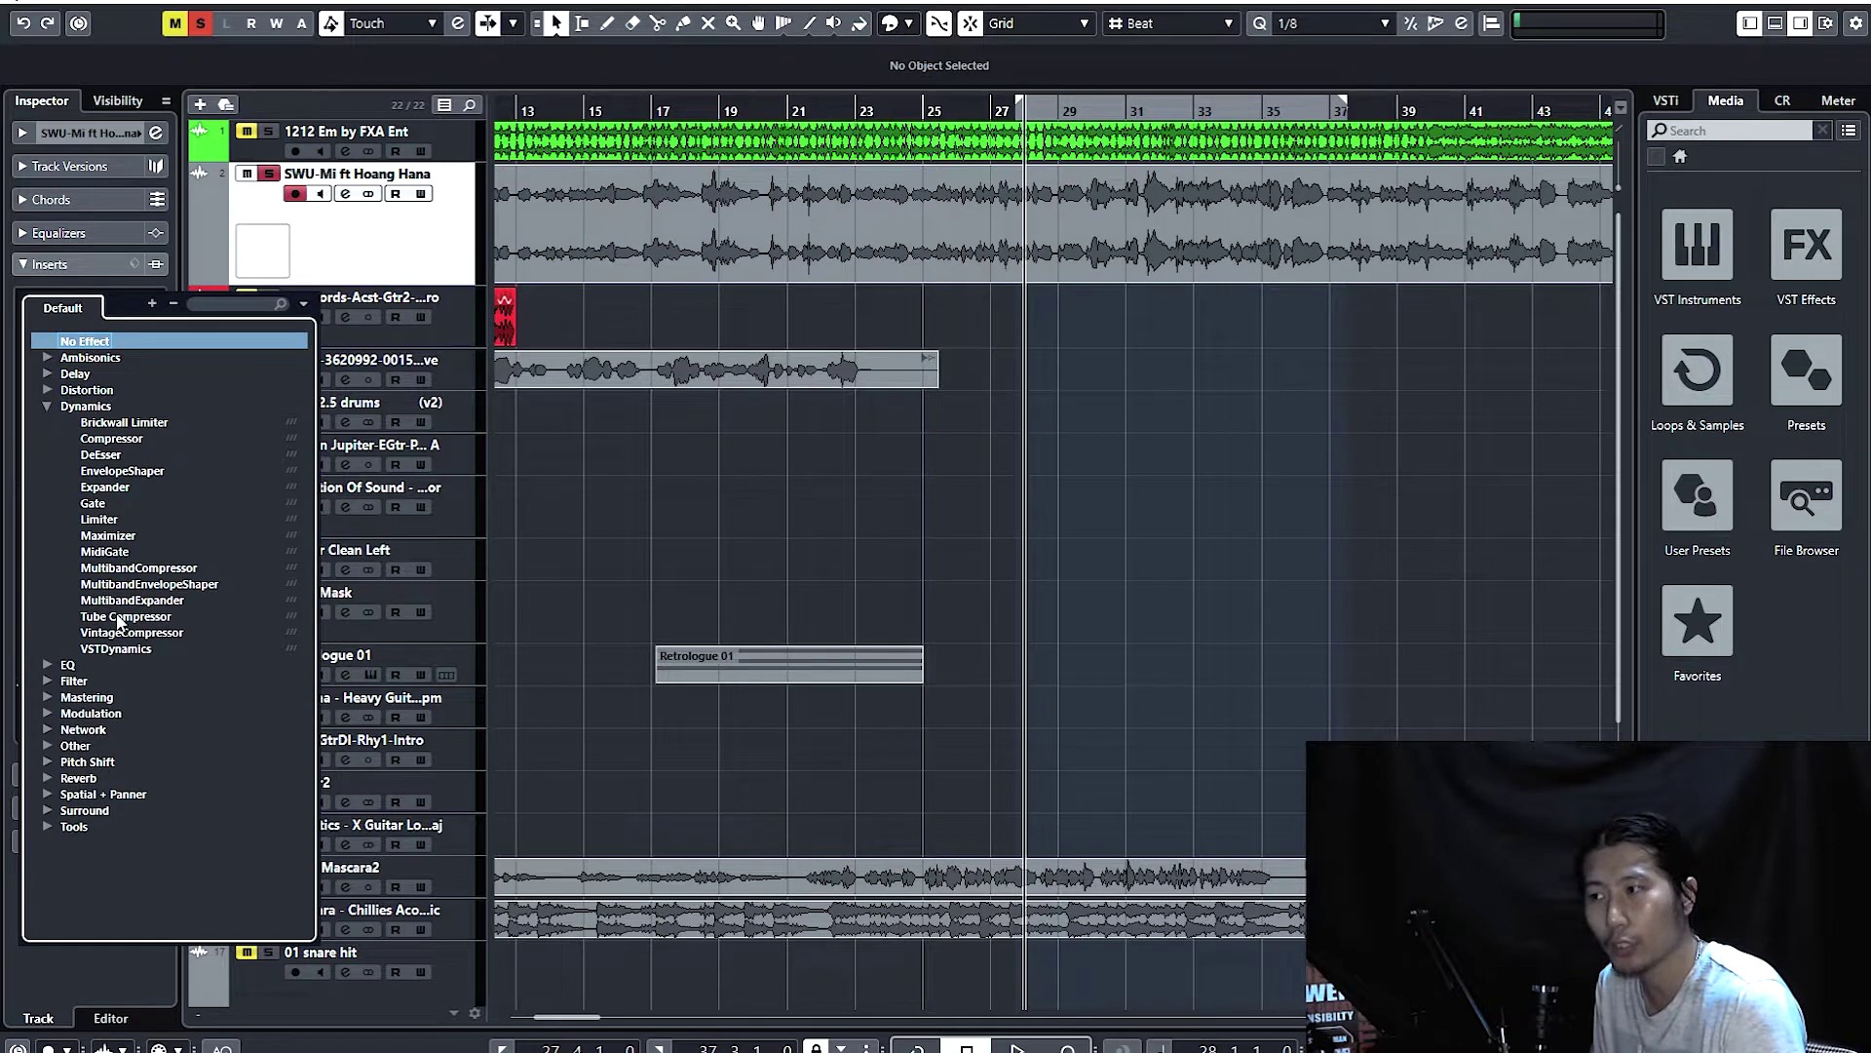
Place the Tube Compressor window over the arrangement, sweep its Mix to 0 % and 100 %, and settle on 34 %
left_click_drag(608, 327, 561, 304)
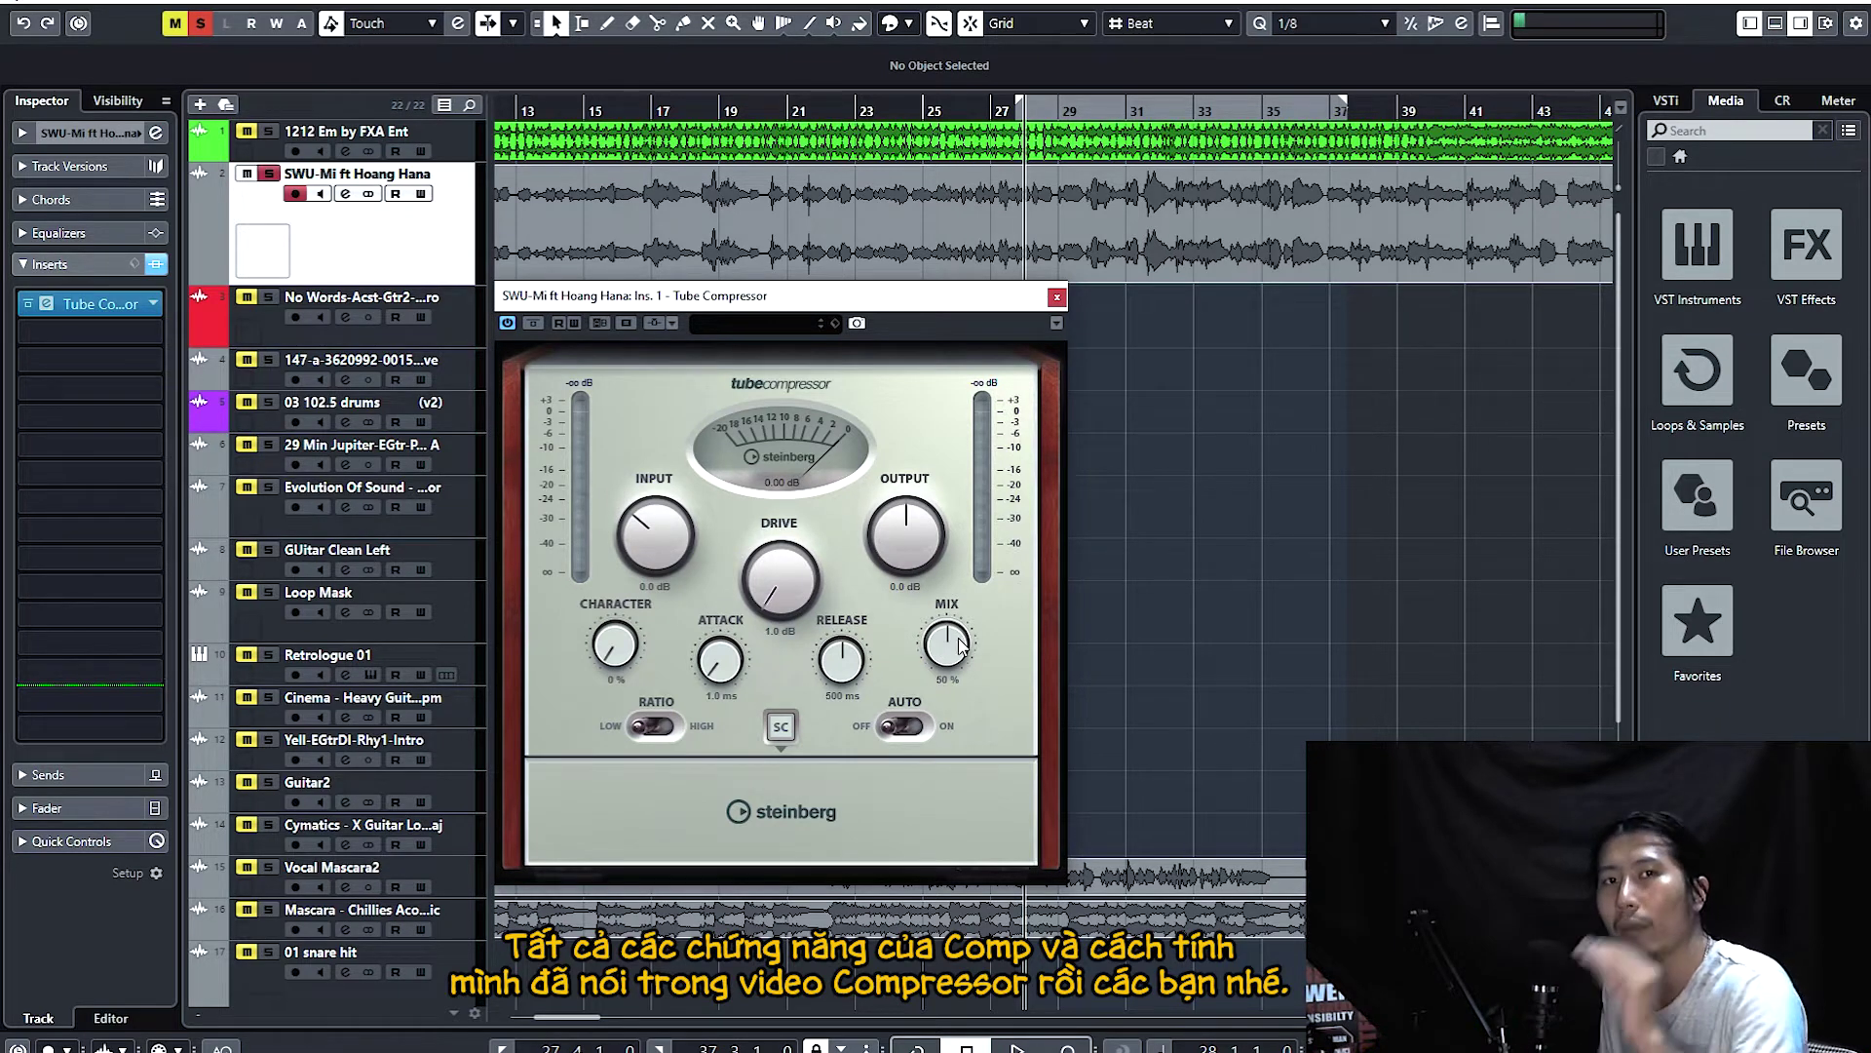
left_click_drag(959, 643, 940, 749)
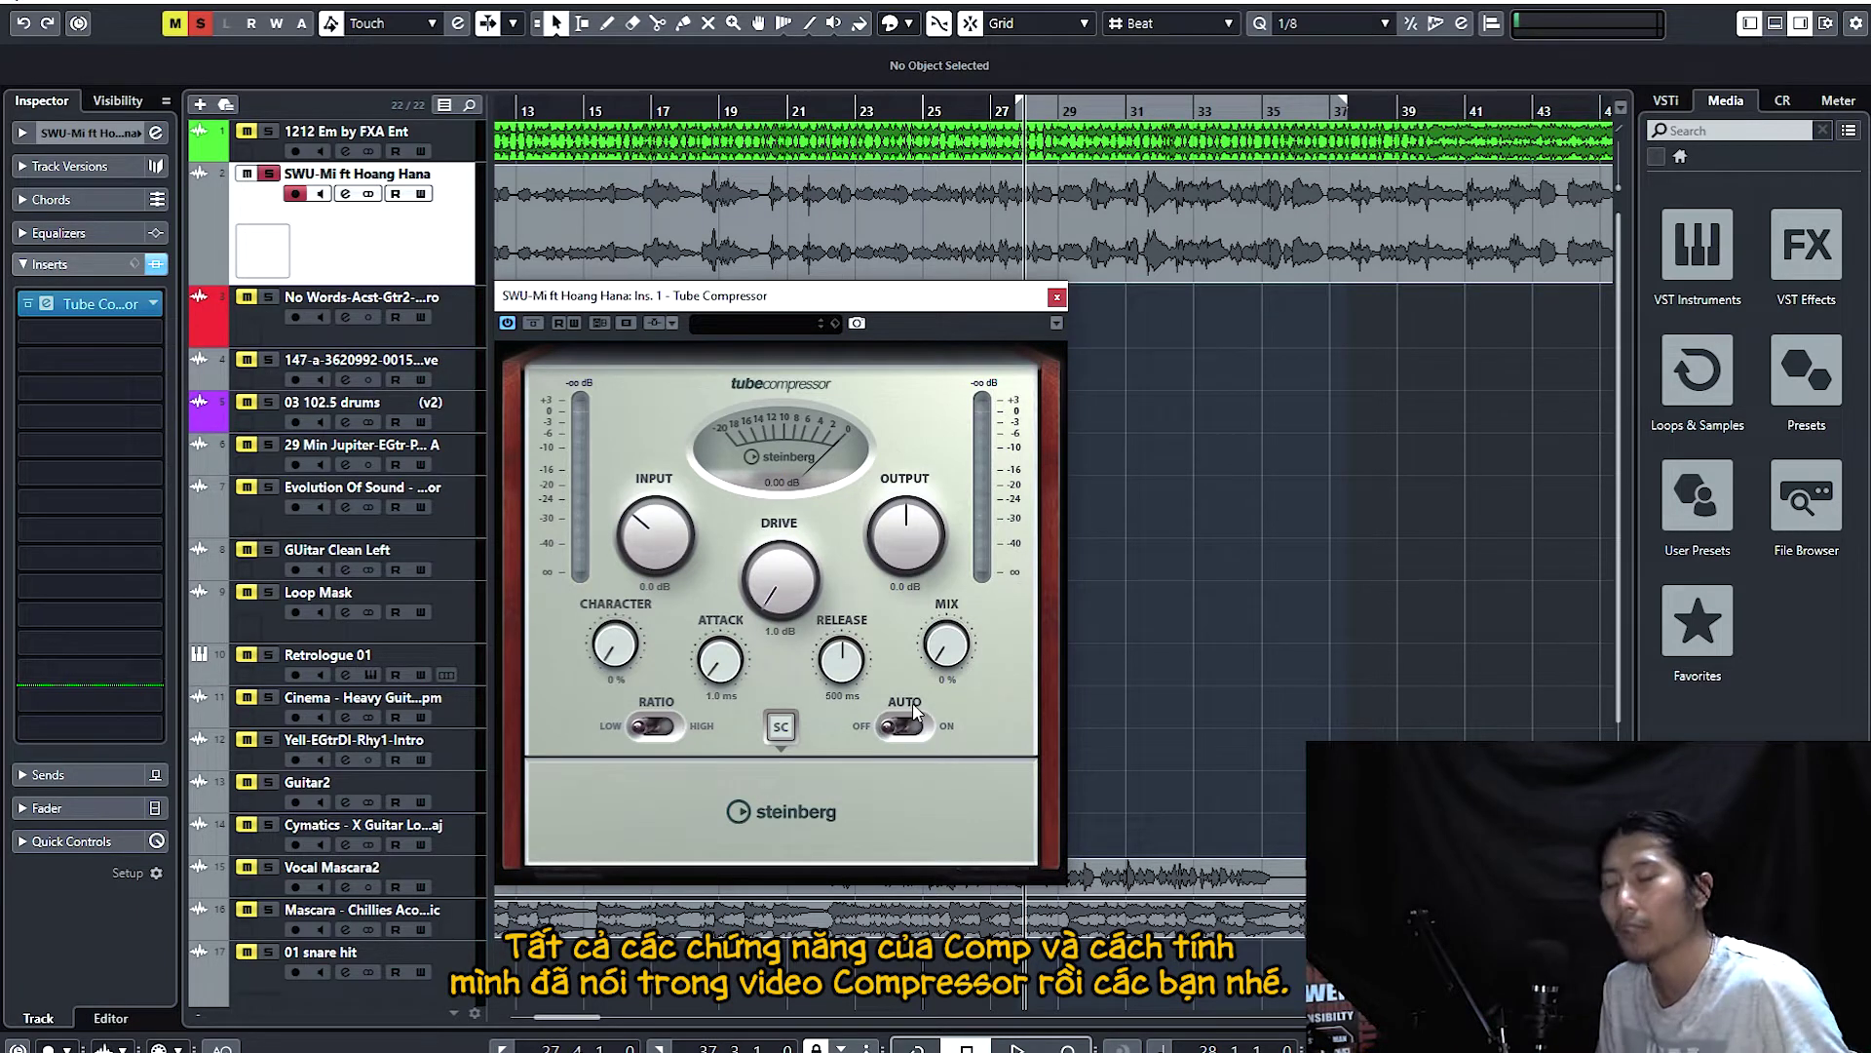
left_click_drag(946, 644, 1055, 517)
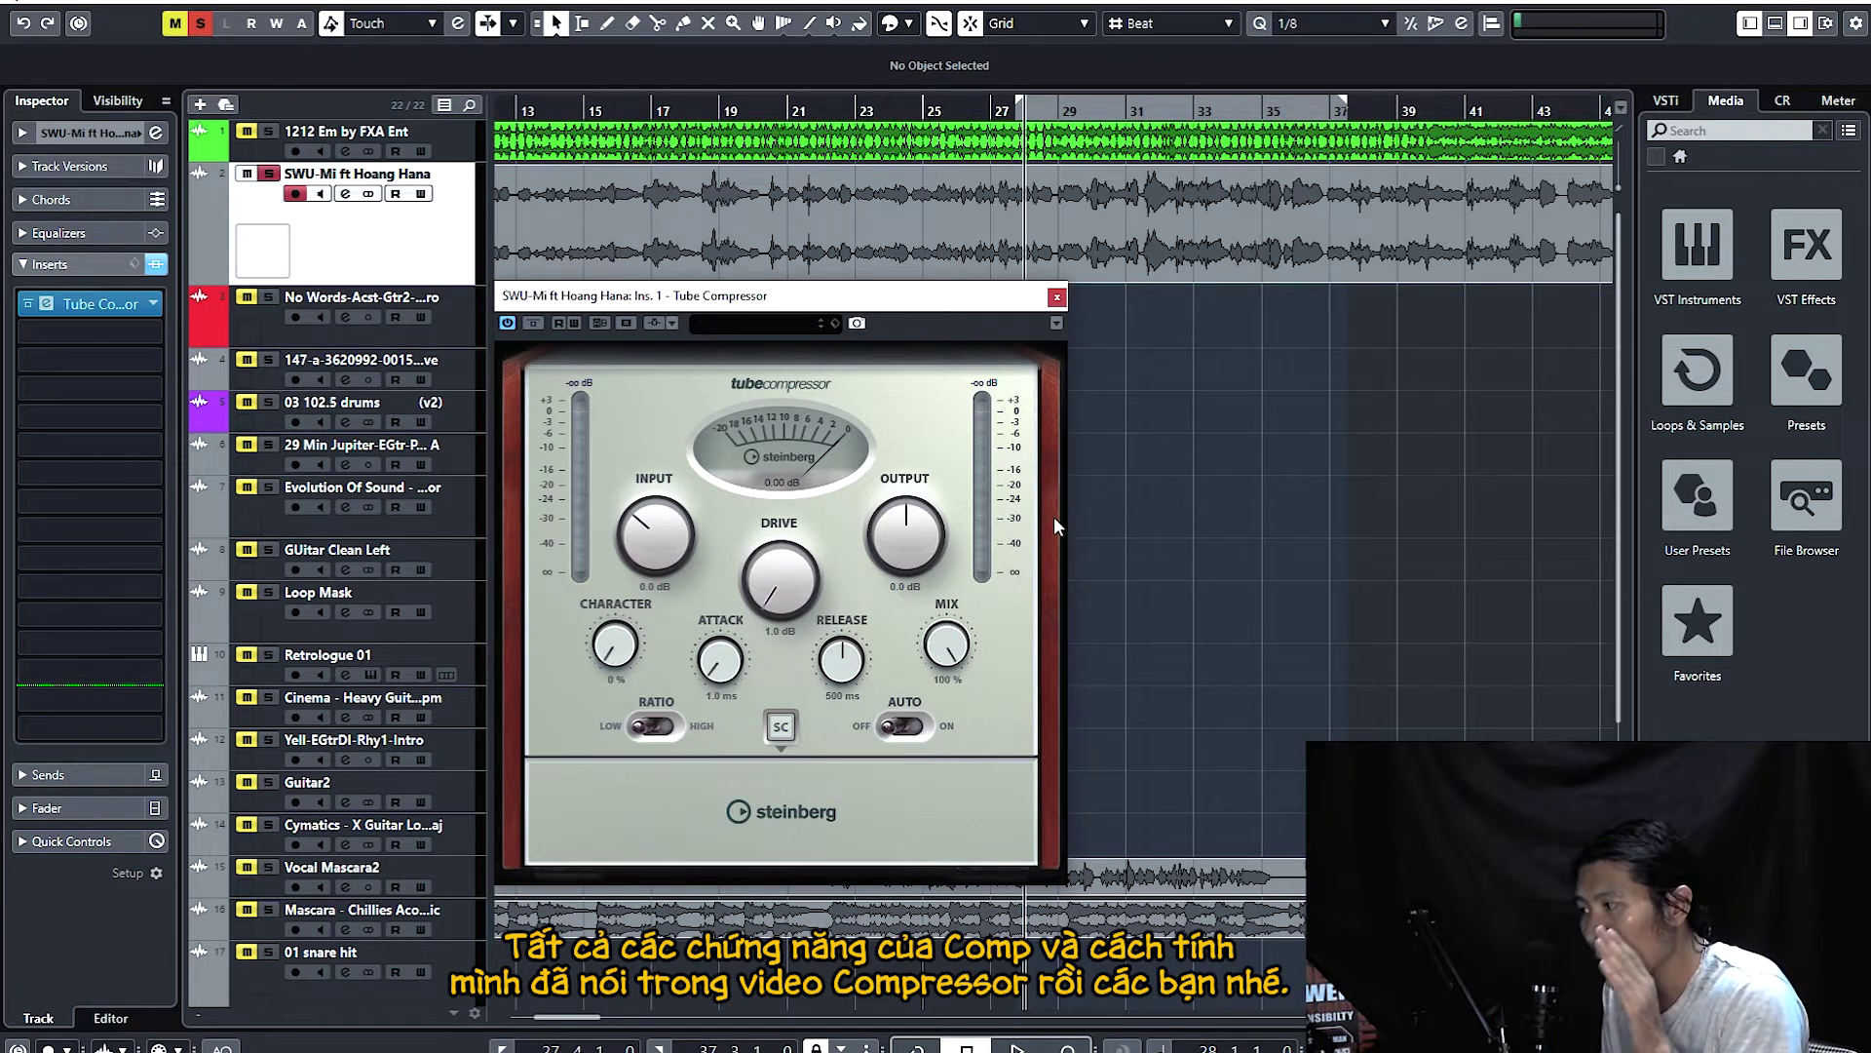
left_click_drag(946, 645, 604, 733)
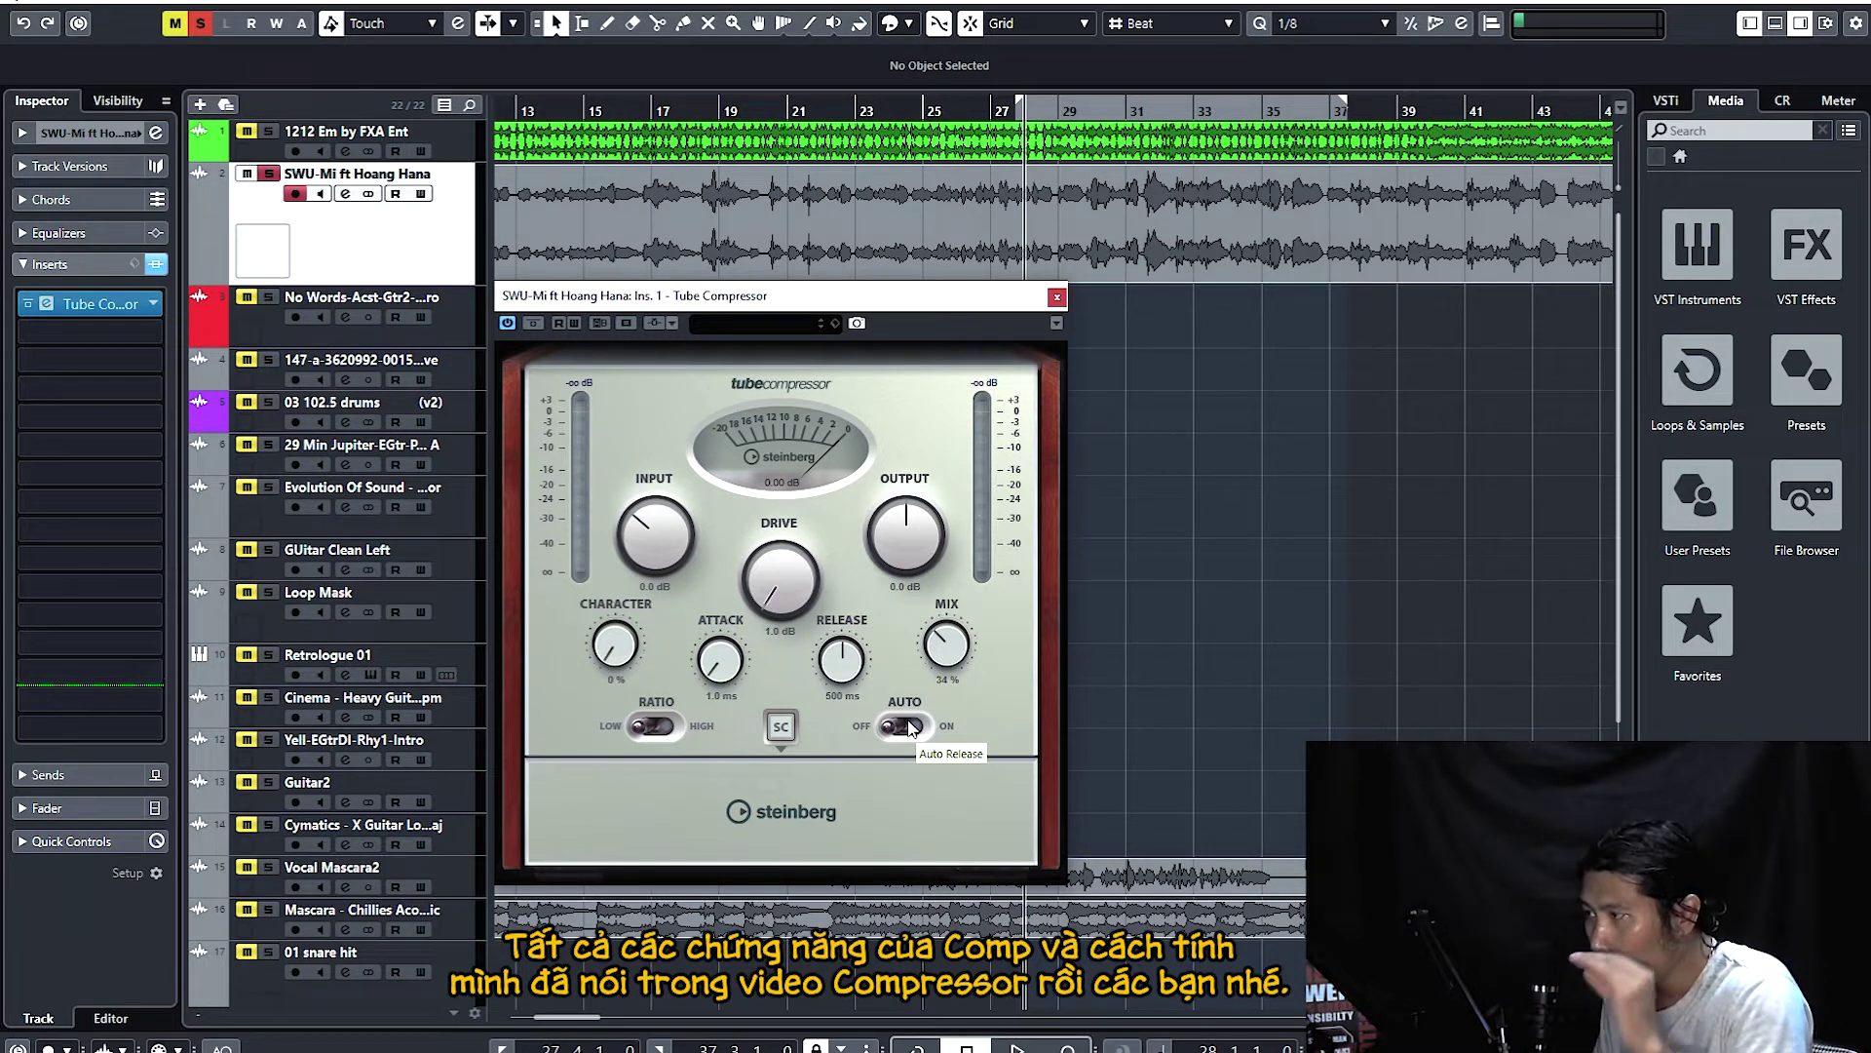
Enable the Tube Compressor's internal side-chain section and view the Side-Chain Inputs list without adding an input
left_click(780, 727)
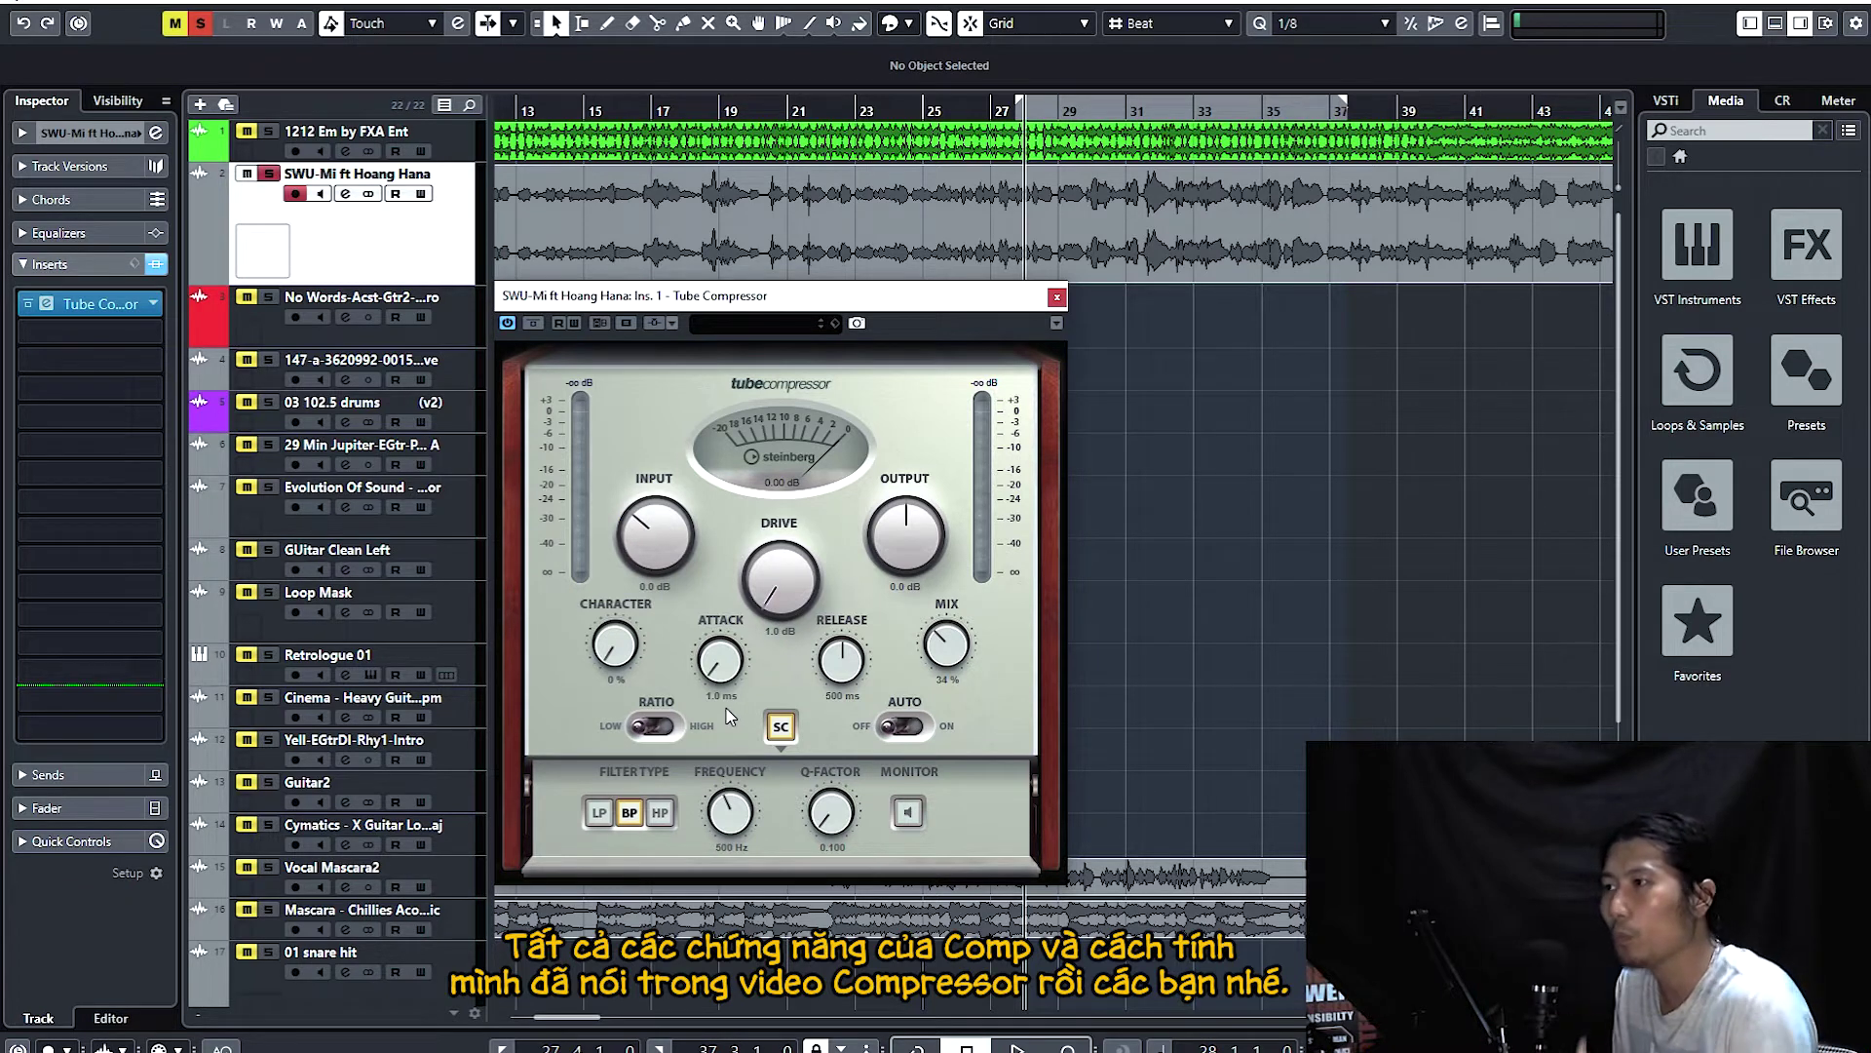
left_click(670, 325)
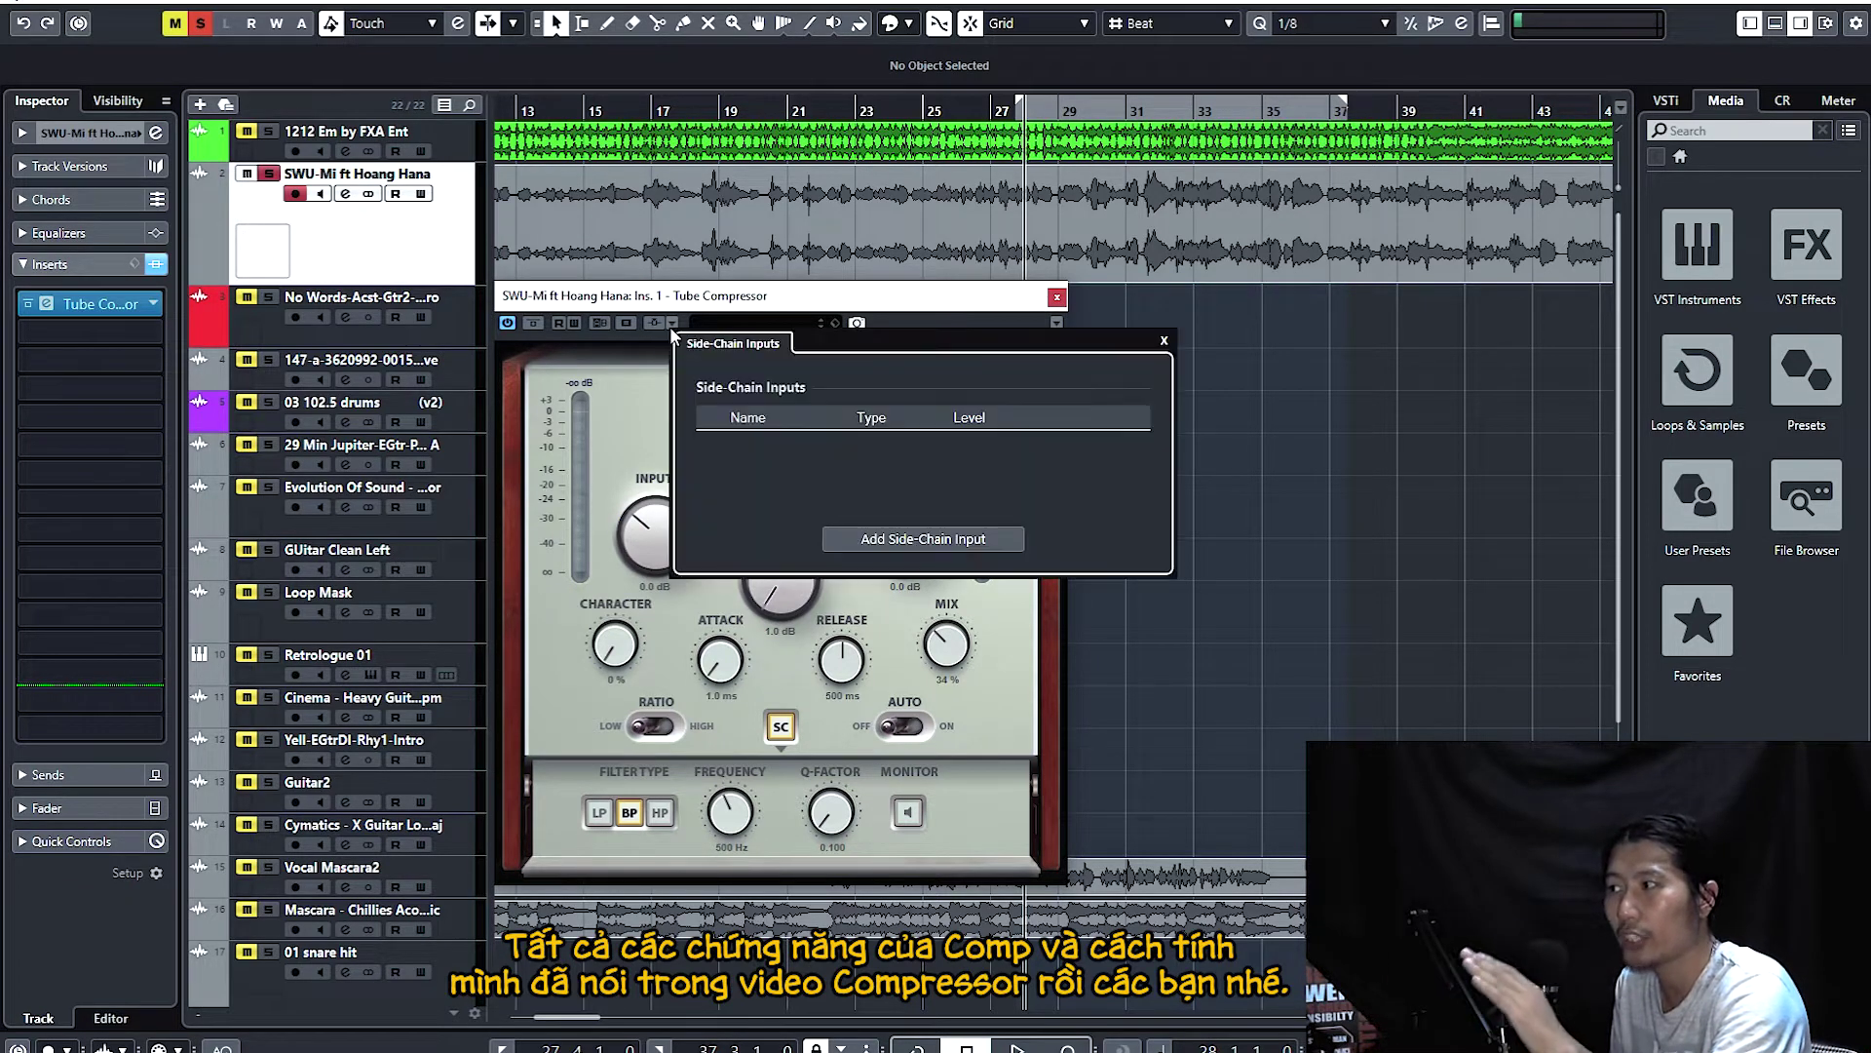
left_click(818, 302)
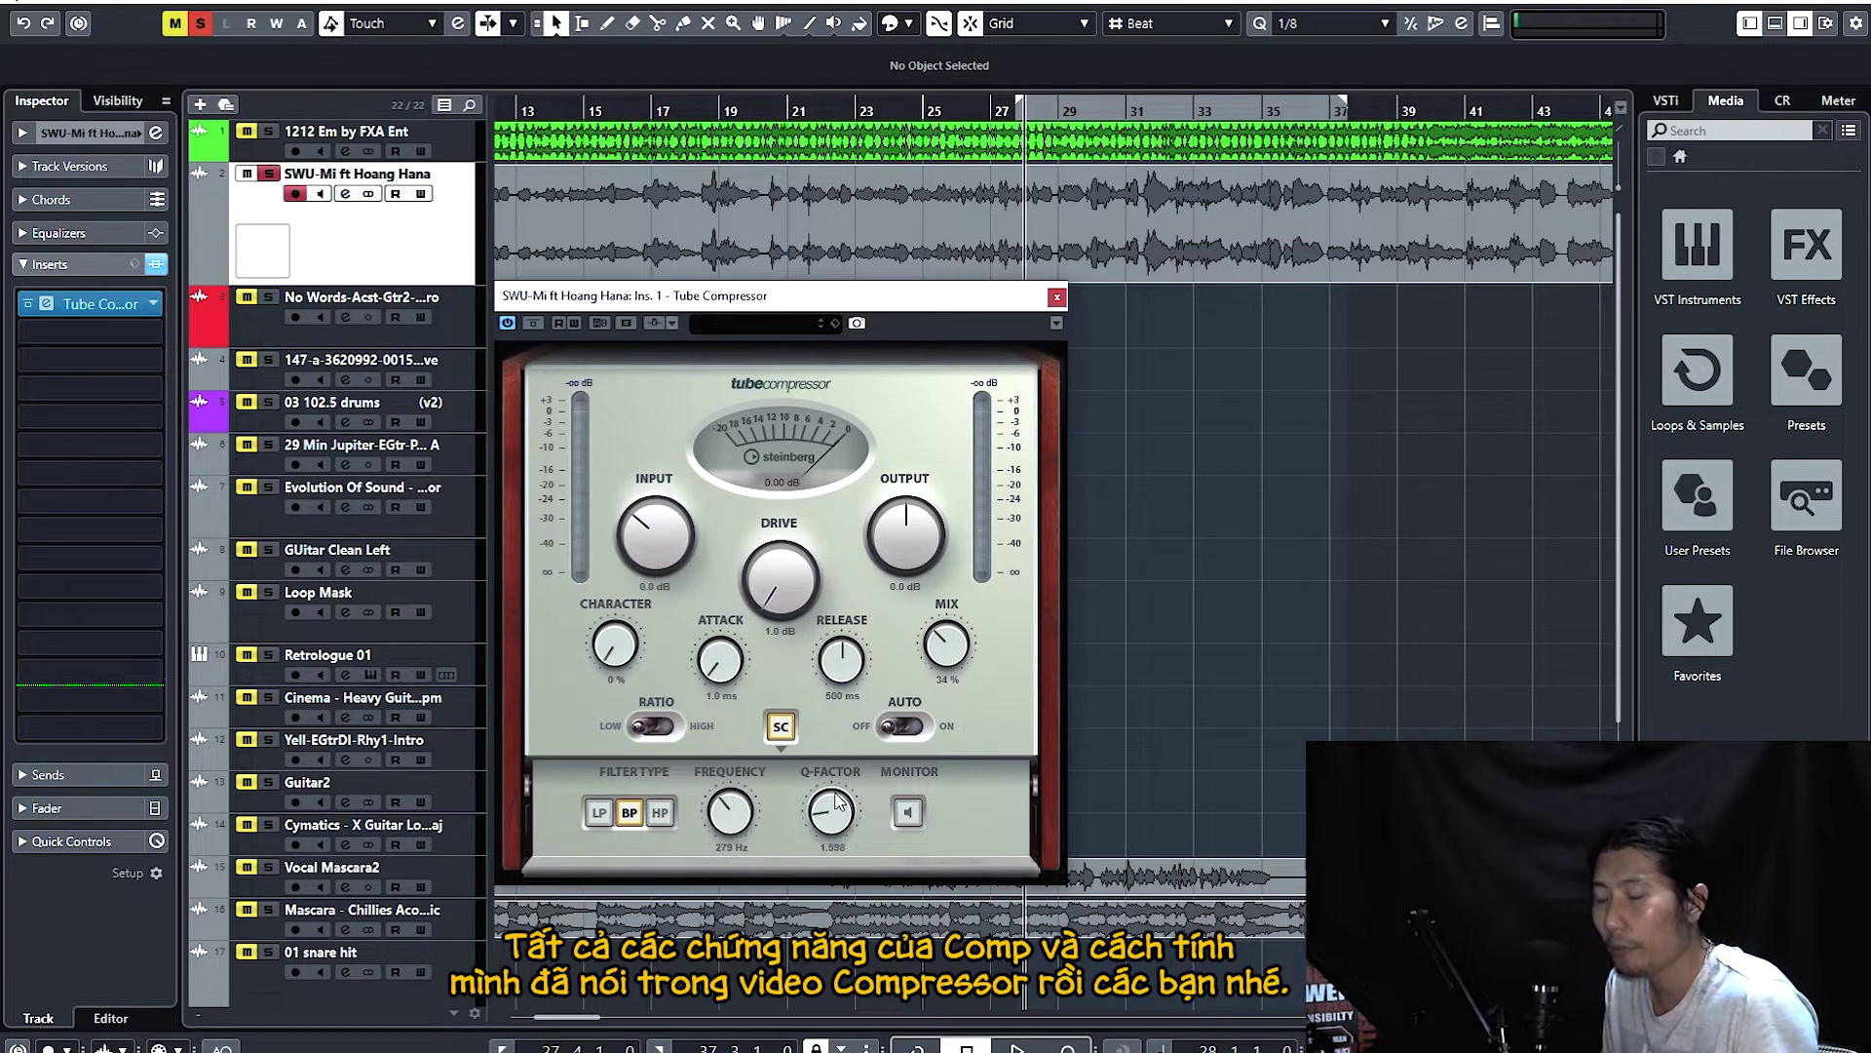
Set the side-chain band-pass filter's Q-factor to 3.347, and switch the side-chain section off
left_click_drag(851, 798, 853, 817)
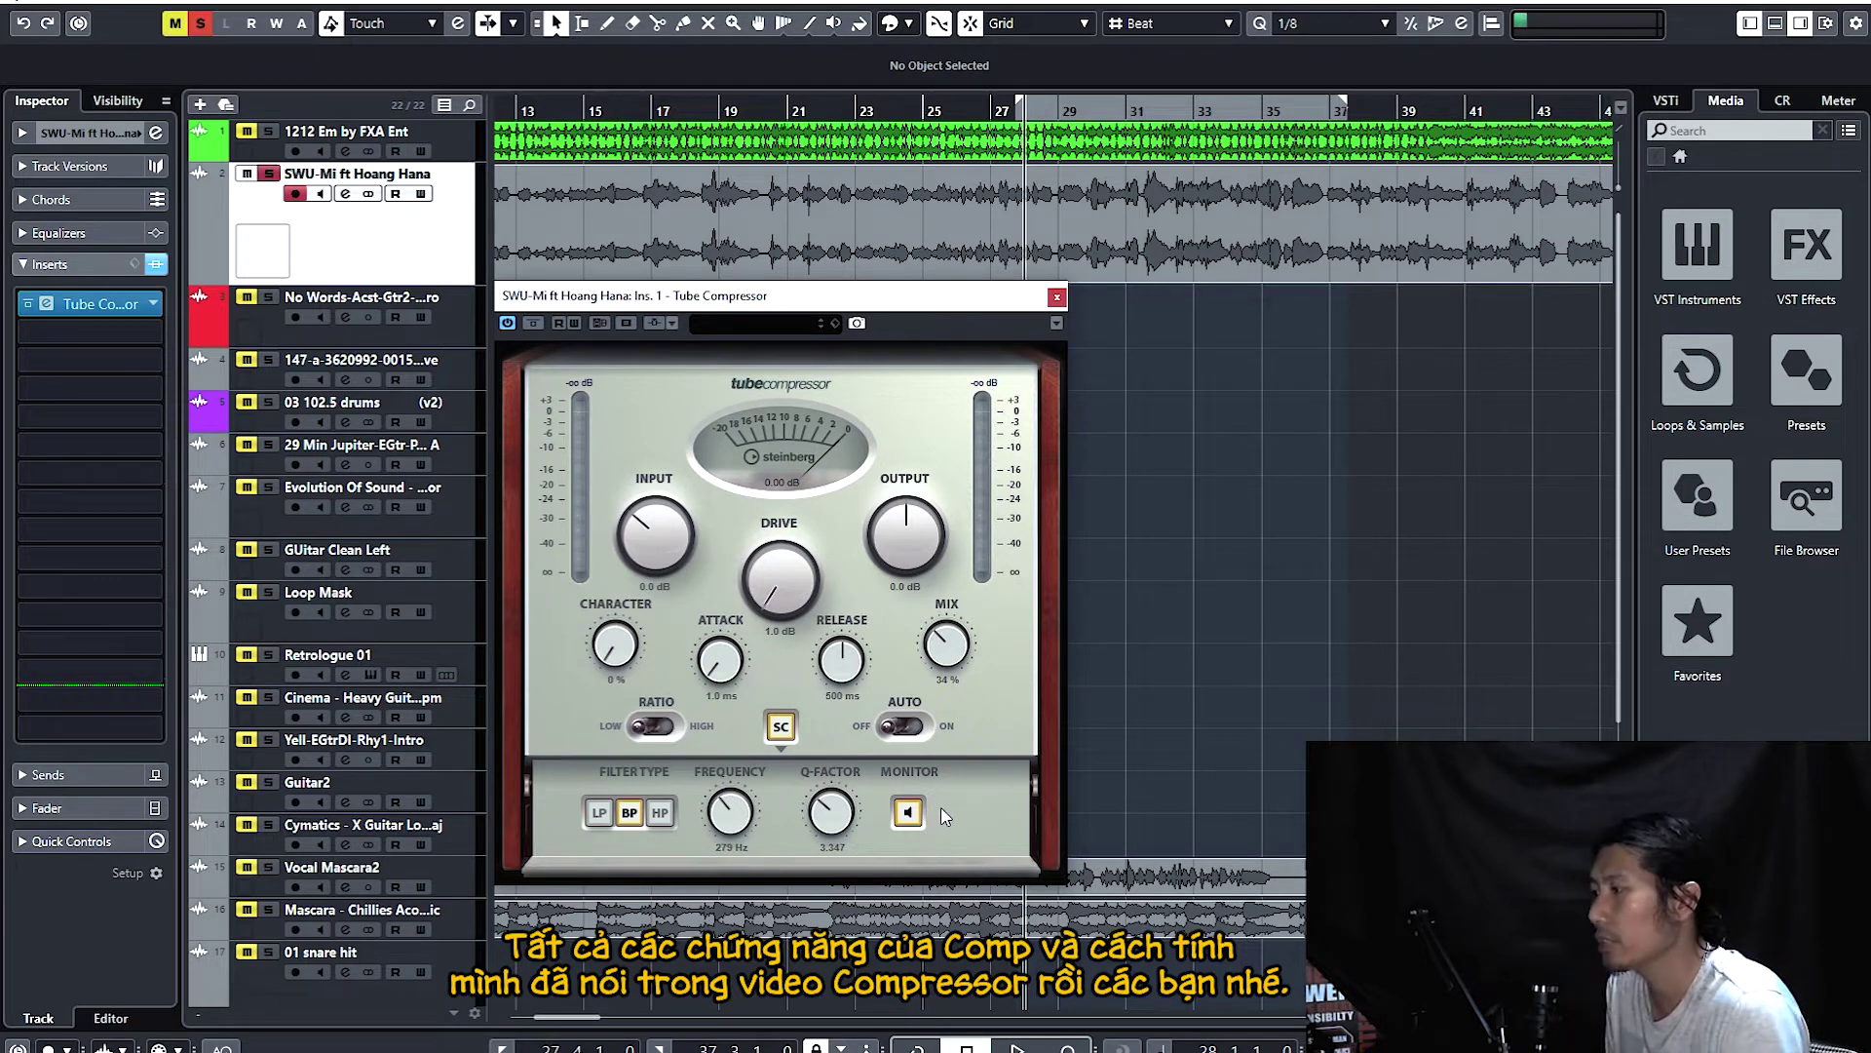
left_click(791, 747)
left_click(792, 747)
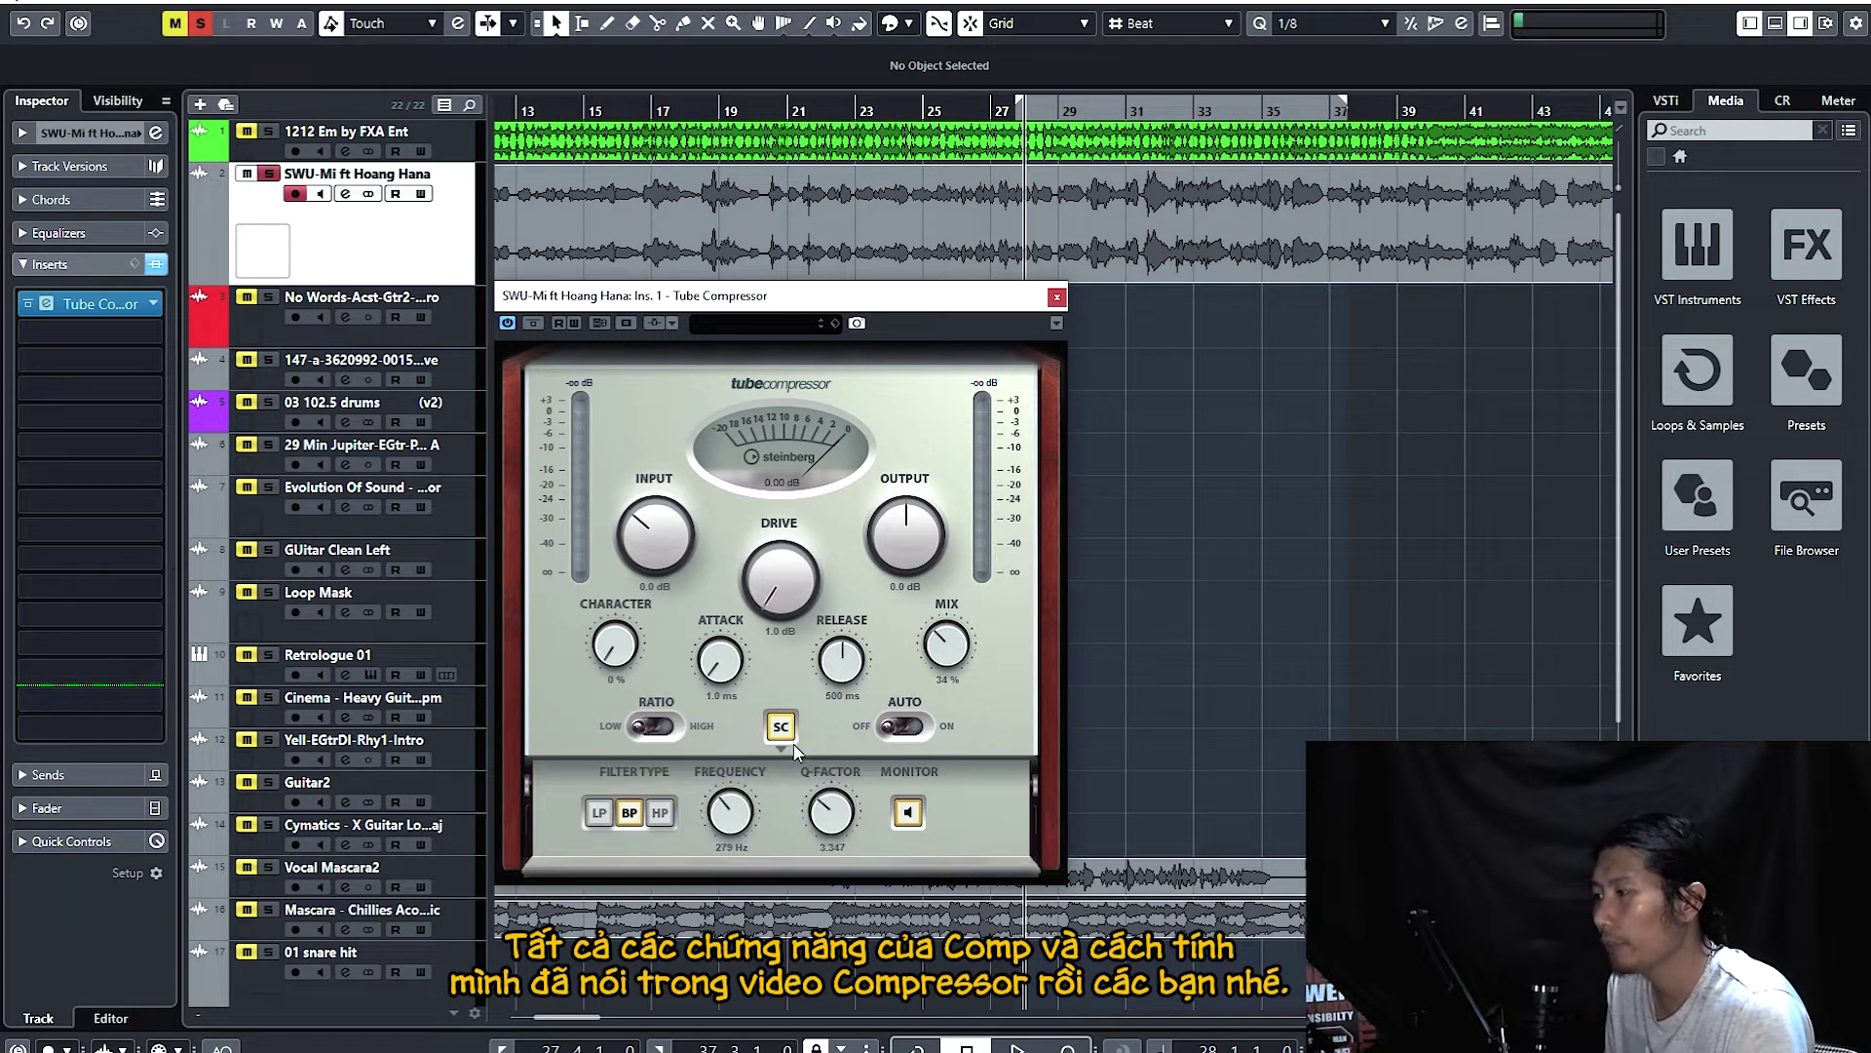
left_click(795, 737)
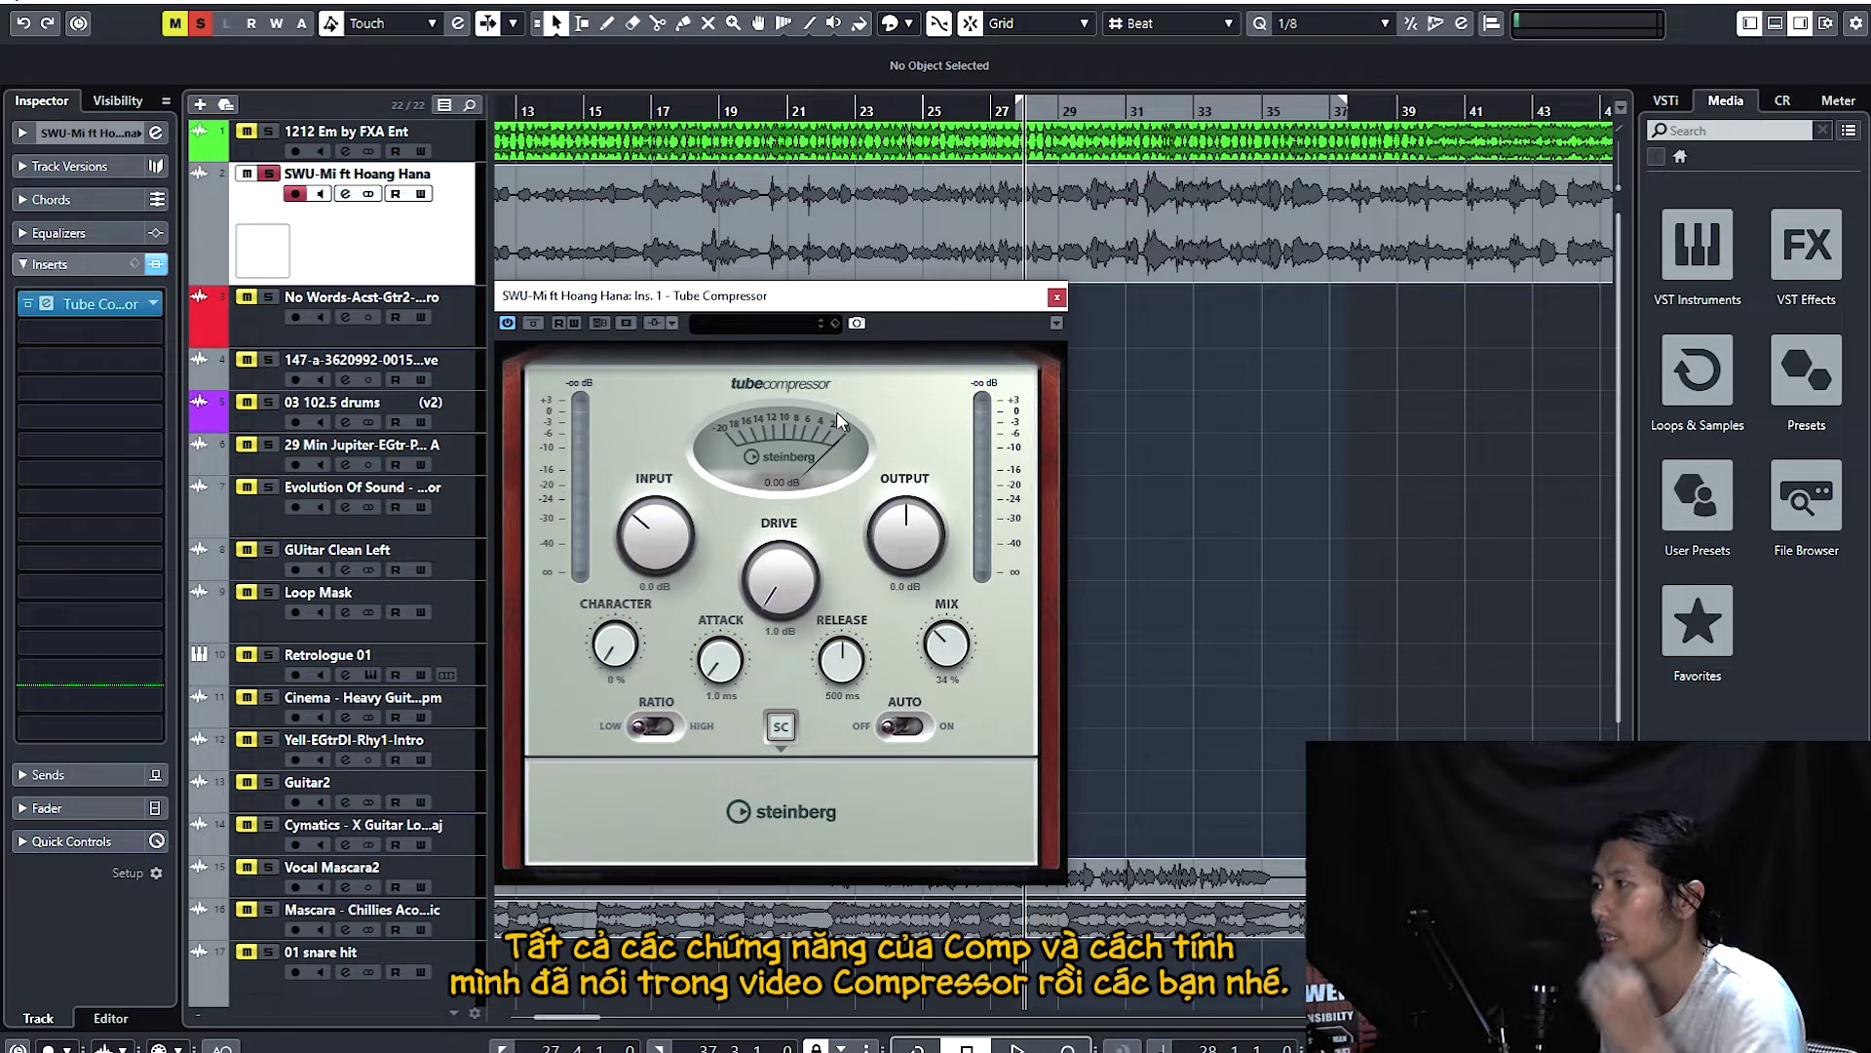
Bypass the Tube Compressor, play the vocal track from bar 27, and reactivate the effect to compare the sound
left_click(539, 324)
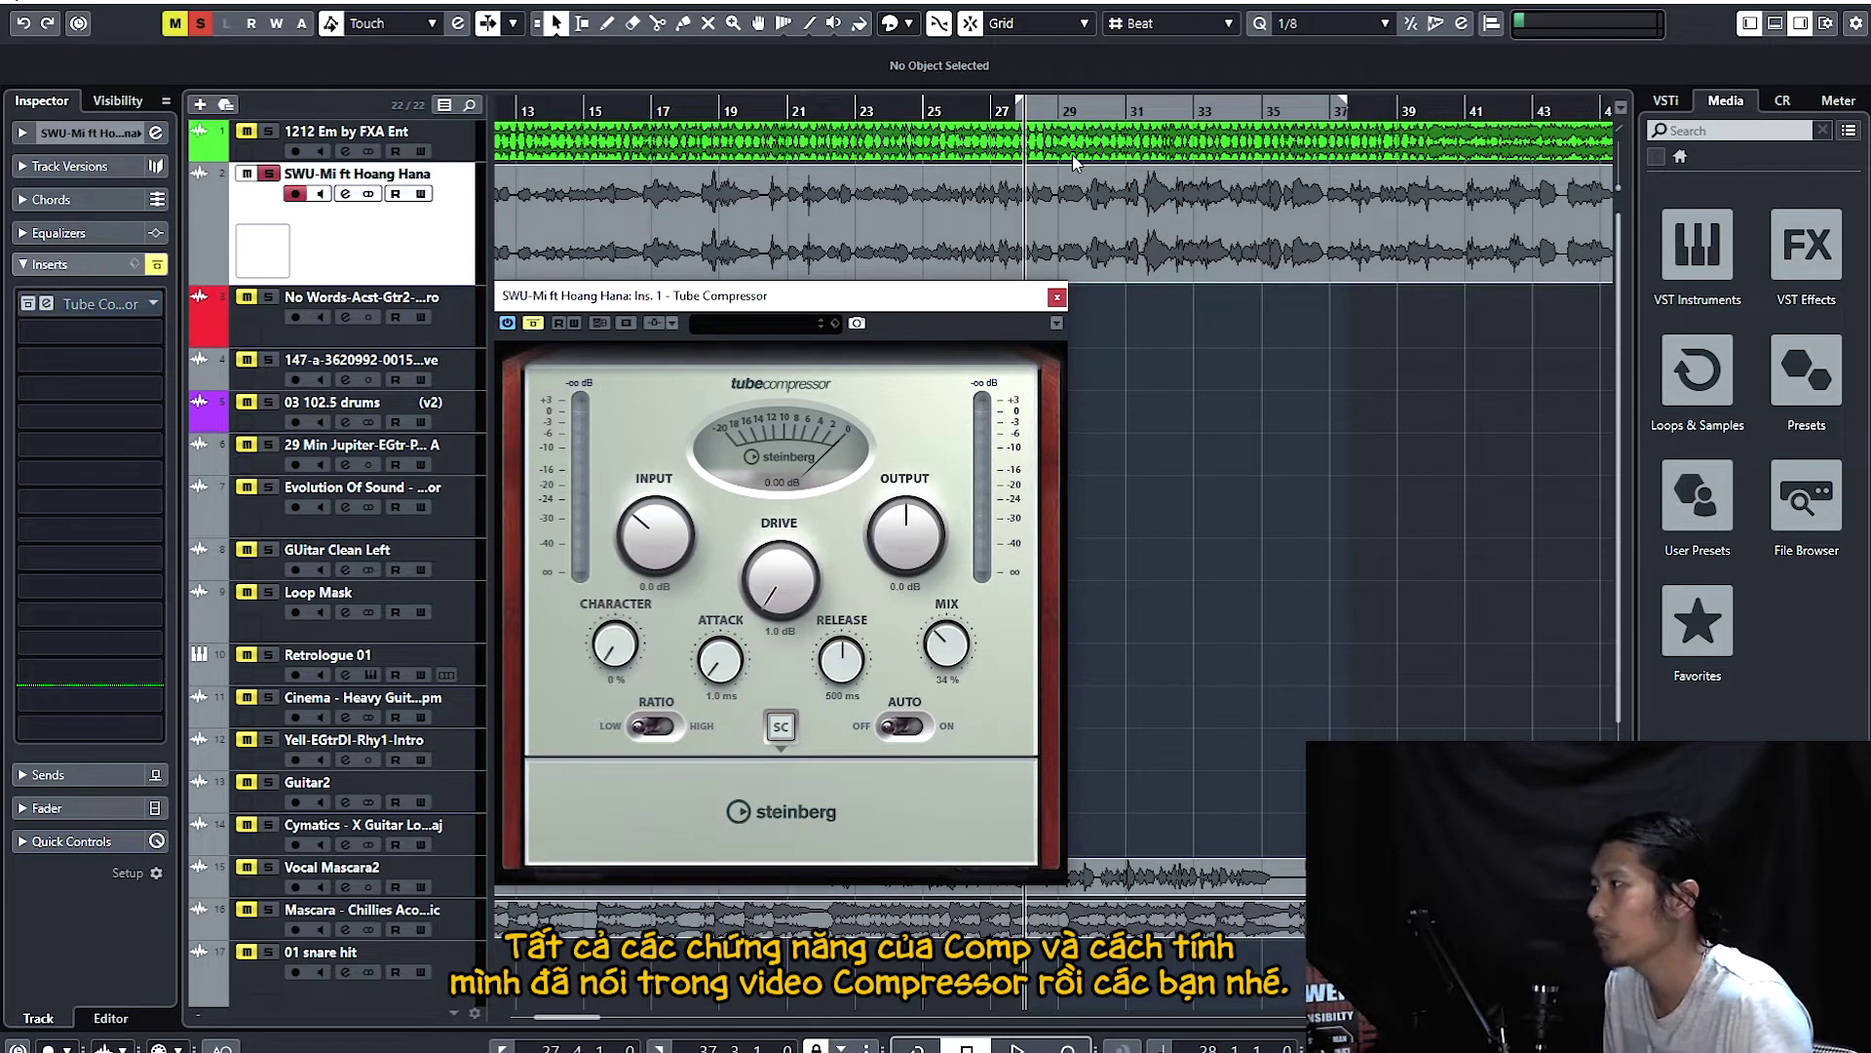
double_click(994, 112)
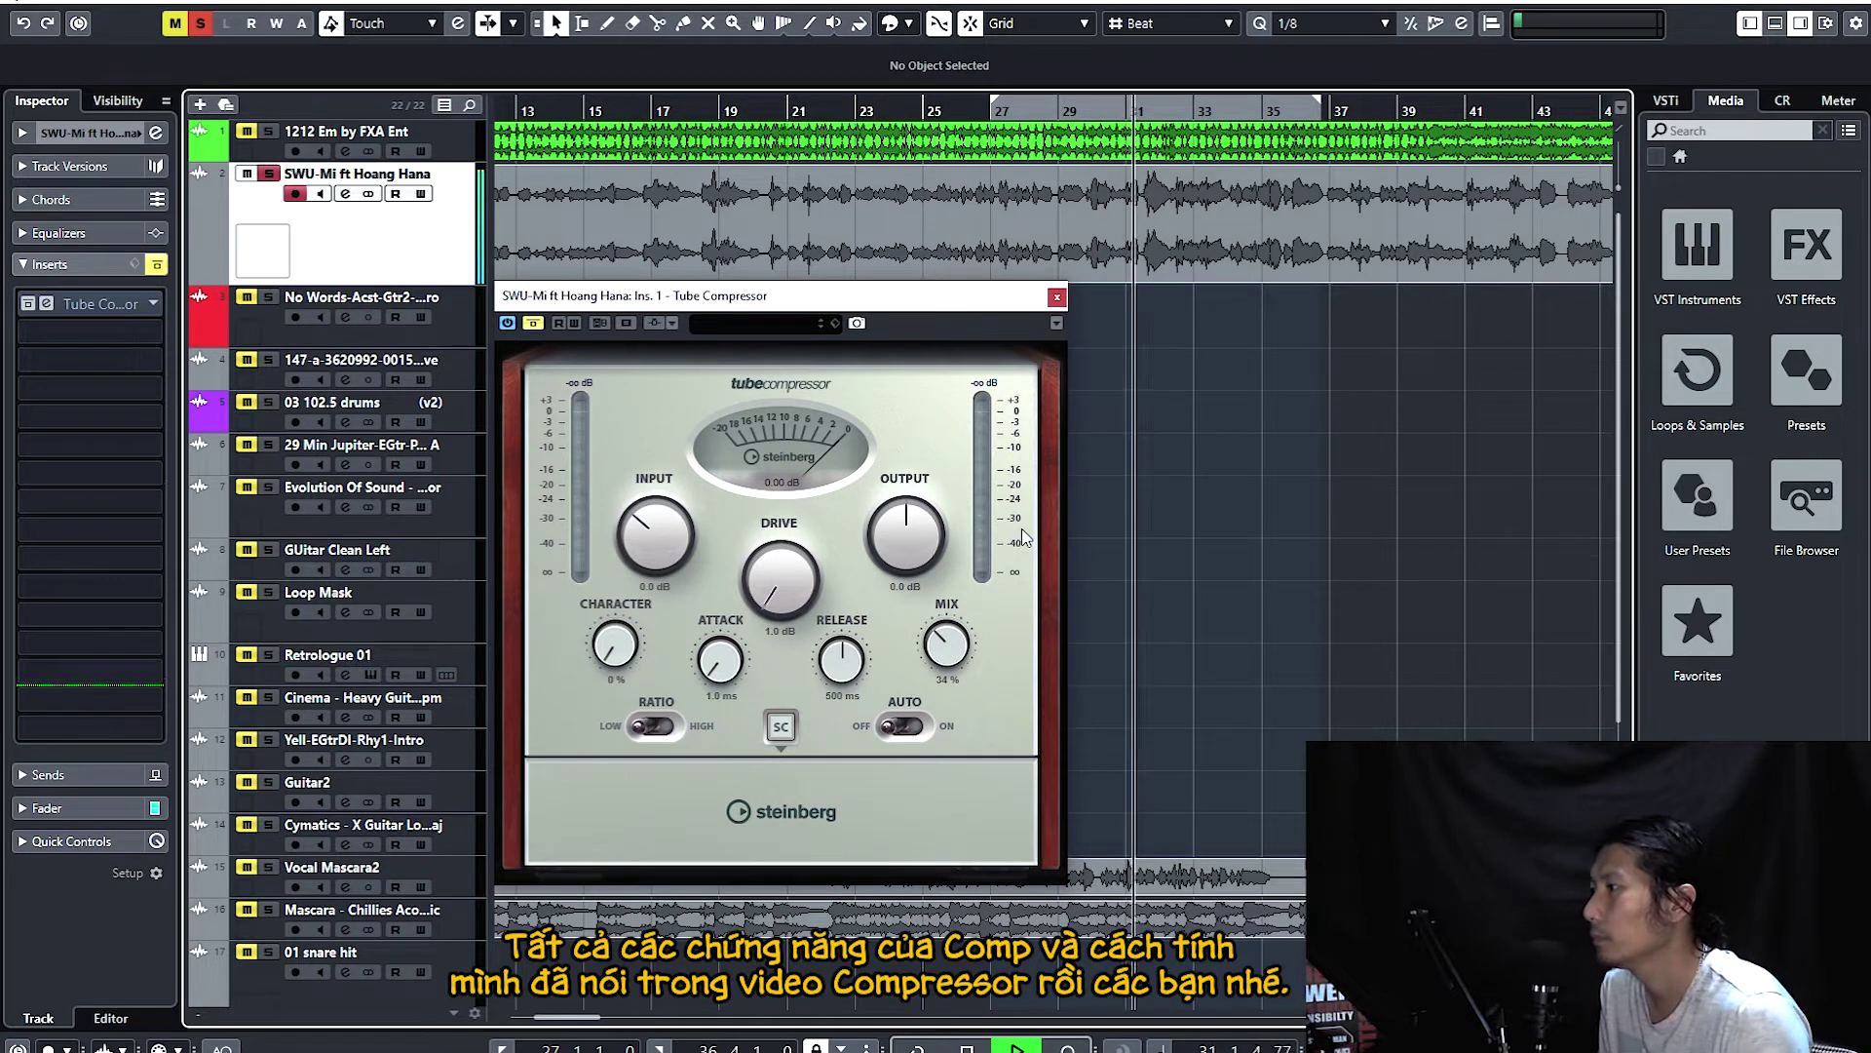
left_click(533, 322)
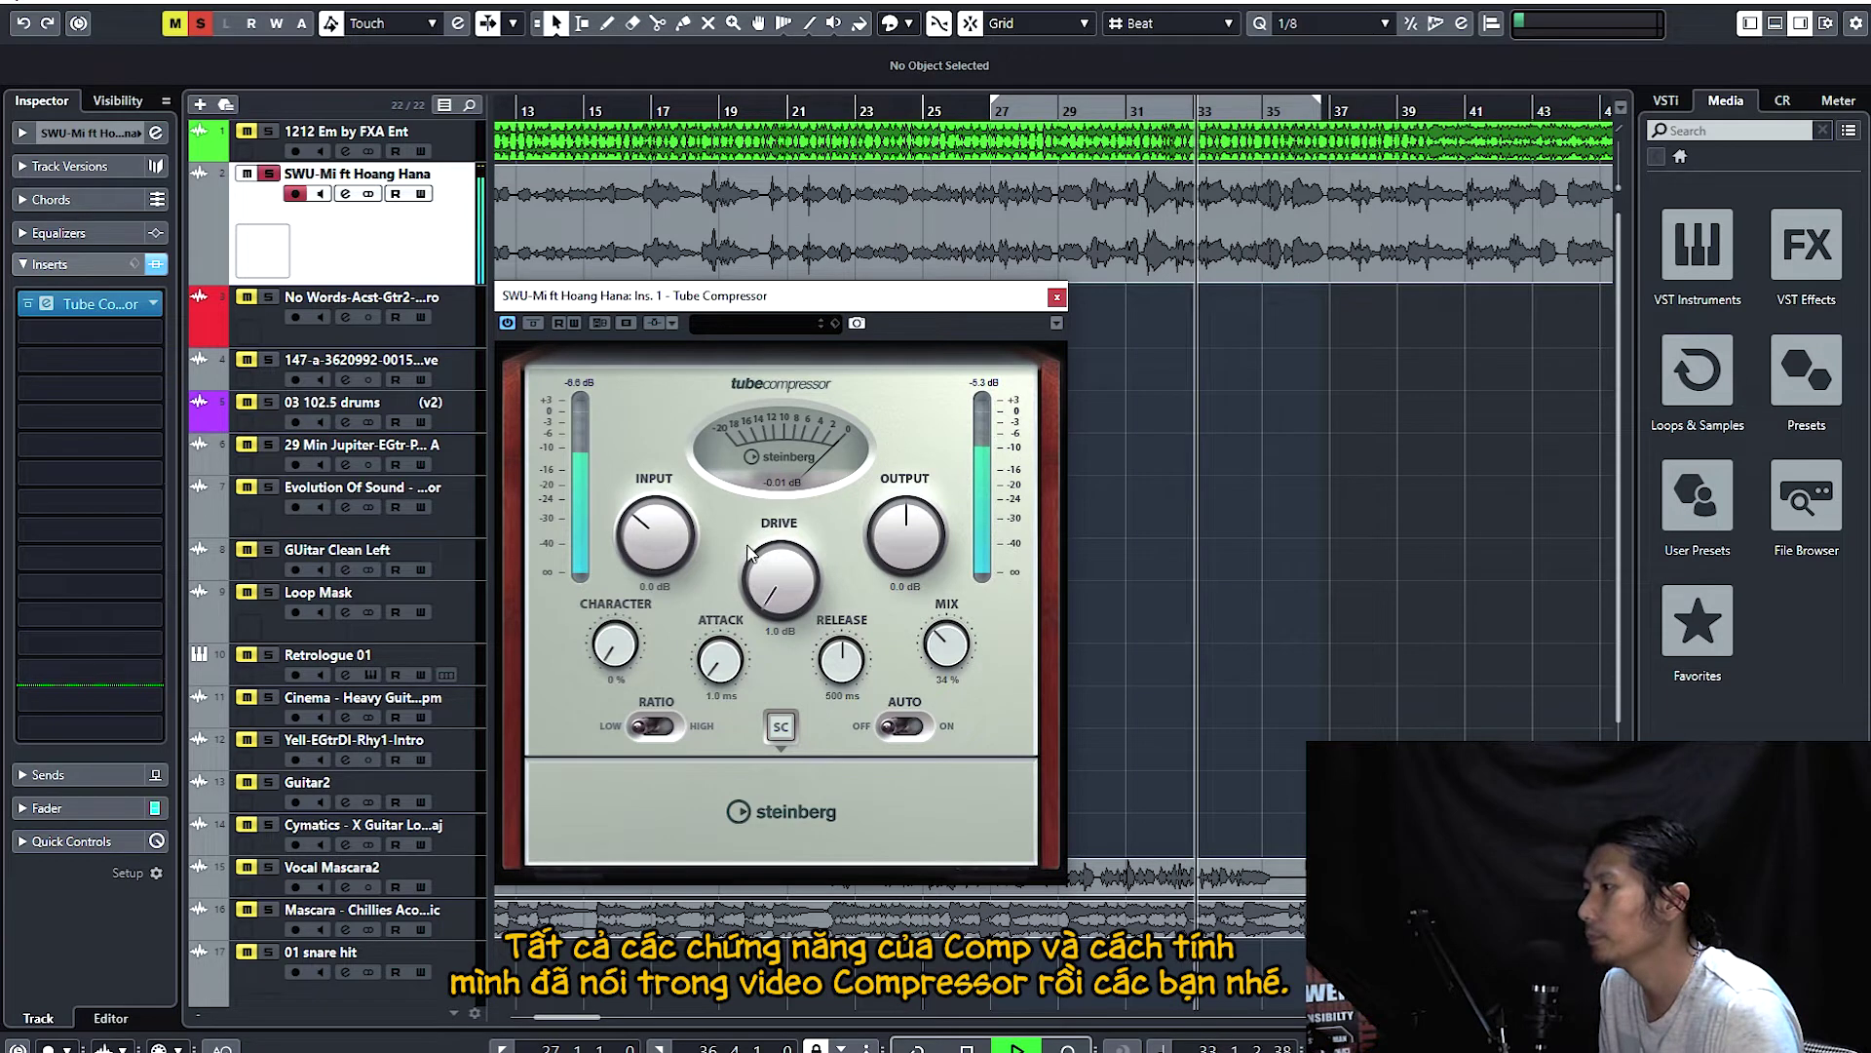
Set Mix to 41 %, Output to -5.6 dB and Input to 18.0 dB, playing the track from about bar 20
left_click_drag(947, 647, 955, 643)
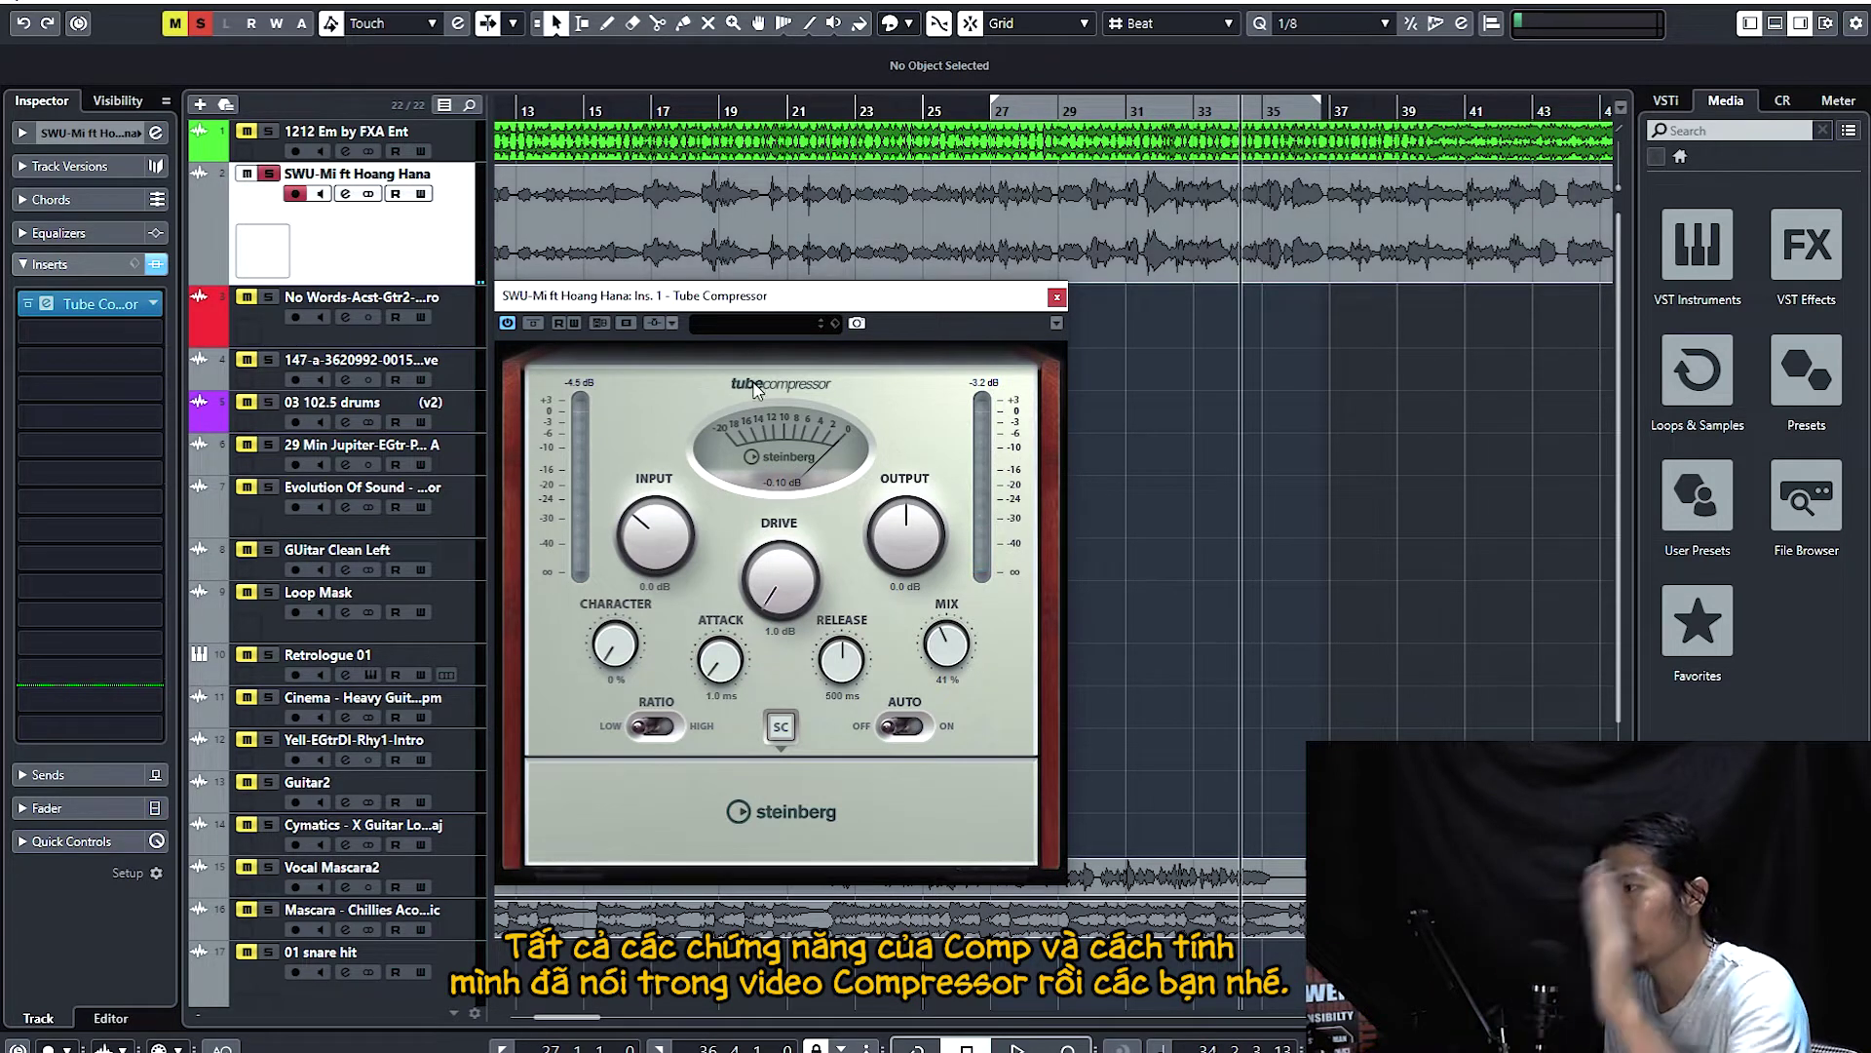
scroll(887, 145, "left", 2)
left_click(819, 107)
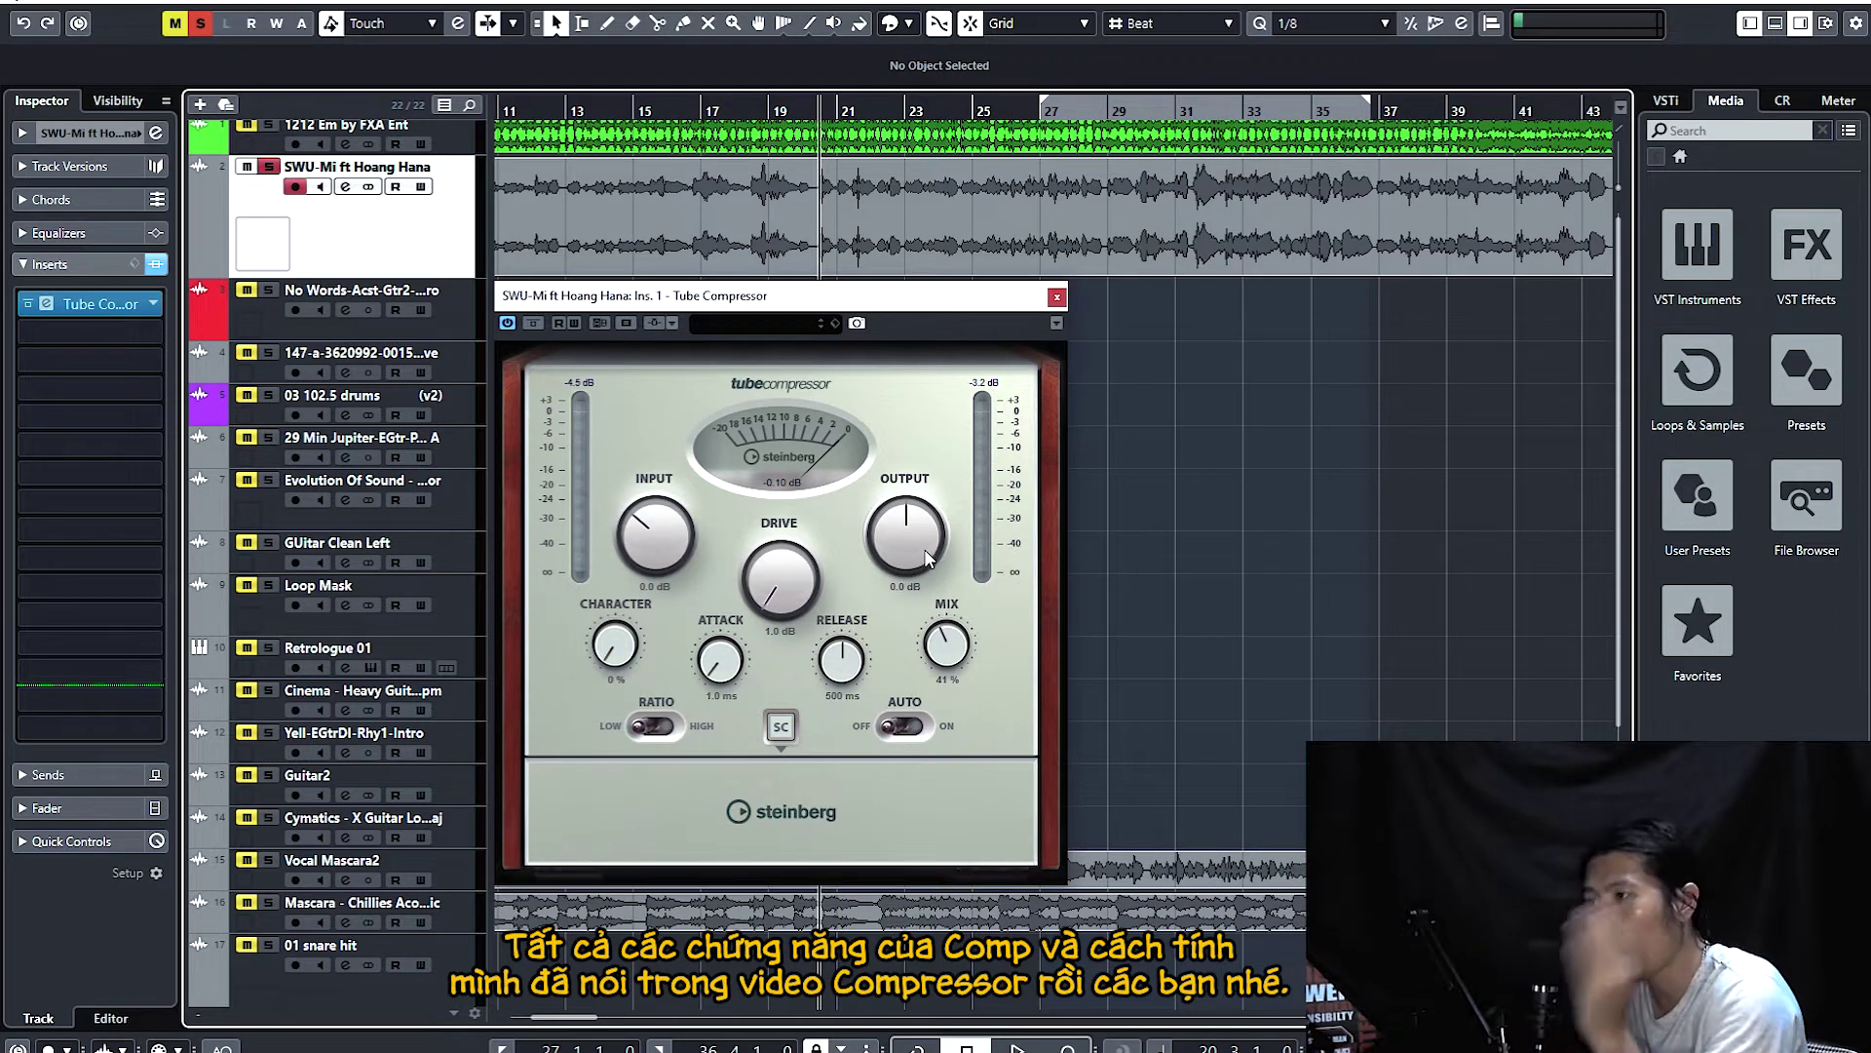
left_click_drag(943, 550, 926, 541)
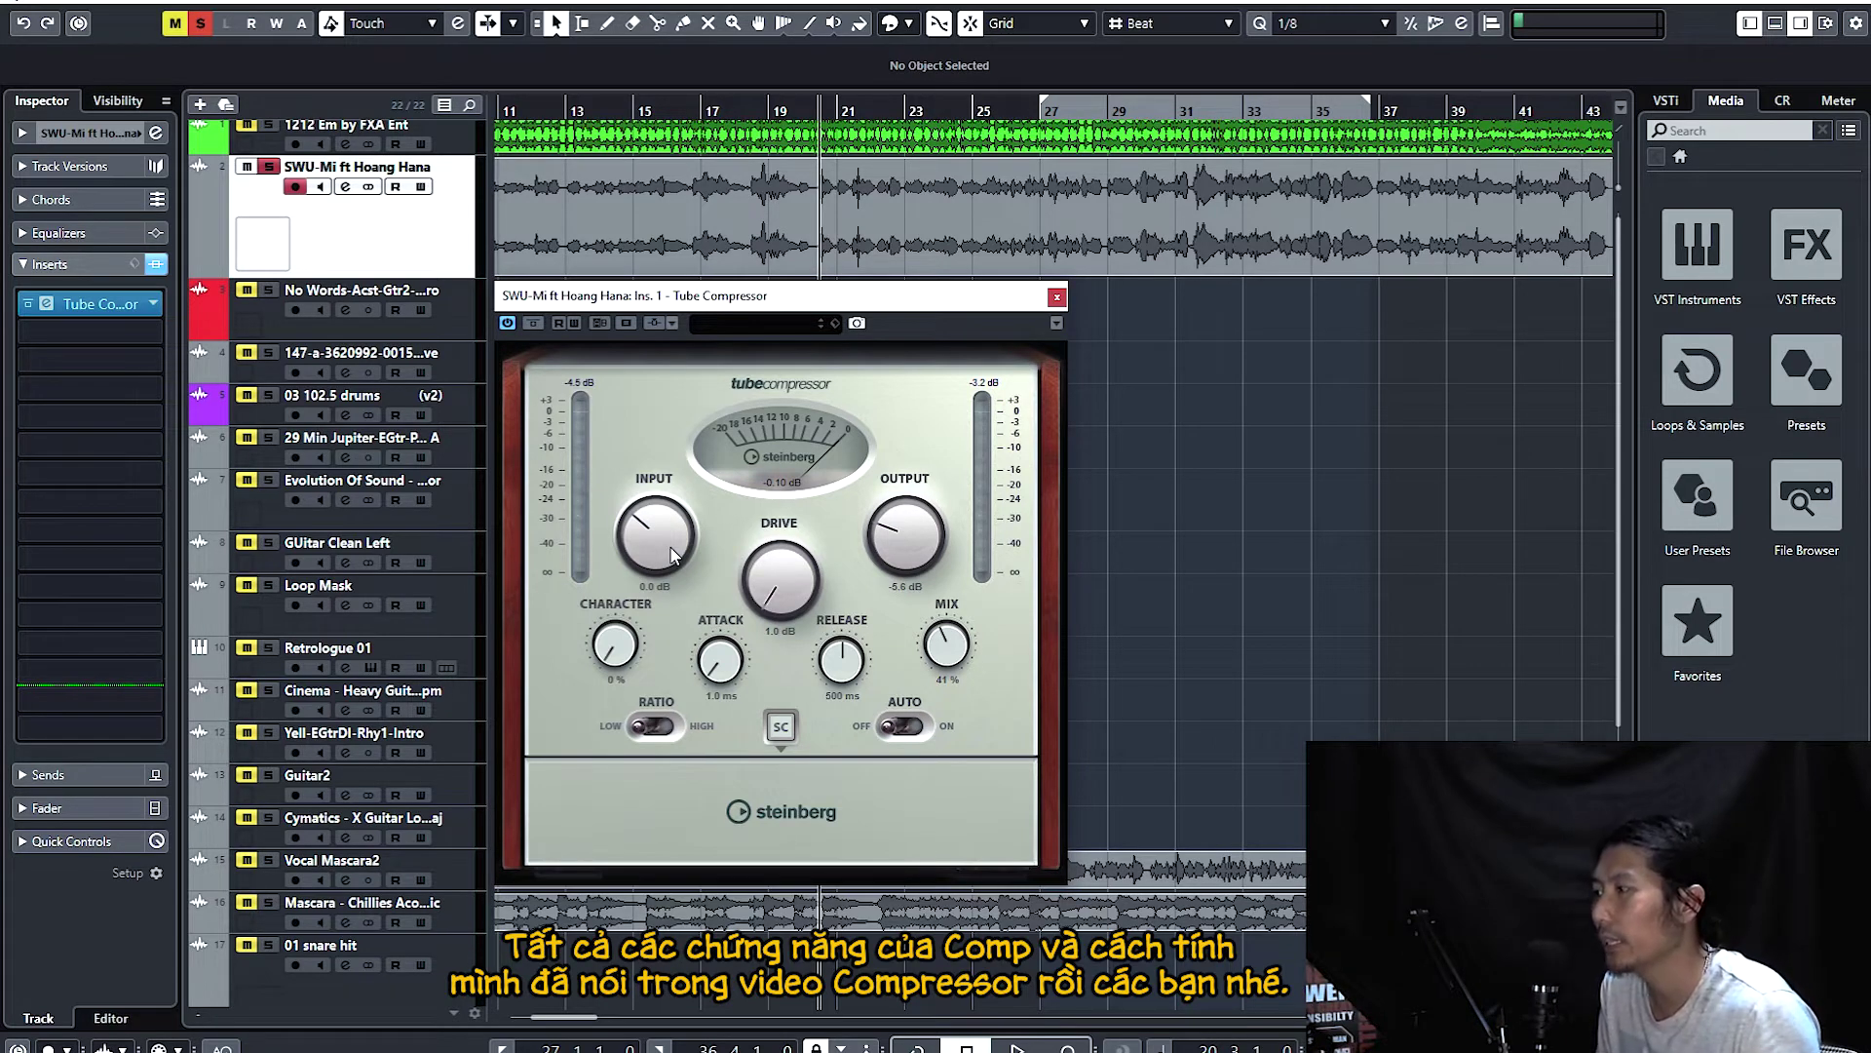
key("space")
left_click_drag(679, 554, 688, 521)
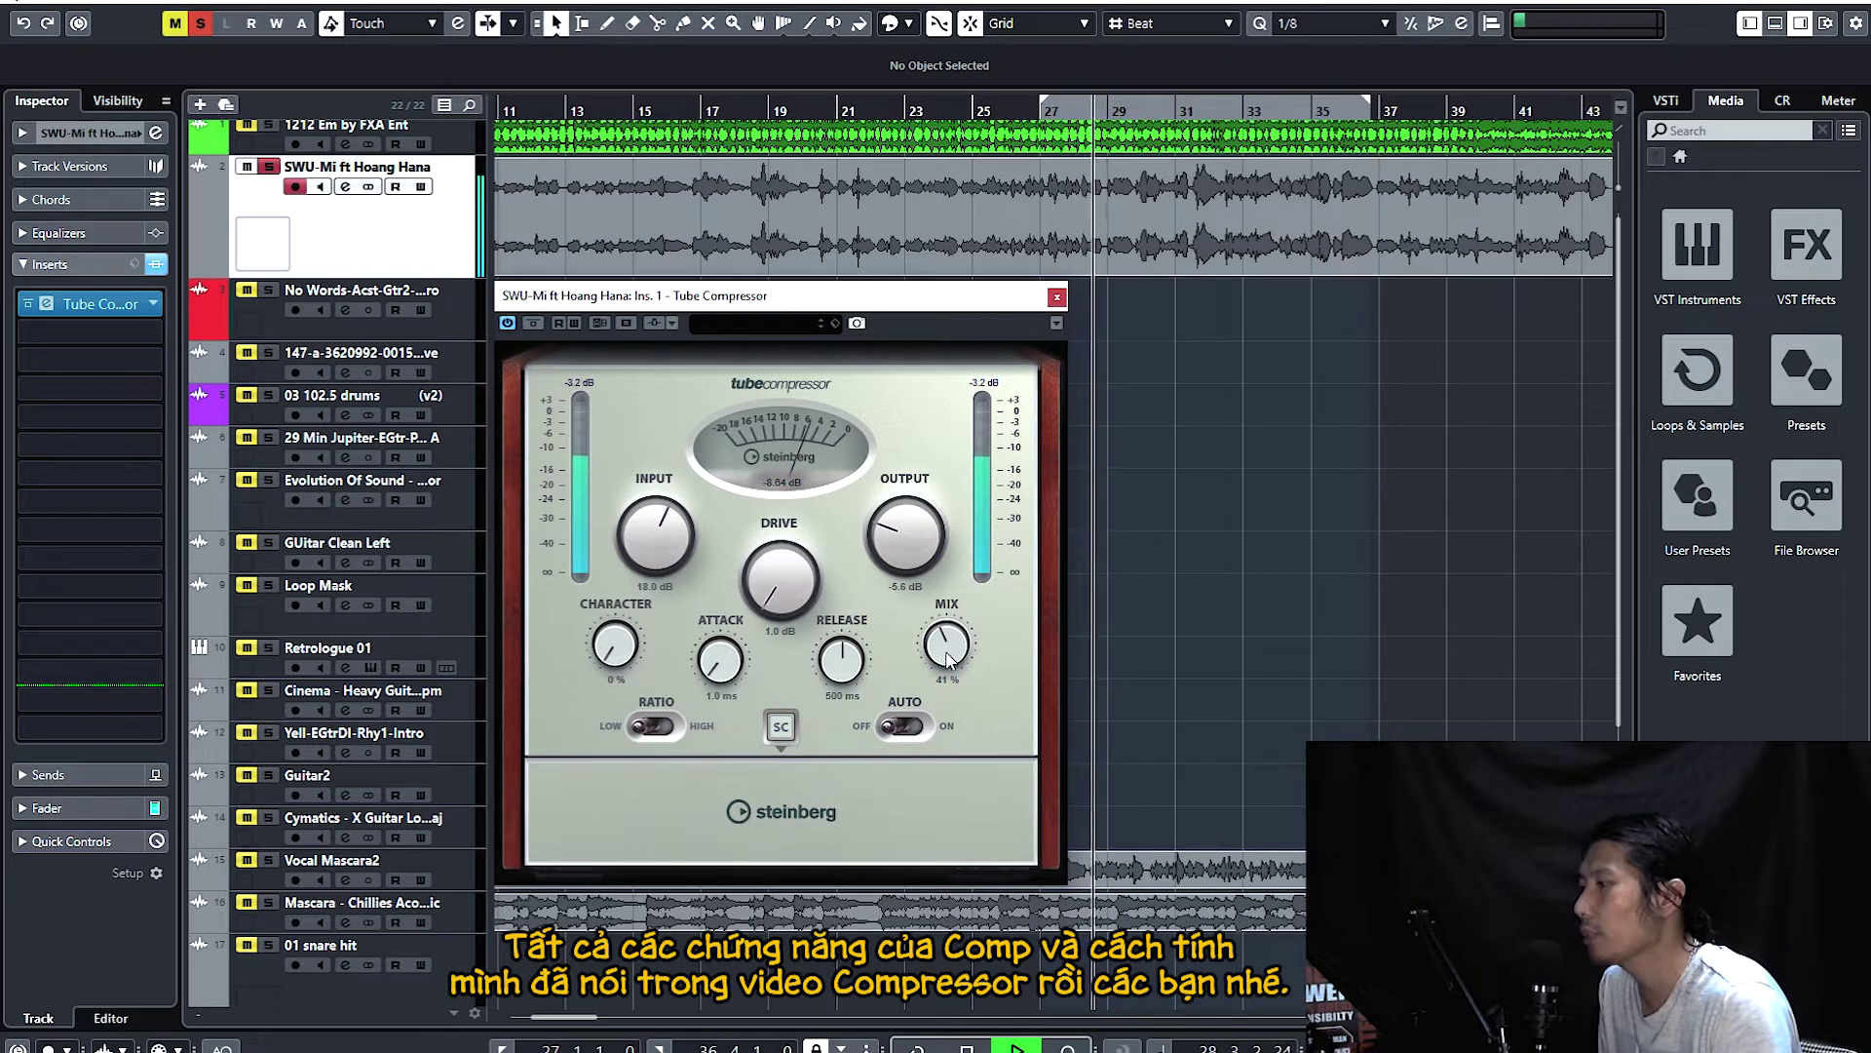
Set Mix to 100 % and Output to 0.4 dB, and try Input at its 48.0 dB maximum before settling on 25.0 dB
left_click_drag(949, 660, 1012, 585)
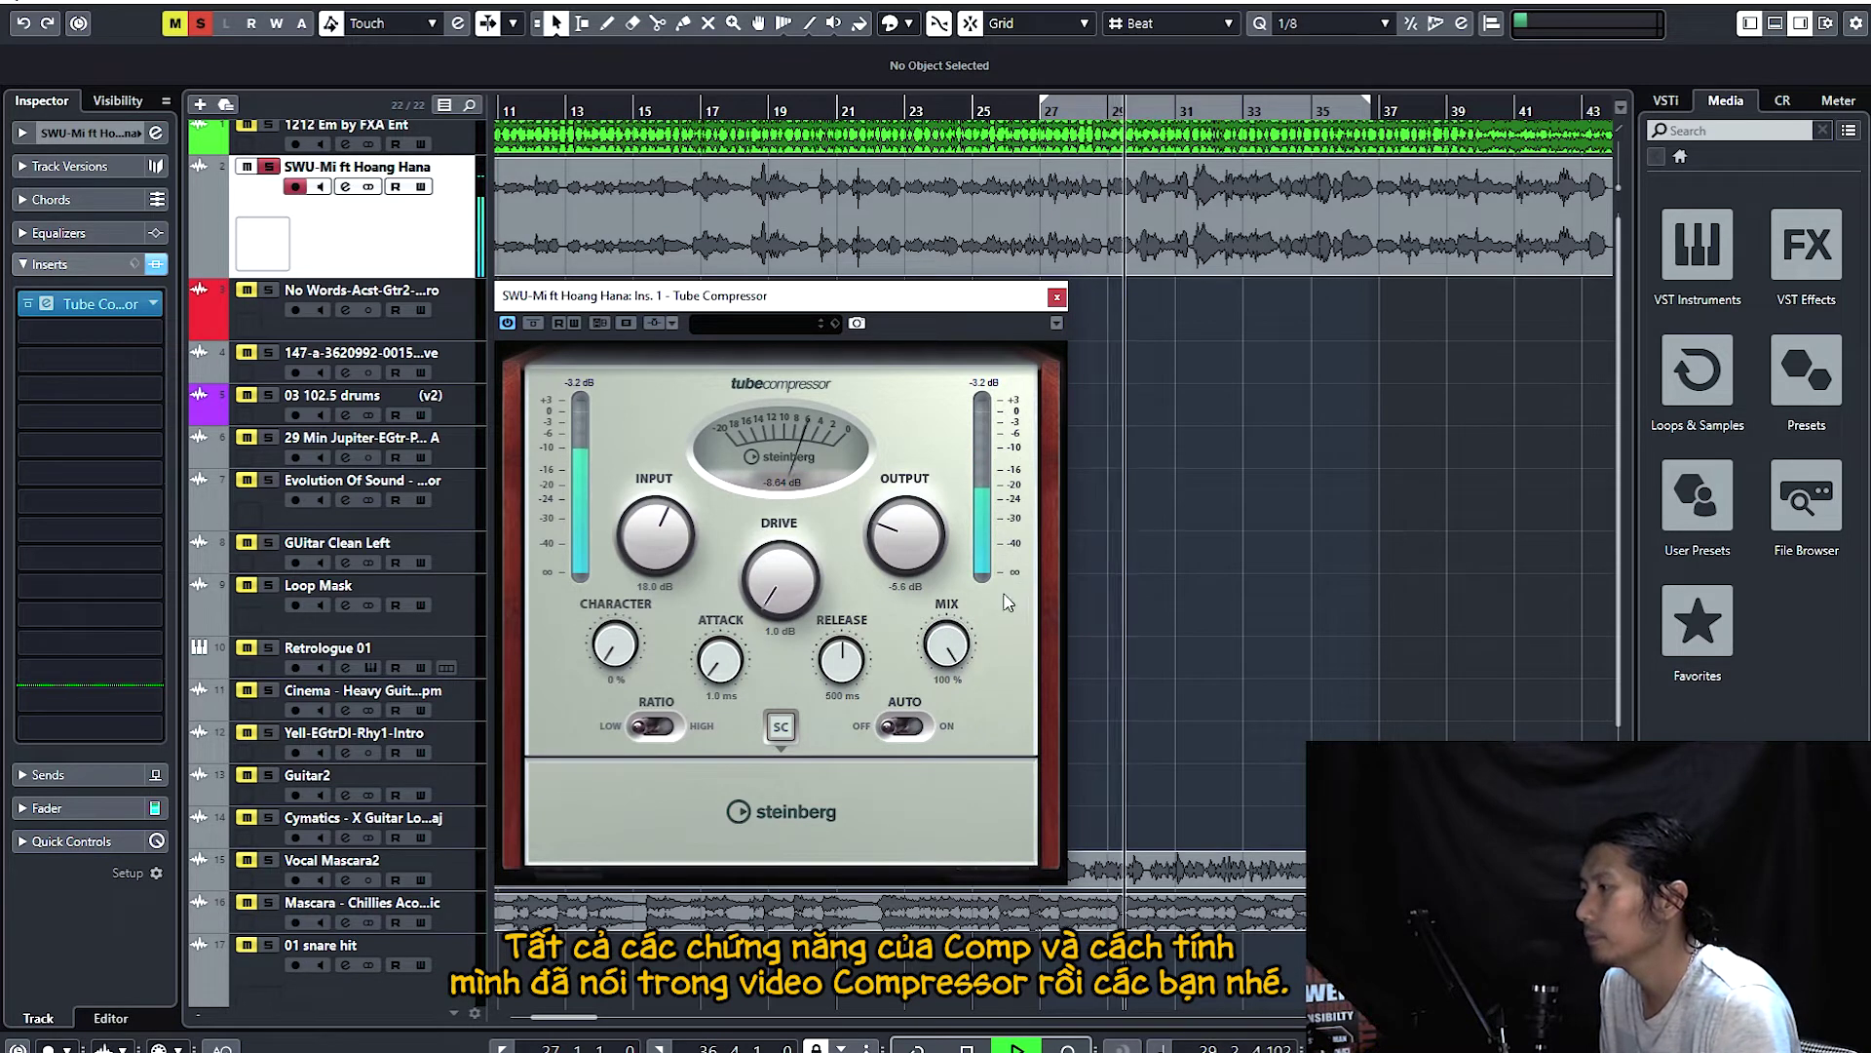
left_click_drag(653, 523, 652, 536)
left_click_drag(907, 542, 914, 507)
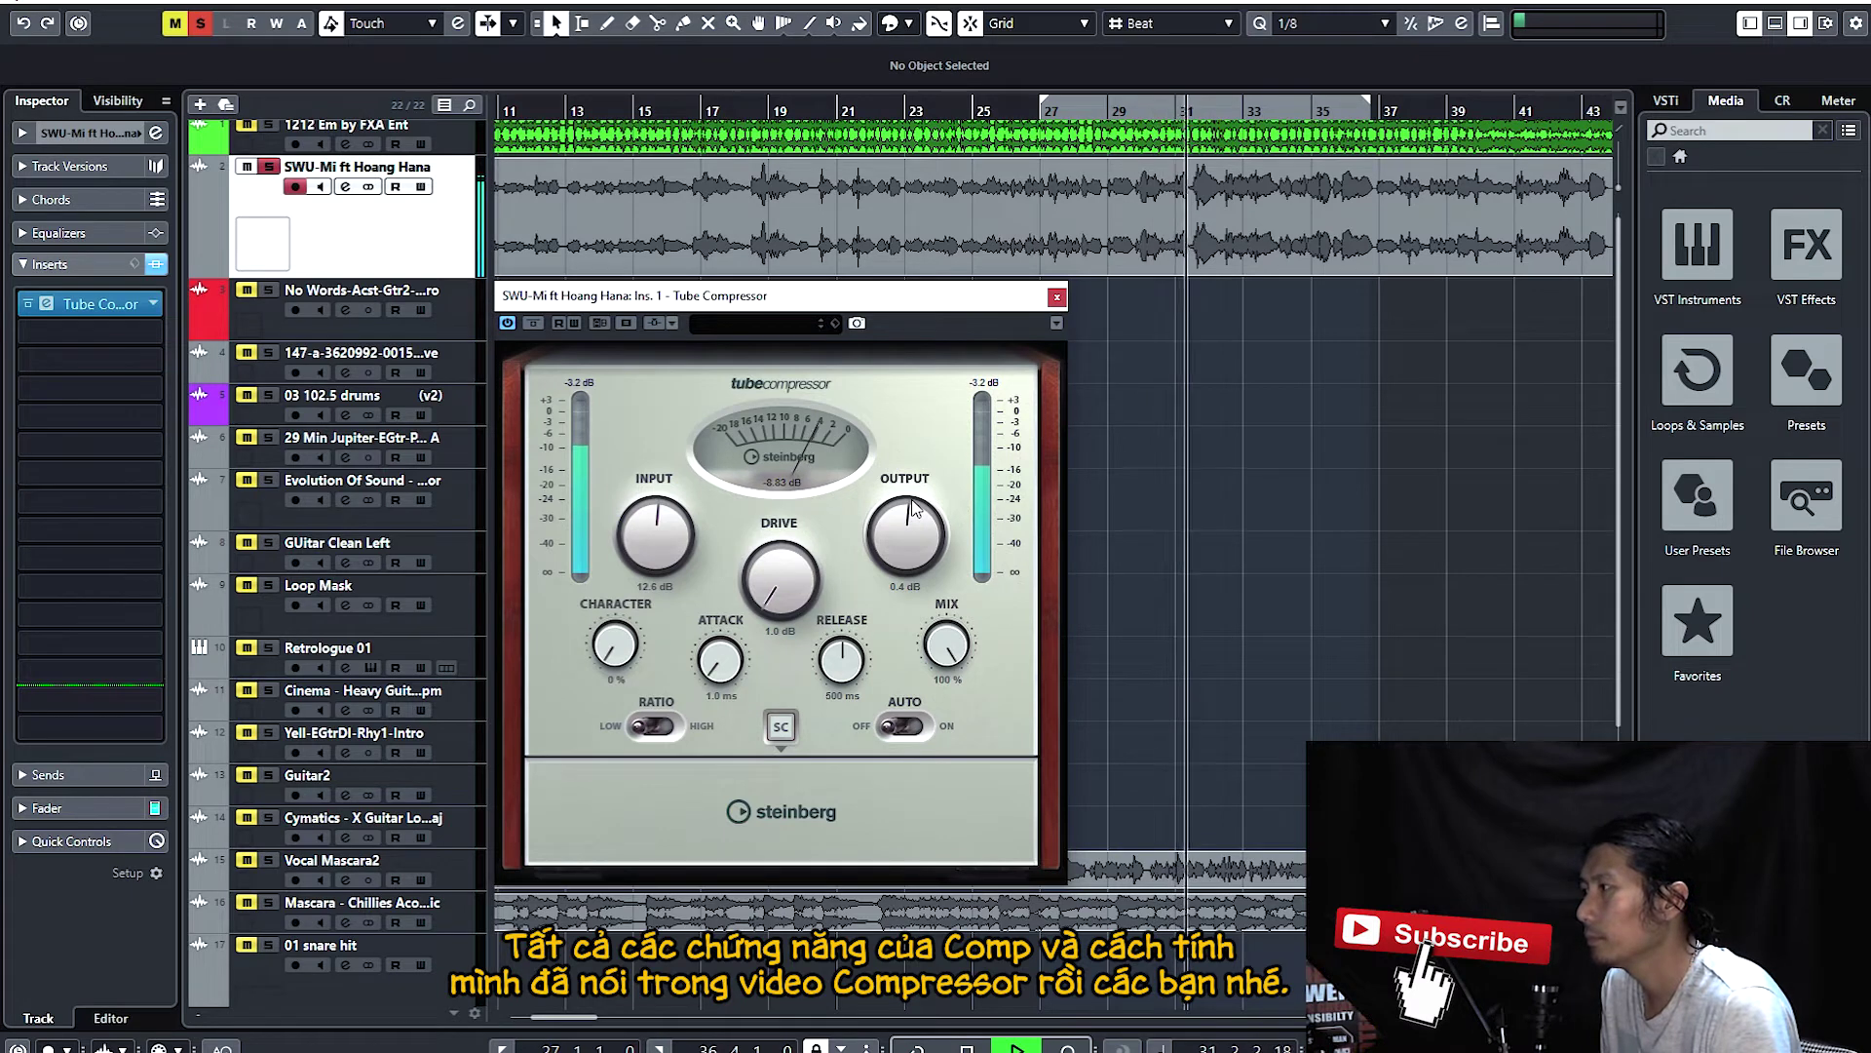
left_click_drag(654, 511, 676, 560)
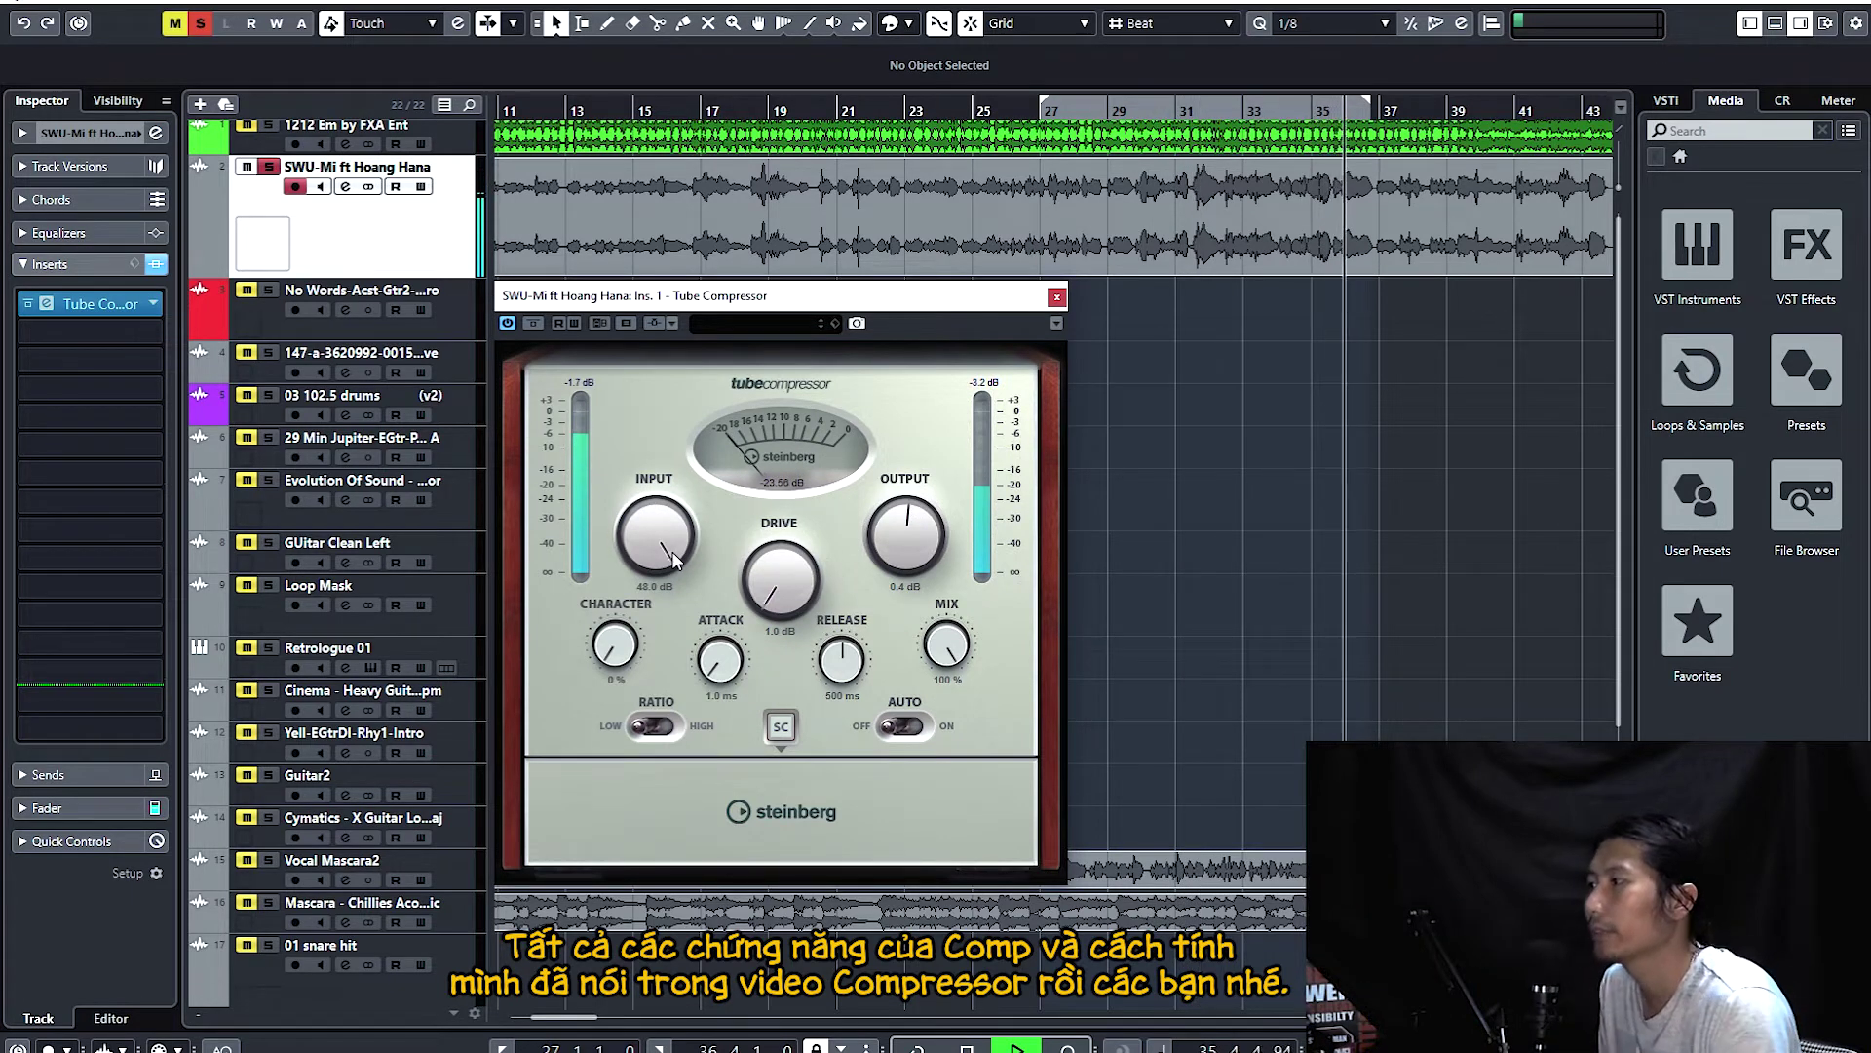
left_click_drag(675, 548, 668, 598)
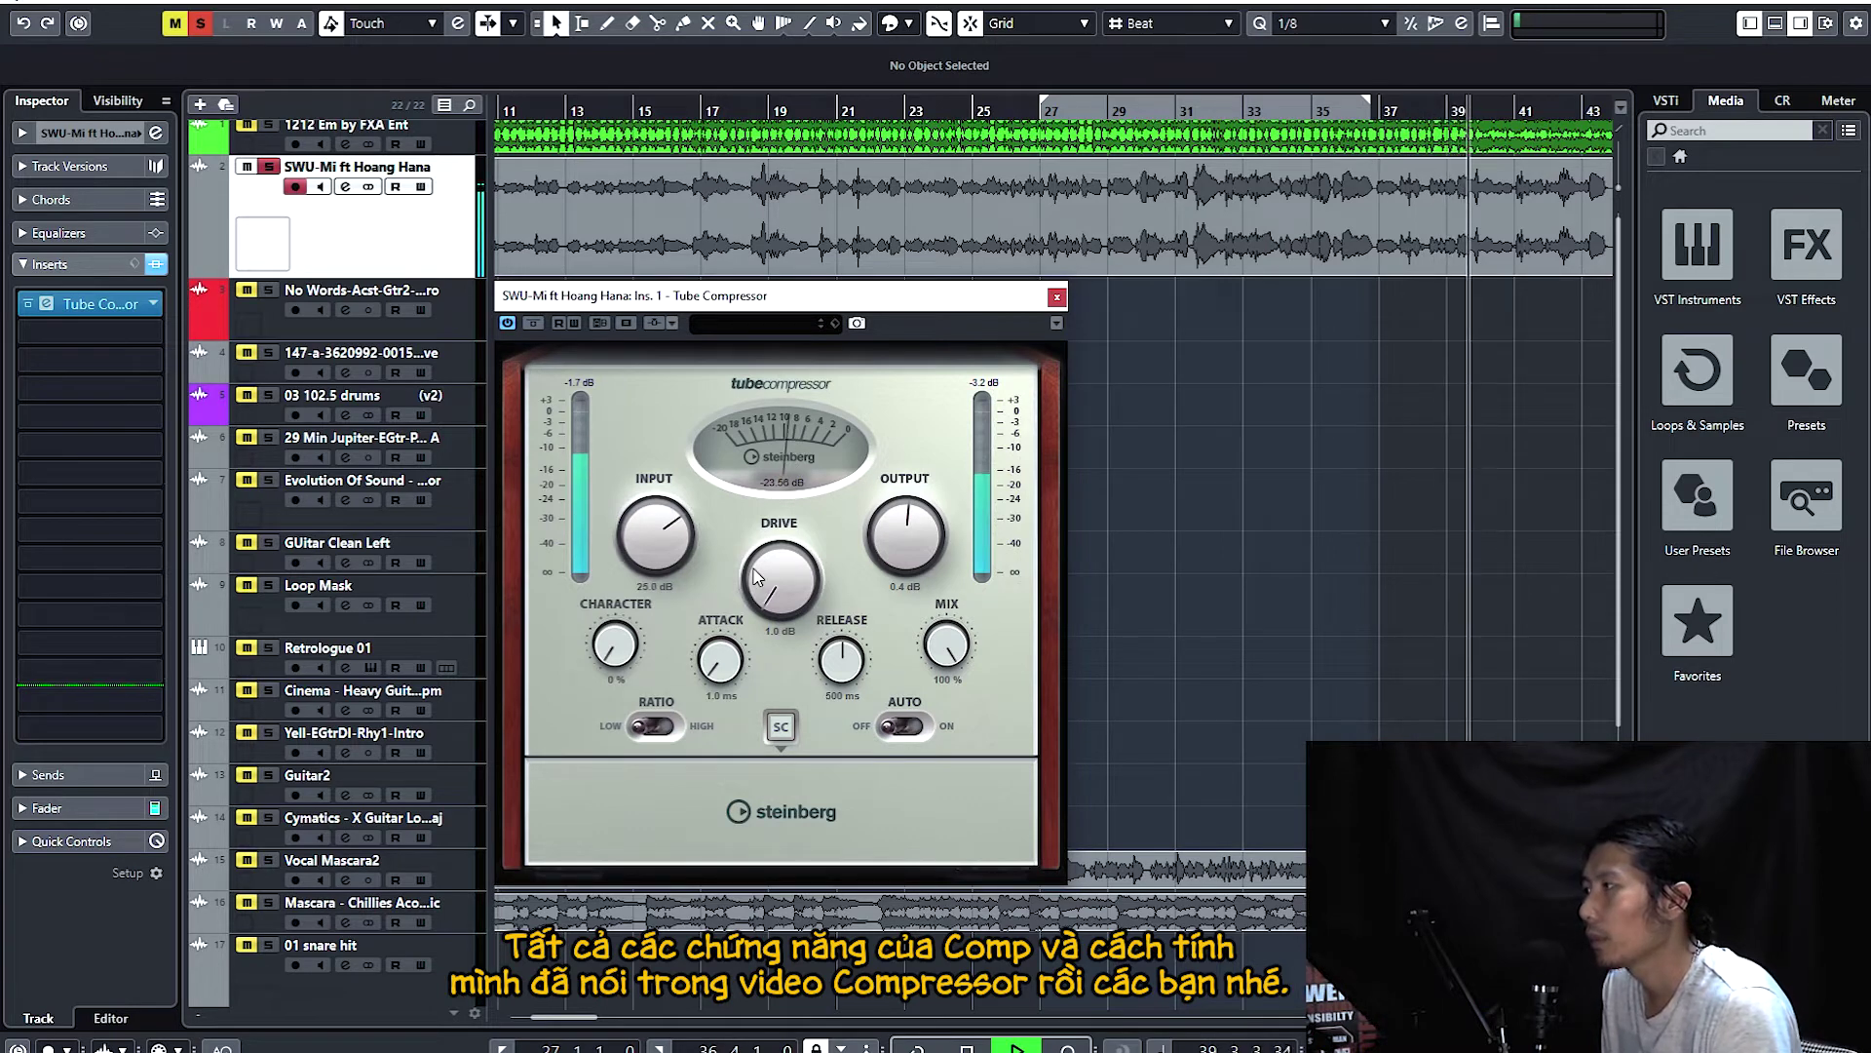
Audition the Drive at 6.0 dB, return it to 1.0 dB, and raise it to 4.8 dB
left_click_drag(787, 596, 842, 423)
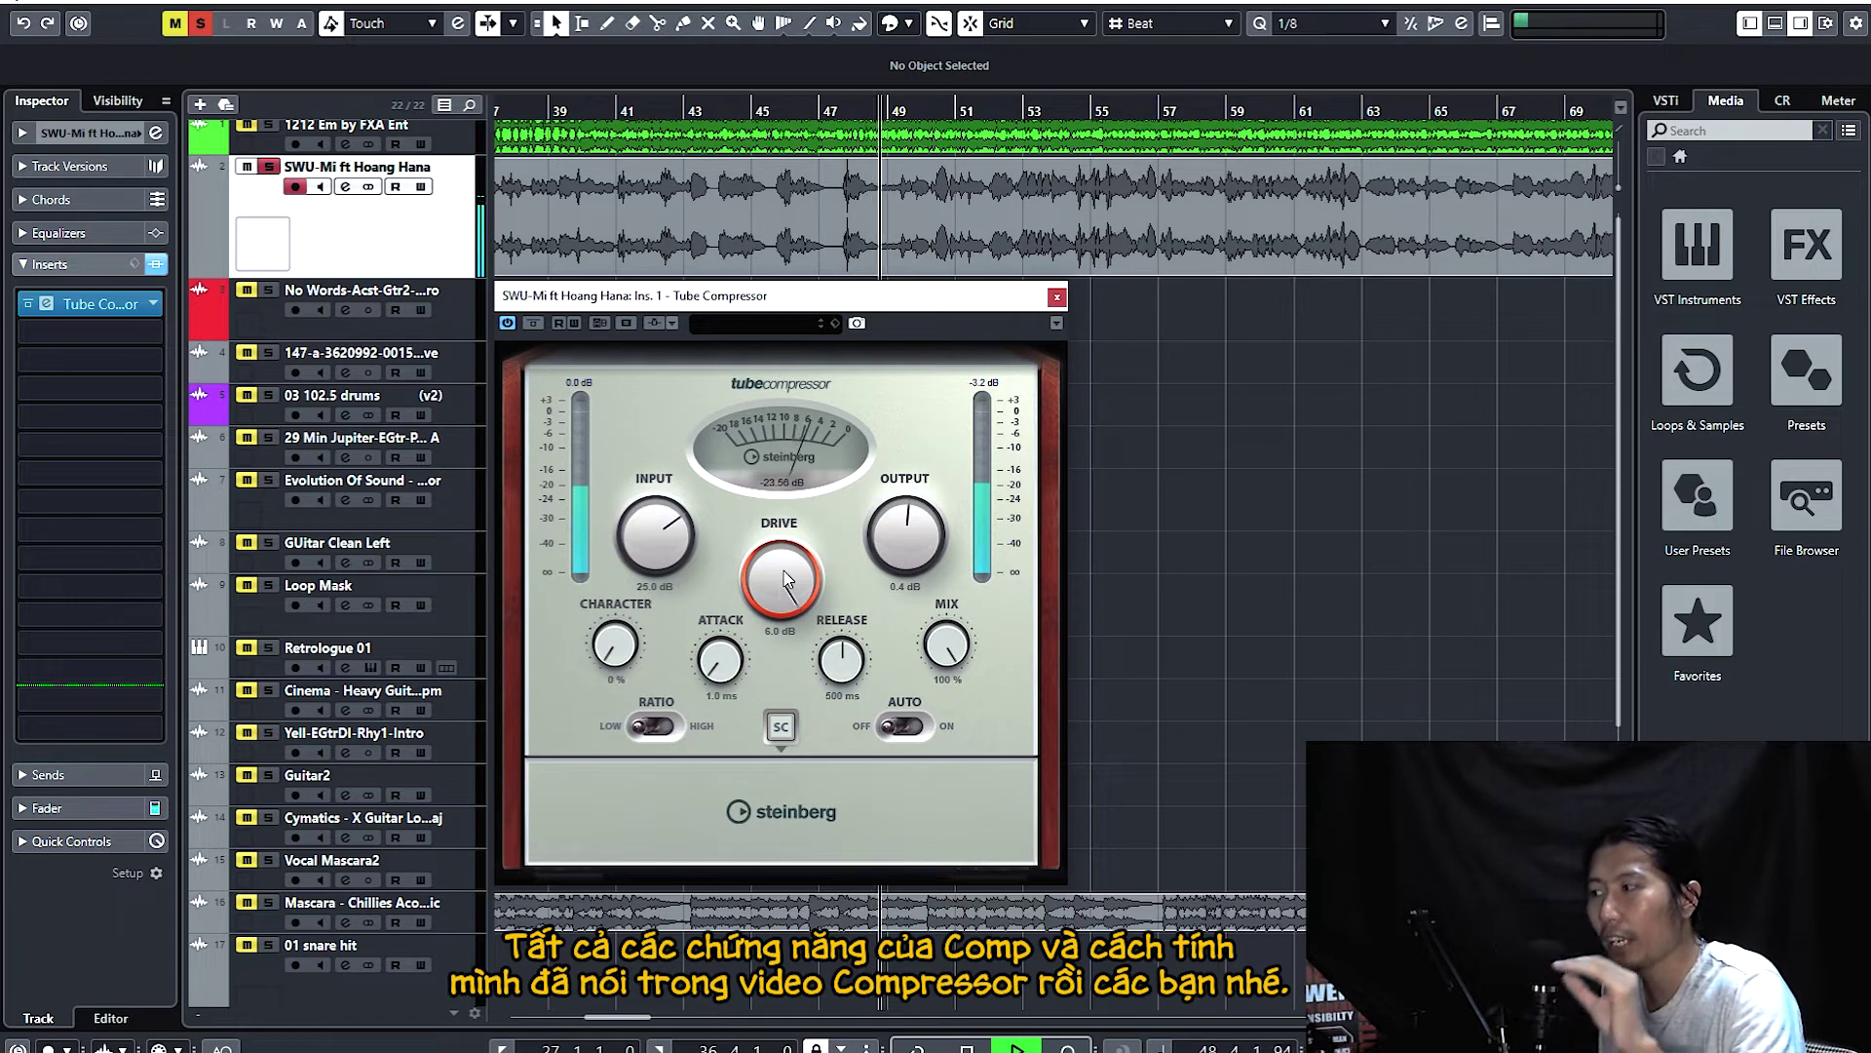
left_click_drag(785, 614, 775, 726)
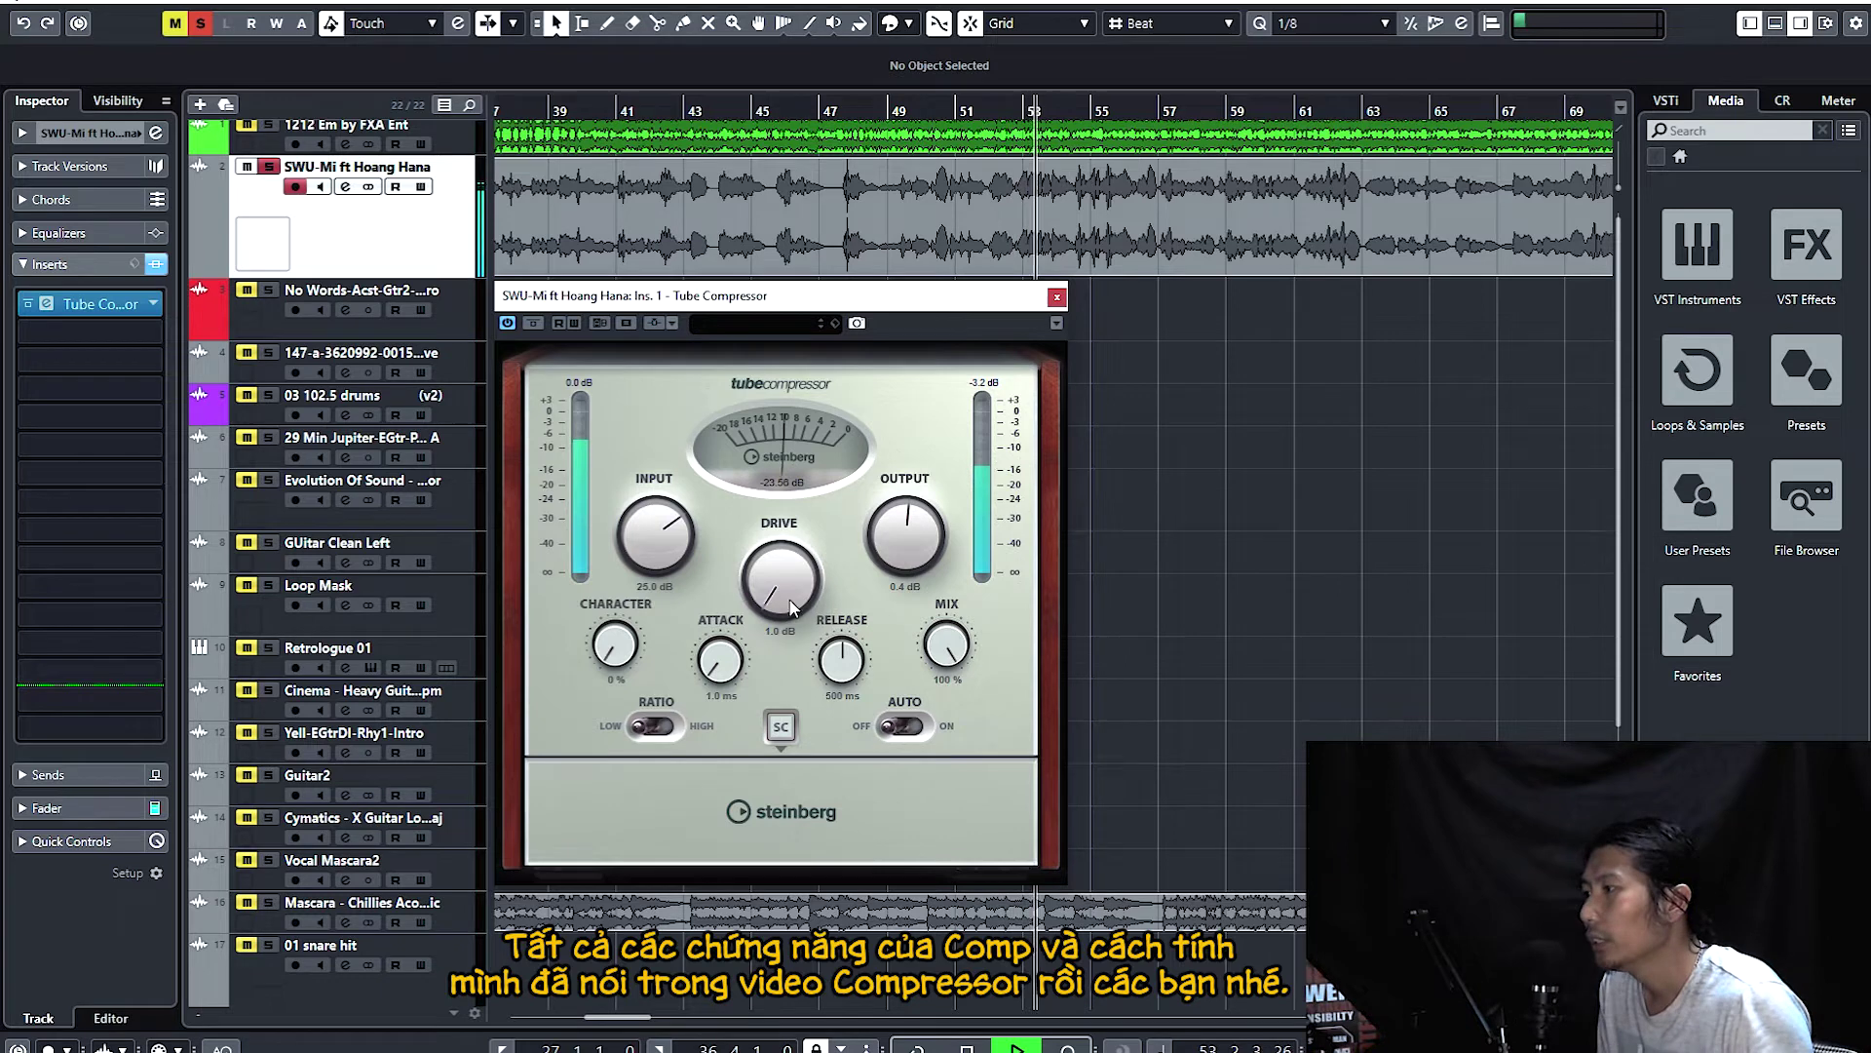
left_click_drag(791, 600, 843, 498)
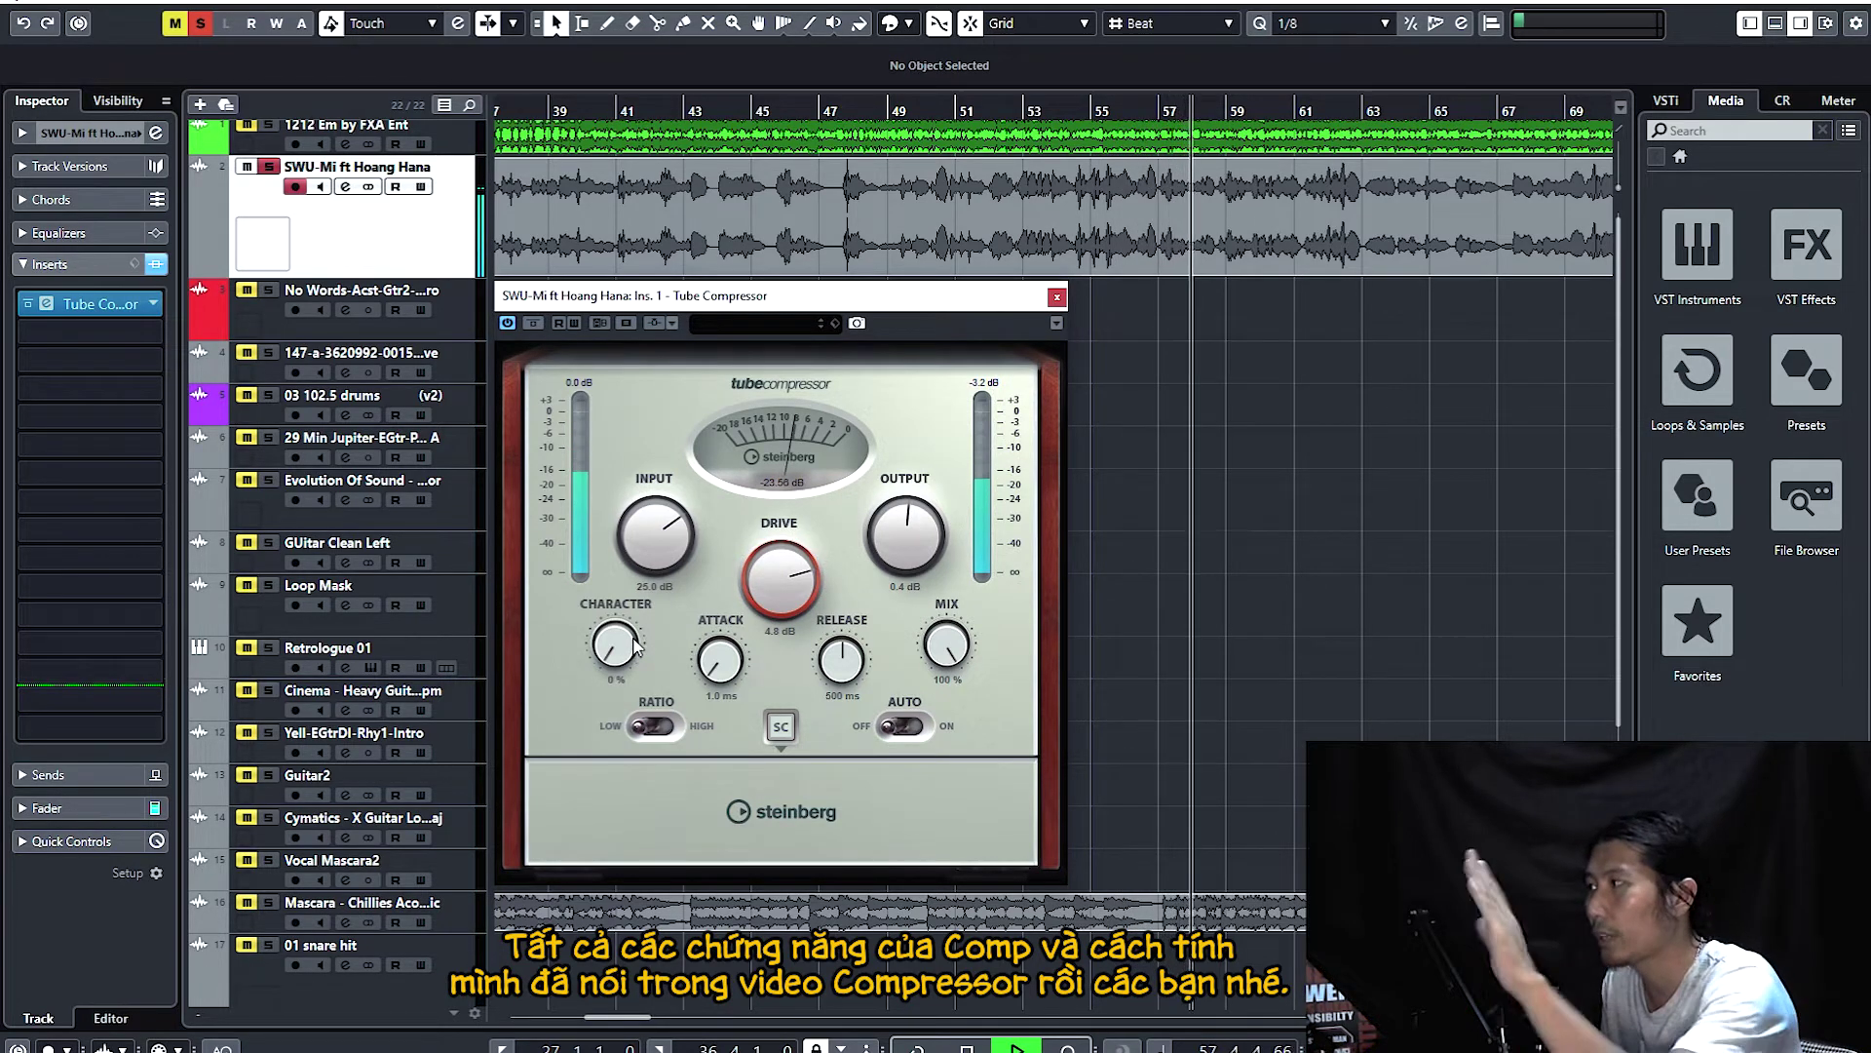
Set the compressor's Character to 73 % and its Drive to 4.0 dB
left_click_drag(633, 649, 643, 600)
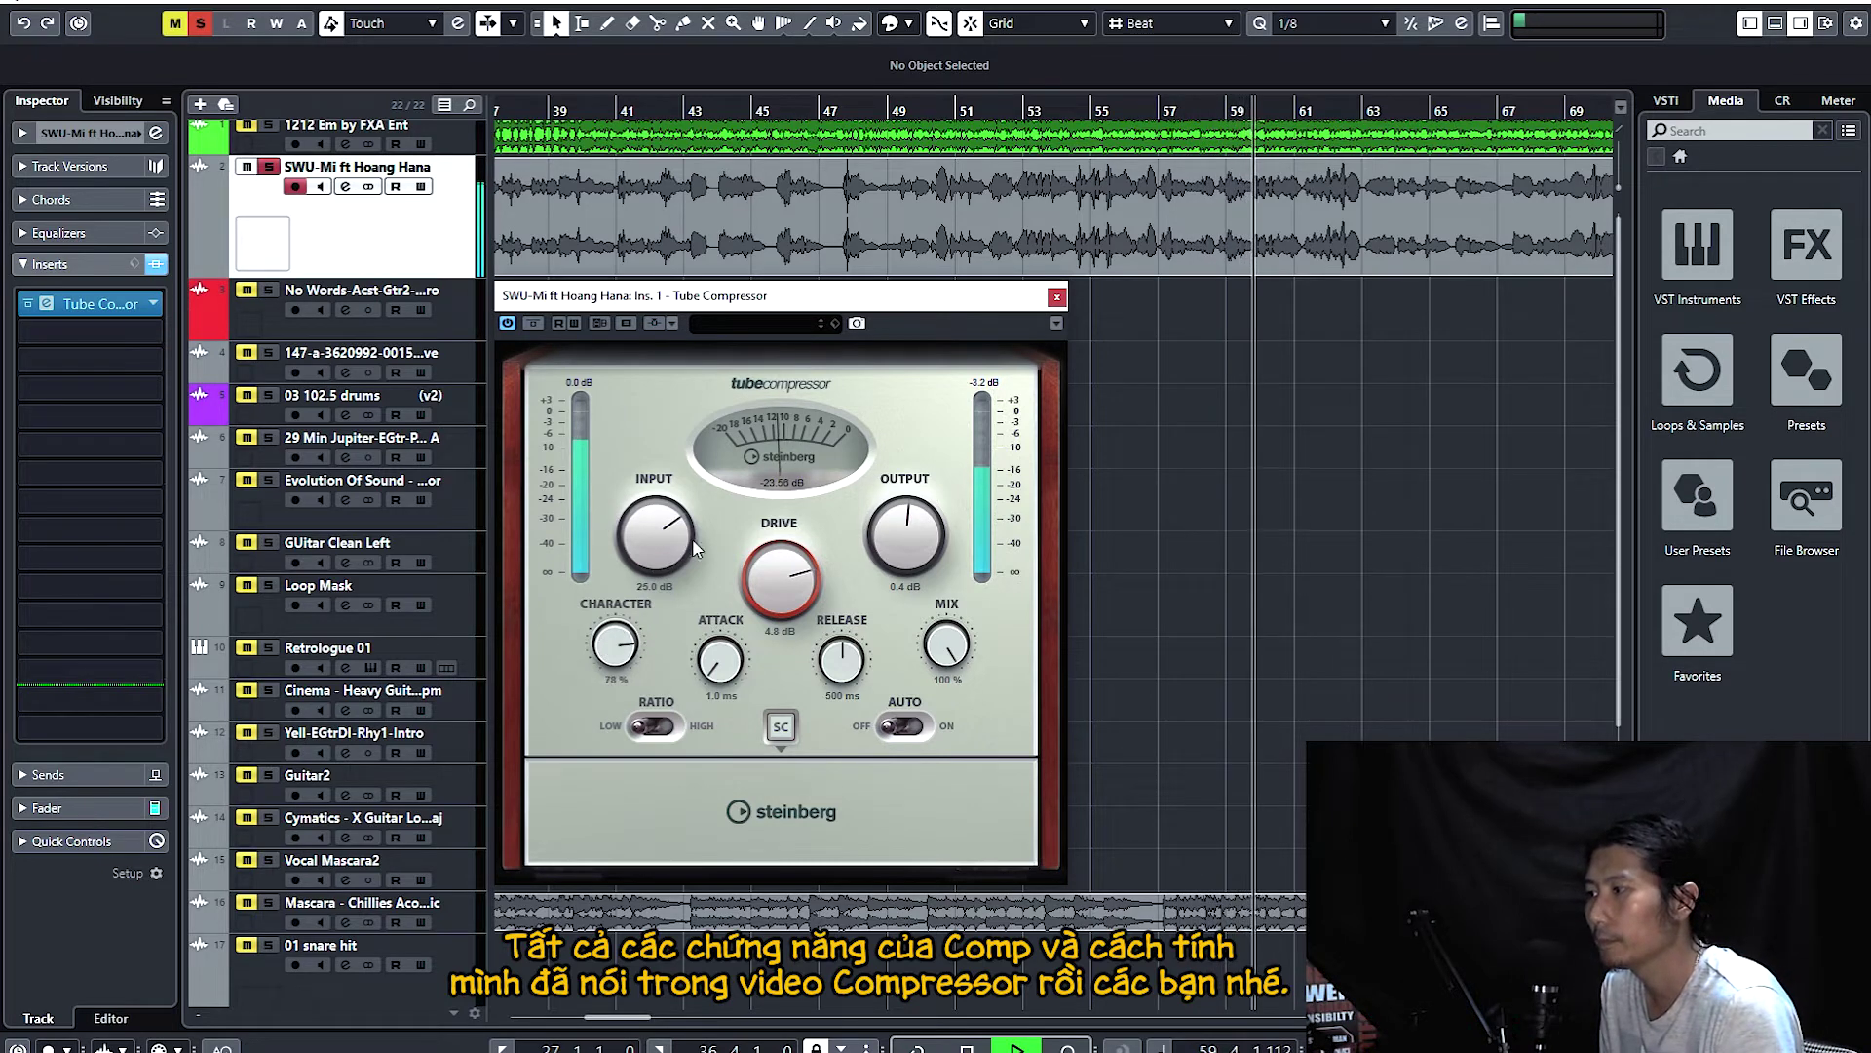
left_click_drag(624, 647, 629, 636)
left_click_drag(783, 581, 781, 596)
left_click_drag(623, 646, 625, 654)
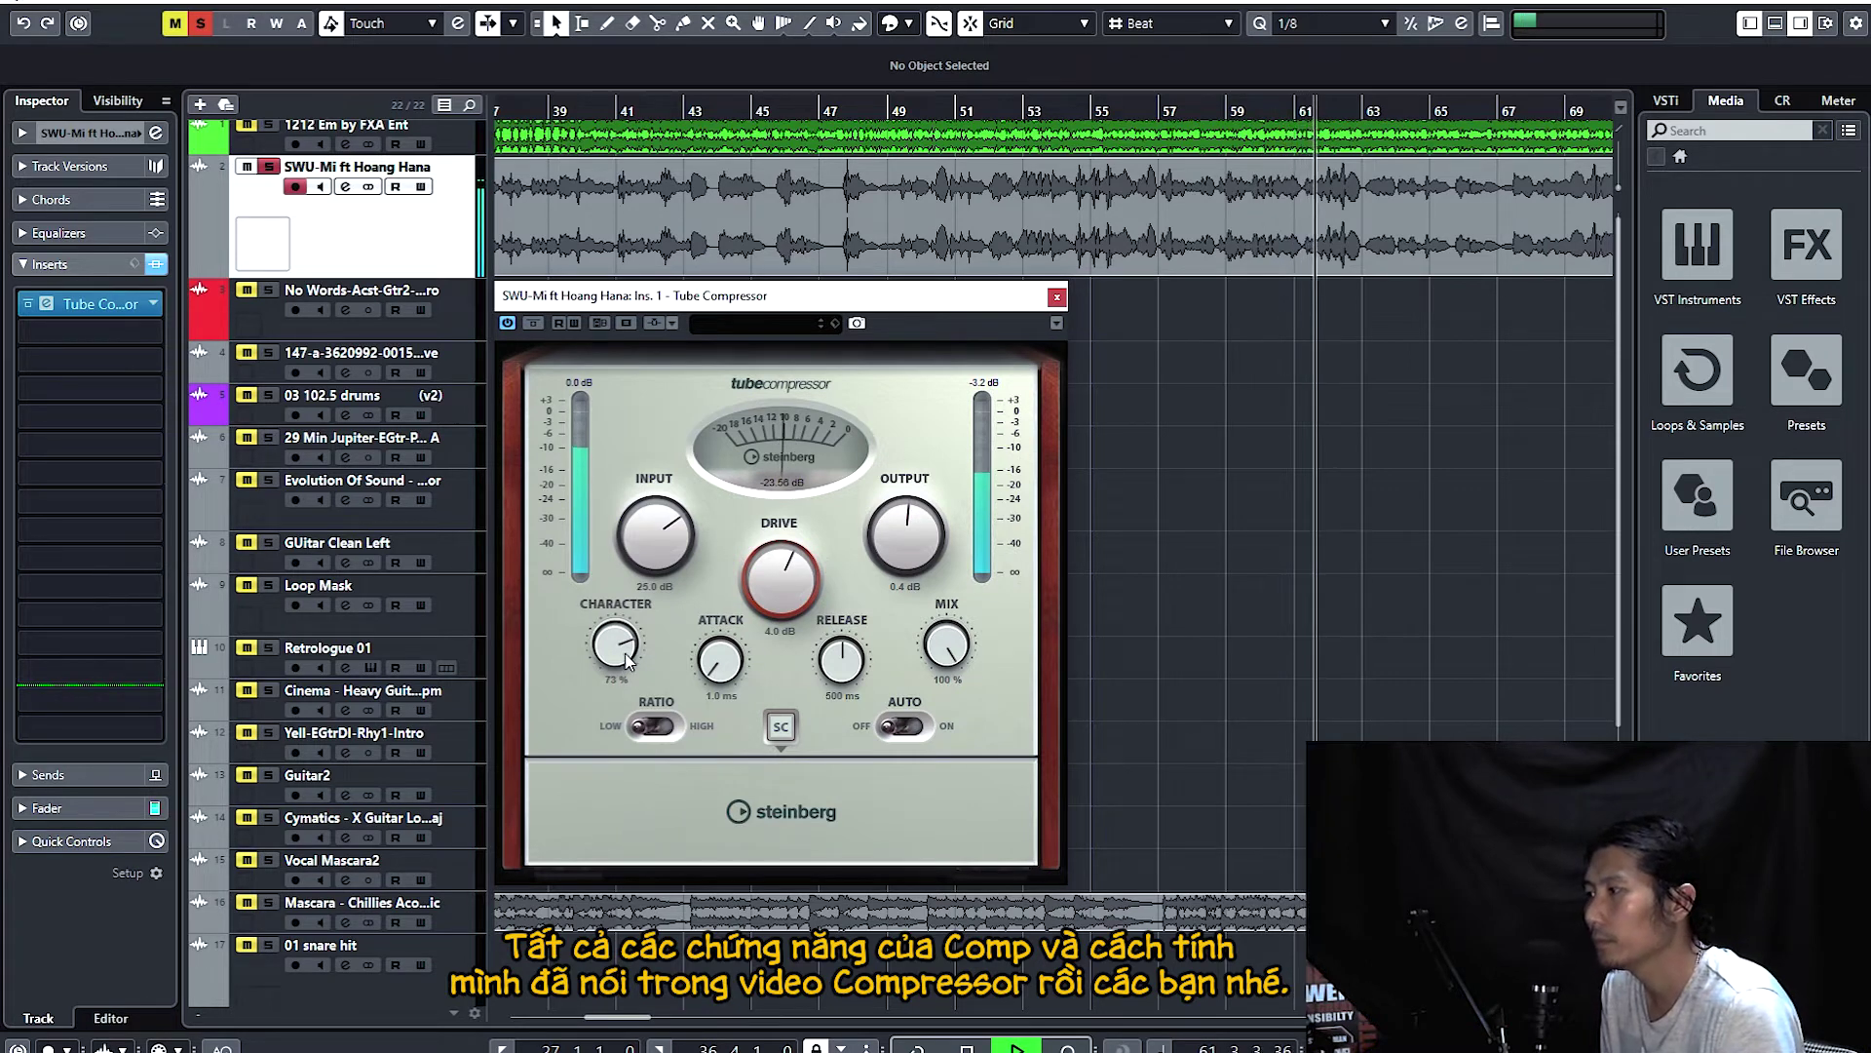
Set the Attack to 5.5 ms and the Release to 653 ms, and enable Auto Release
left_click_drag(729, 657, 731, 650)
left_click_drag(846, 660, 848, 652)
left_click(911, 727)
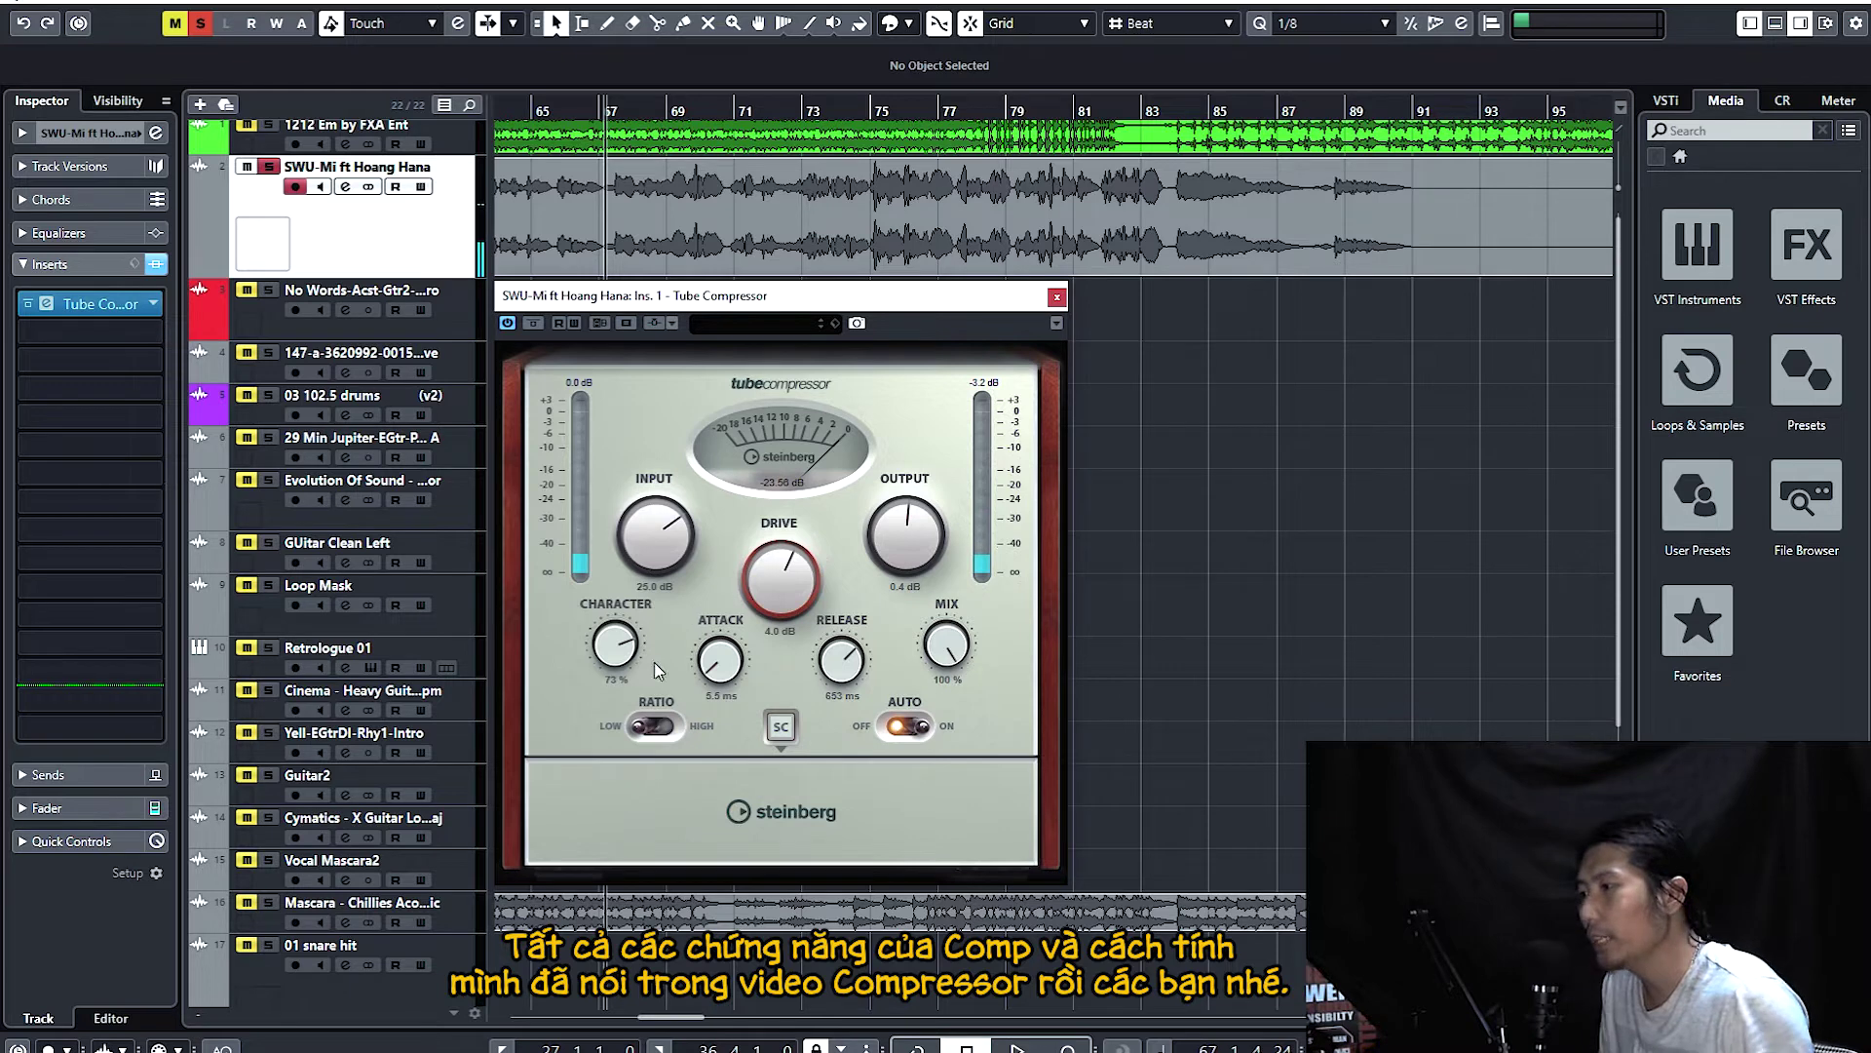
Audition the High ratio during playback and return the Ratio to Low
left_click(670, 733)
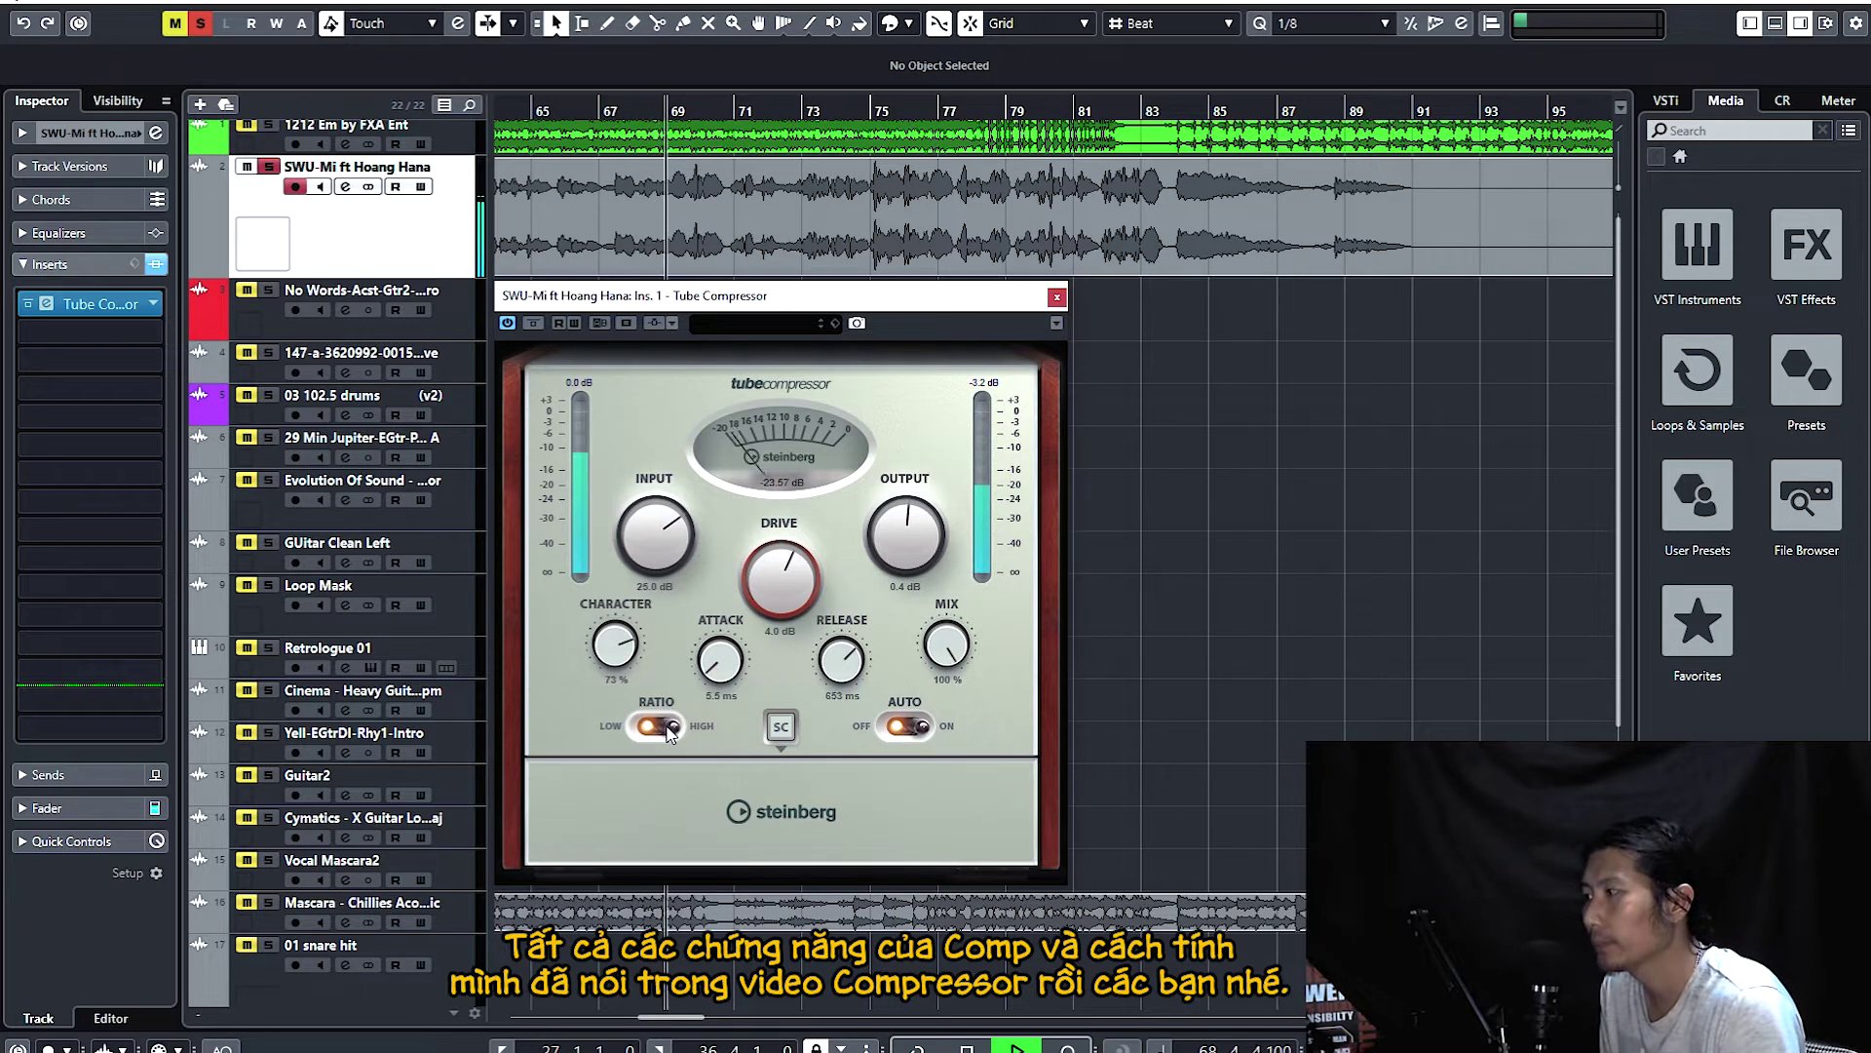
left_click(669, 733)
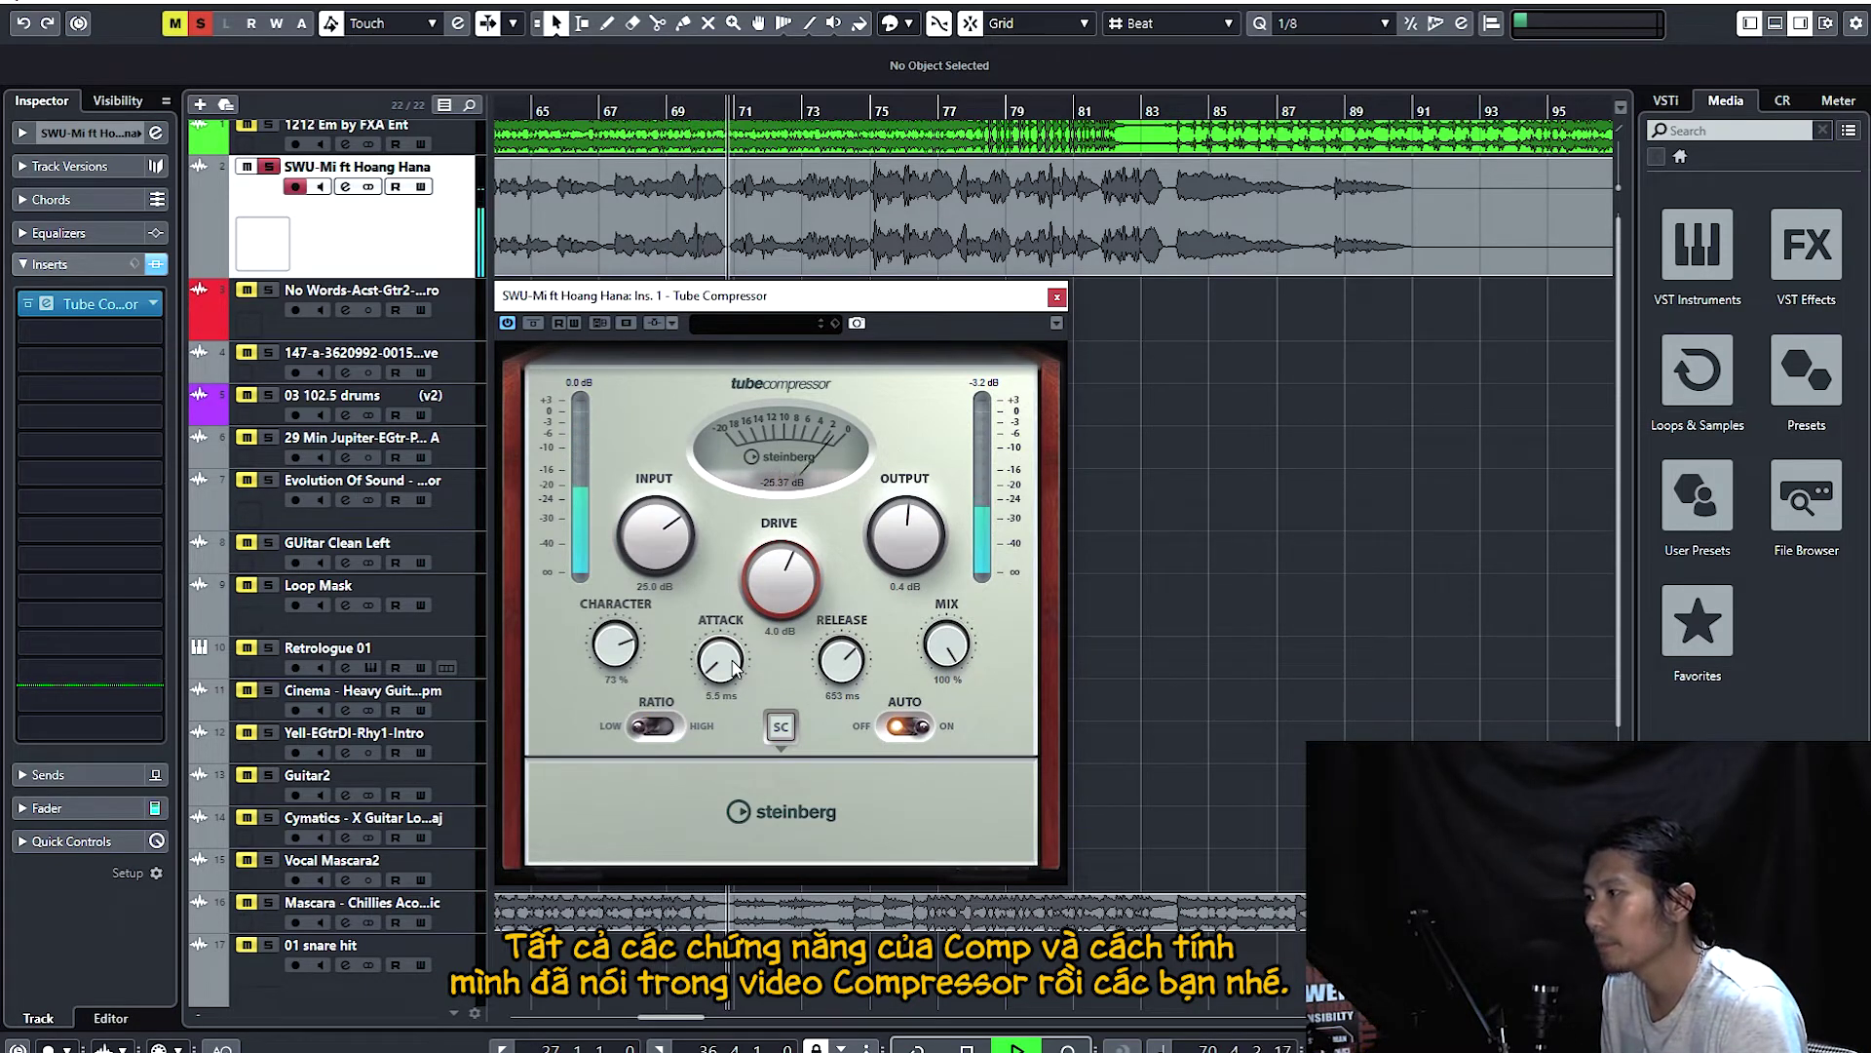
Set Input to 18.8 dB, Output to 1.6 dB and Drive to 2.9 dB, and stop playback
left_click_drag(660, 533, 663, 557)
left_click_drag(914, 552, 916, 541)
left_click_drag(790, 577, 784, 605)
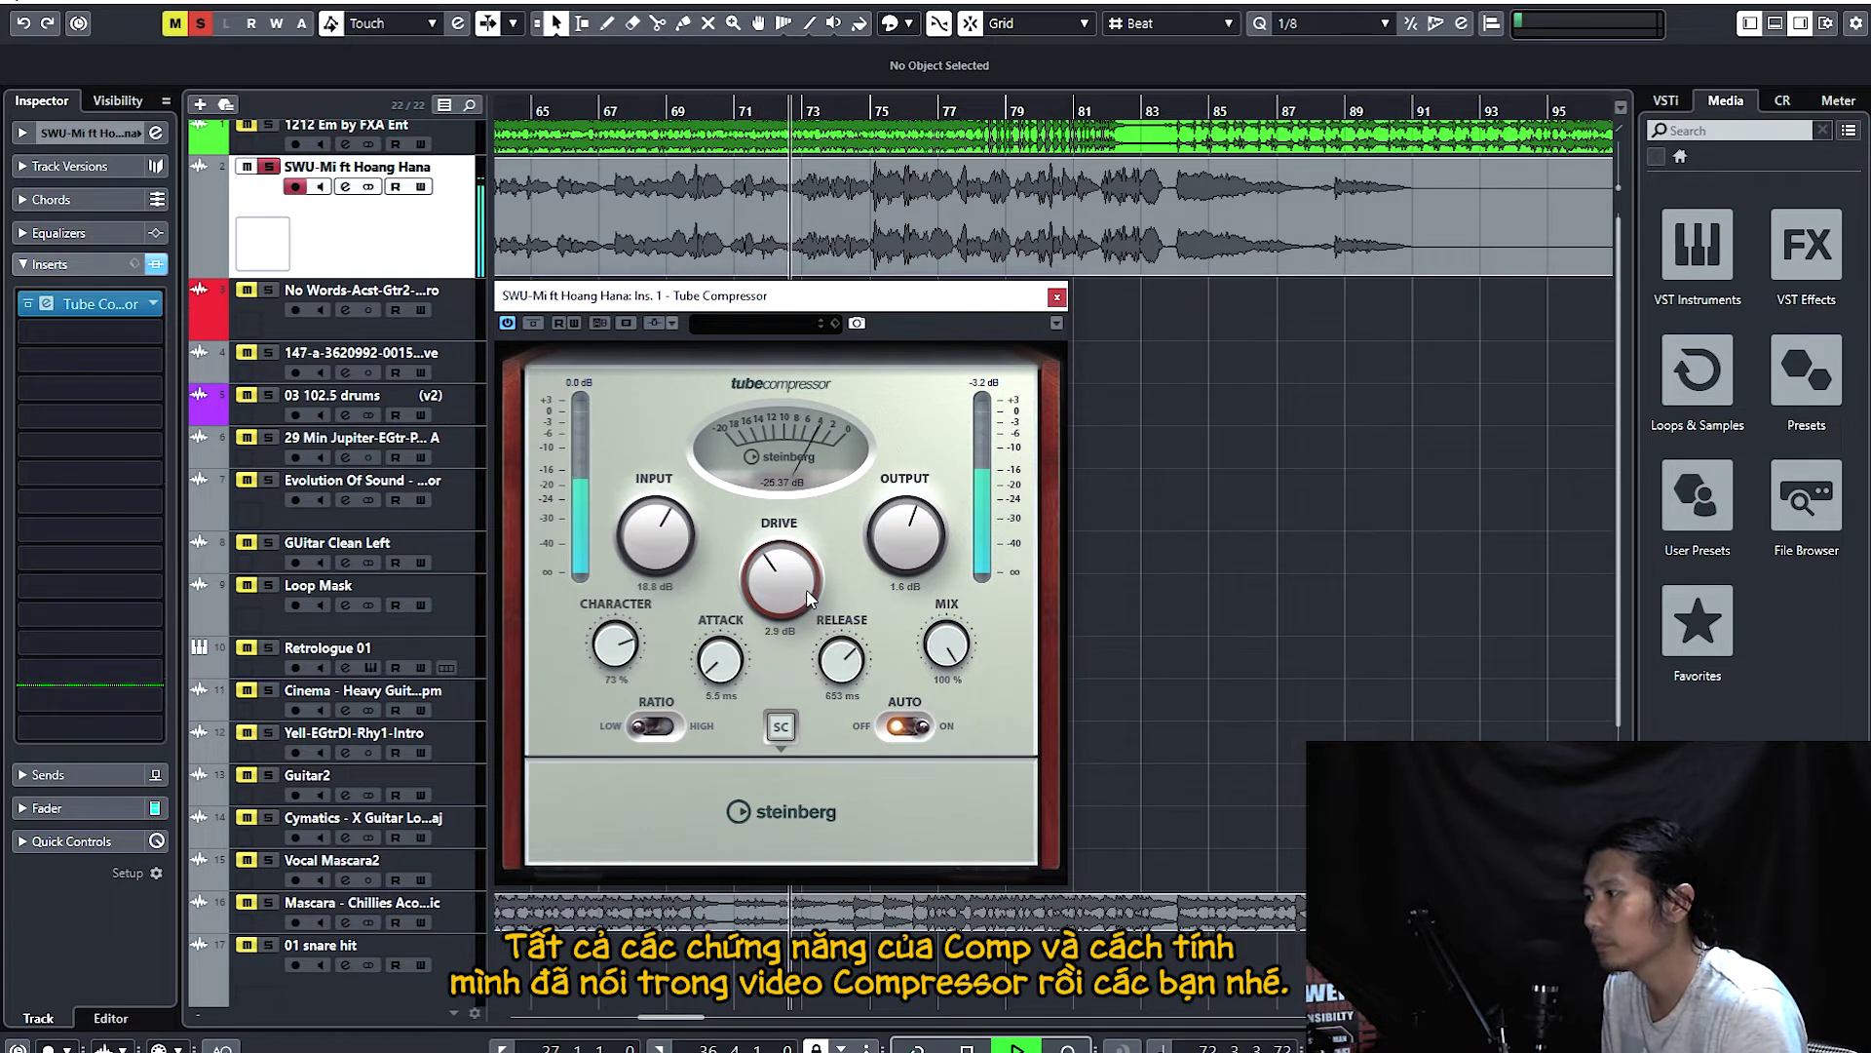
key("space")
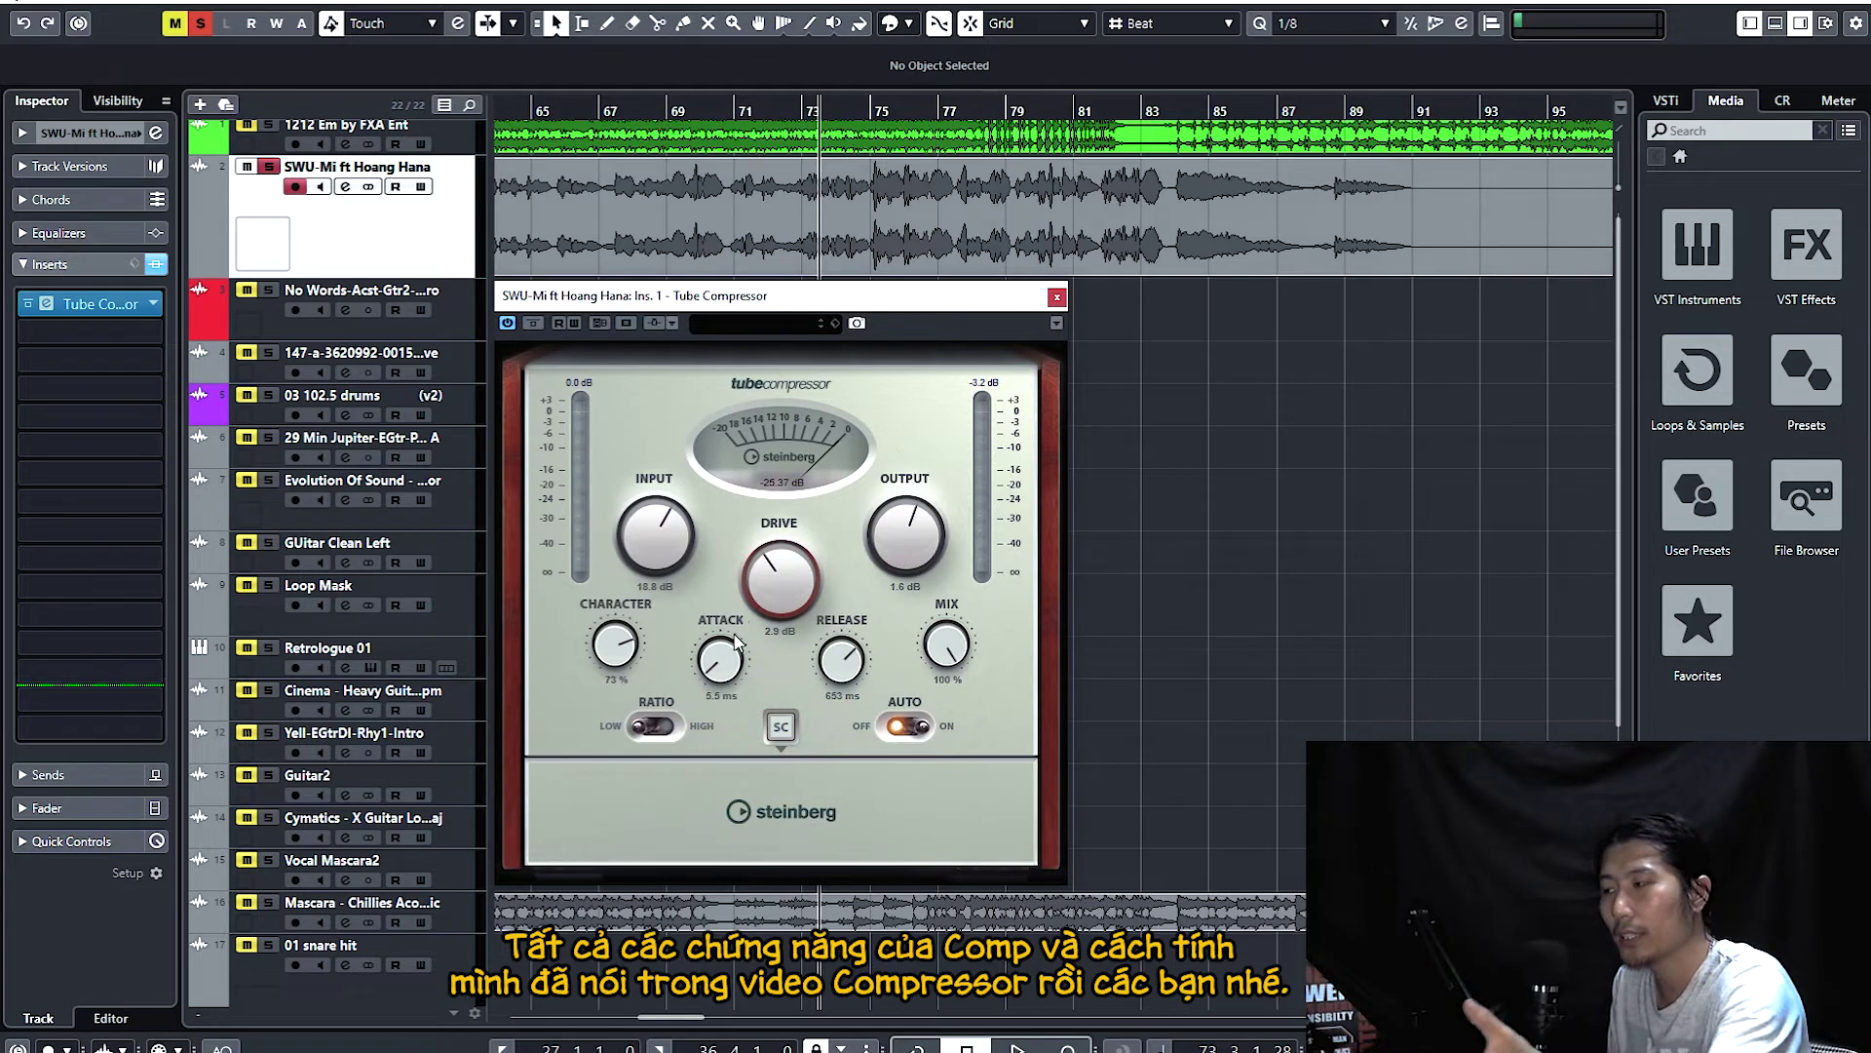
Enable the compressor's side-chain filter section and lower the cutoff of band 8 in the Frequency EQ
left_click(781, 727)
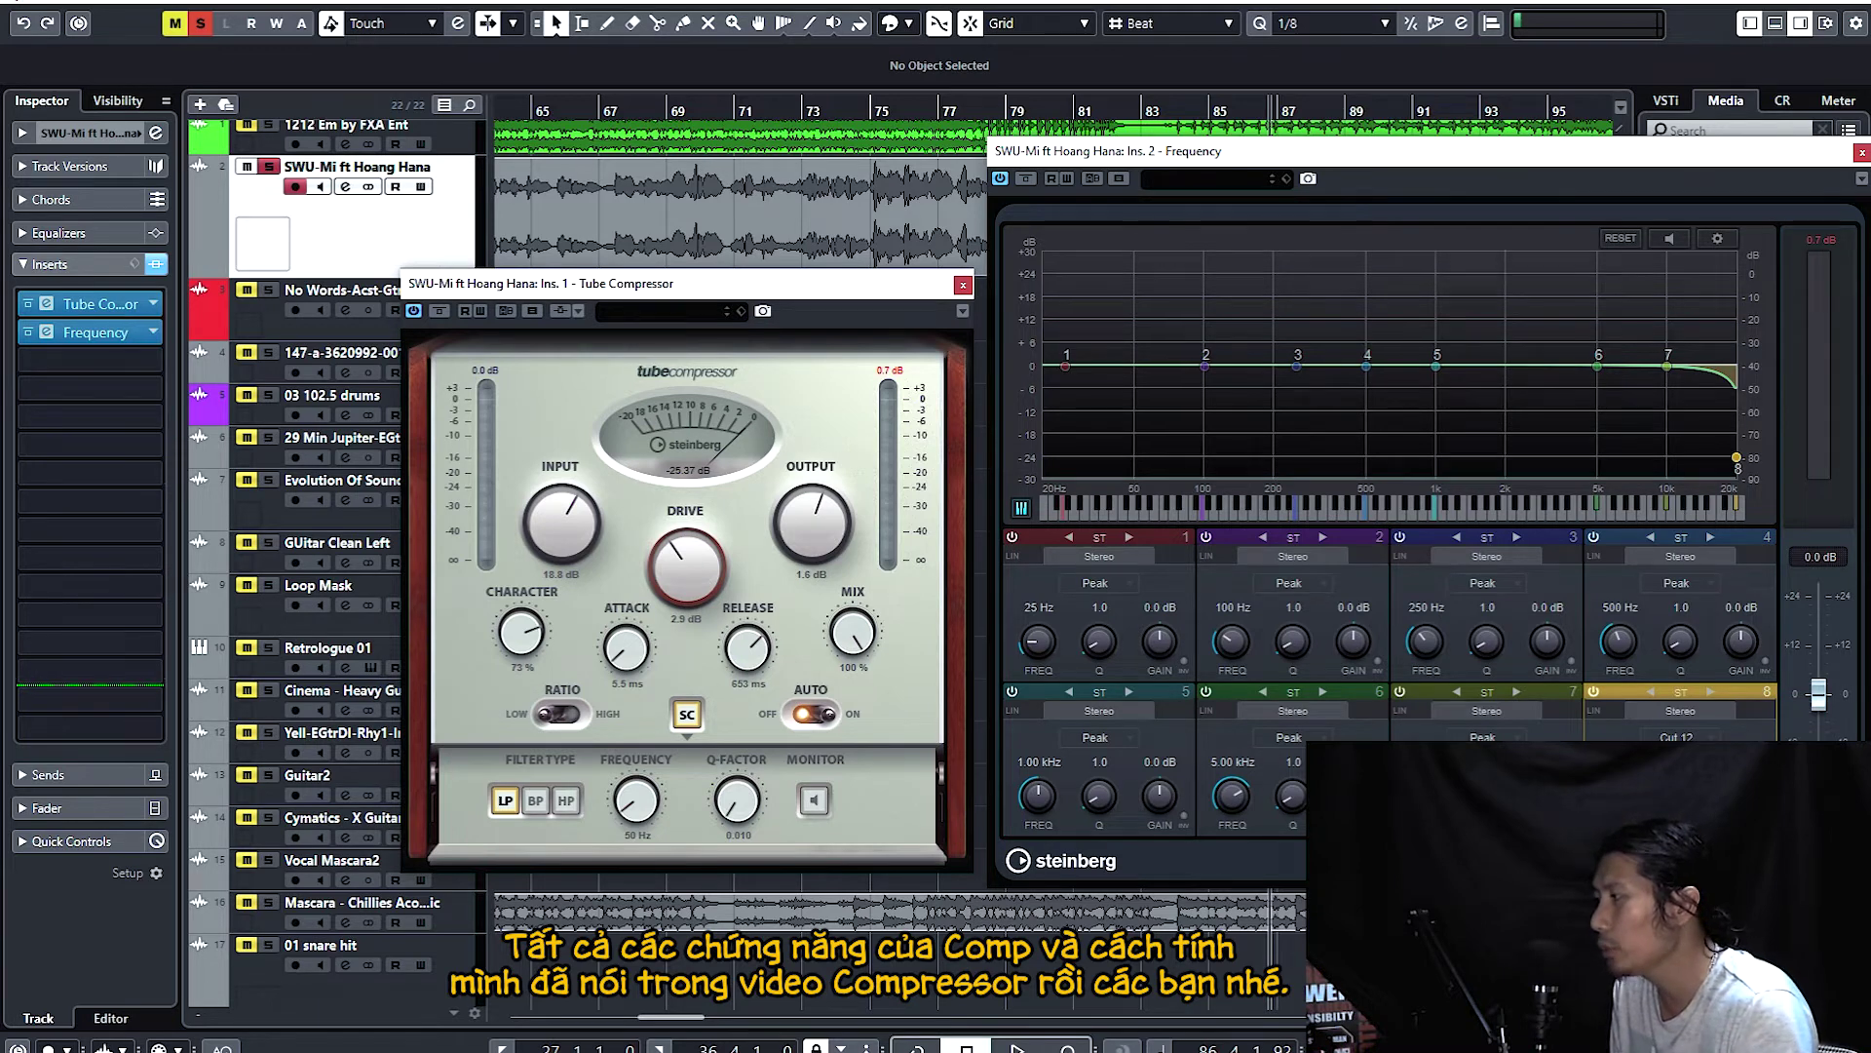
left_click_drag(1736, 457, 1348, 457)
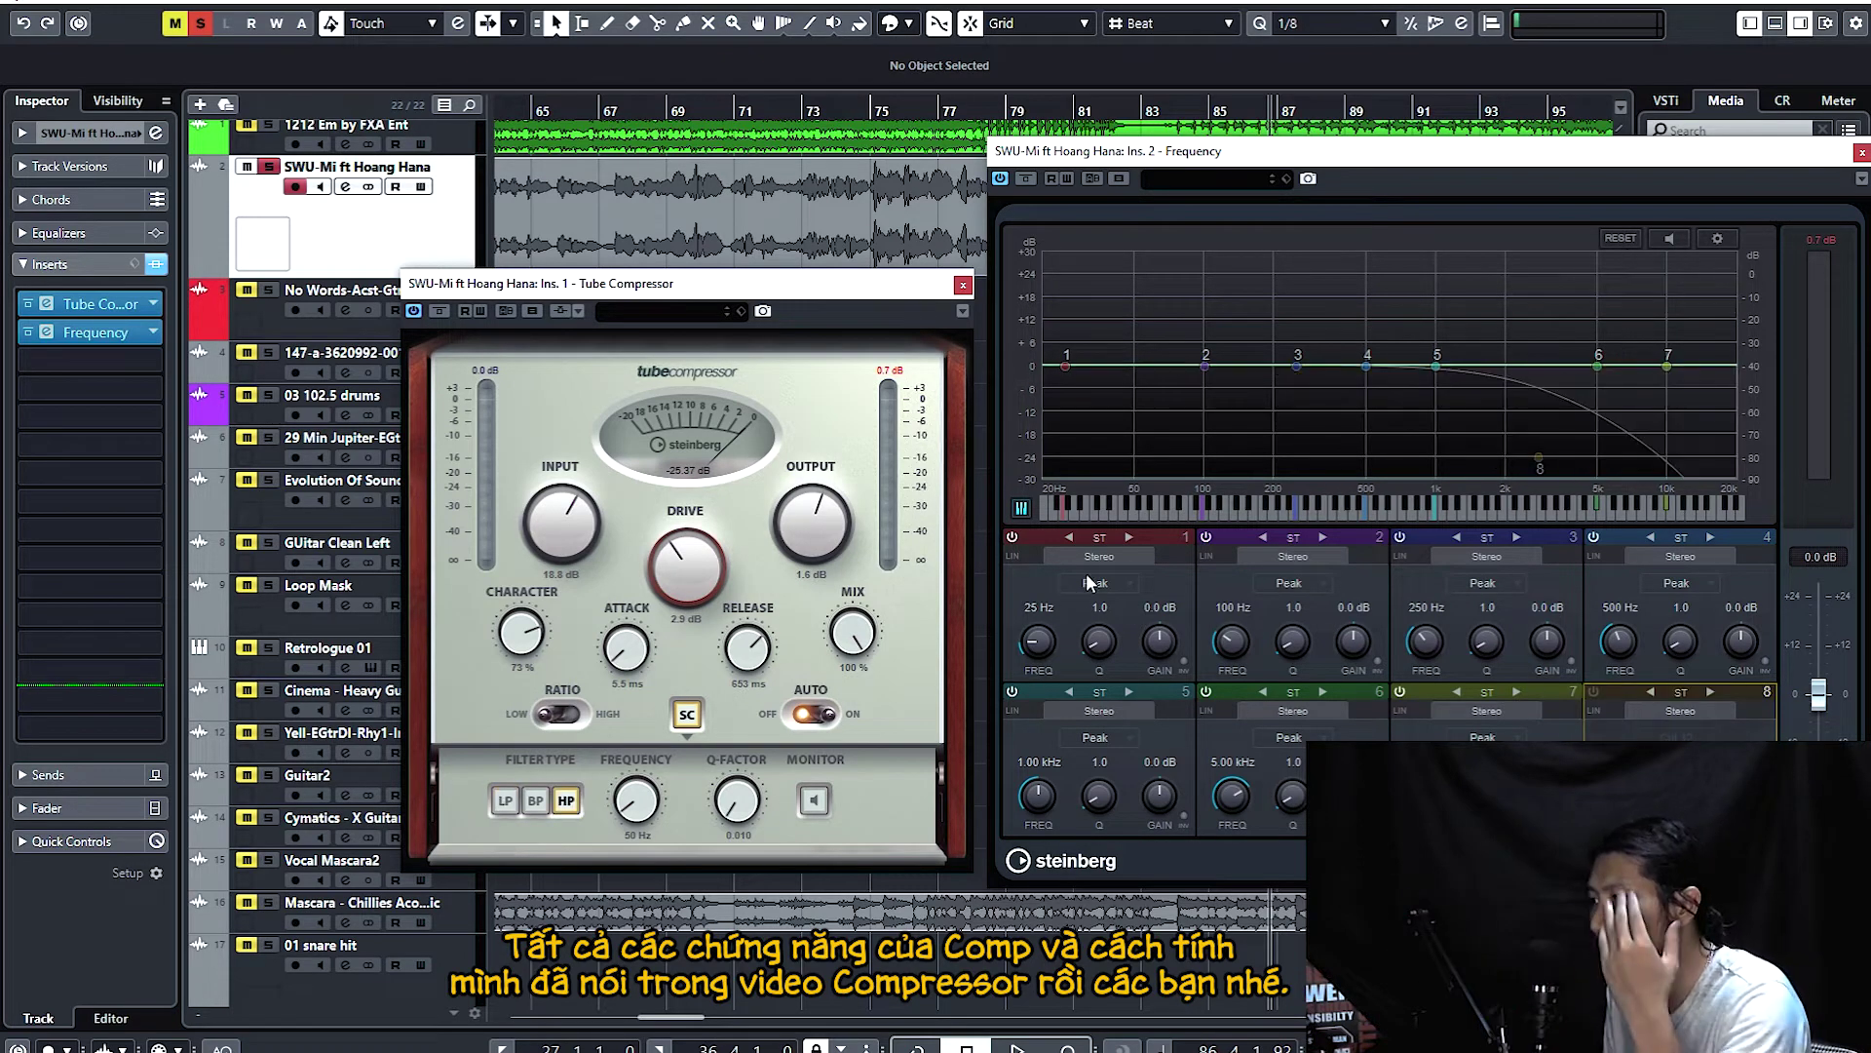
Set band 1 of the Frequency EQ to Cut 12 and its frequency to 347 Hz
left_click(1089, 582)
left_click(1060, 608)
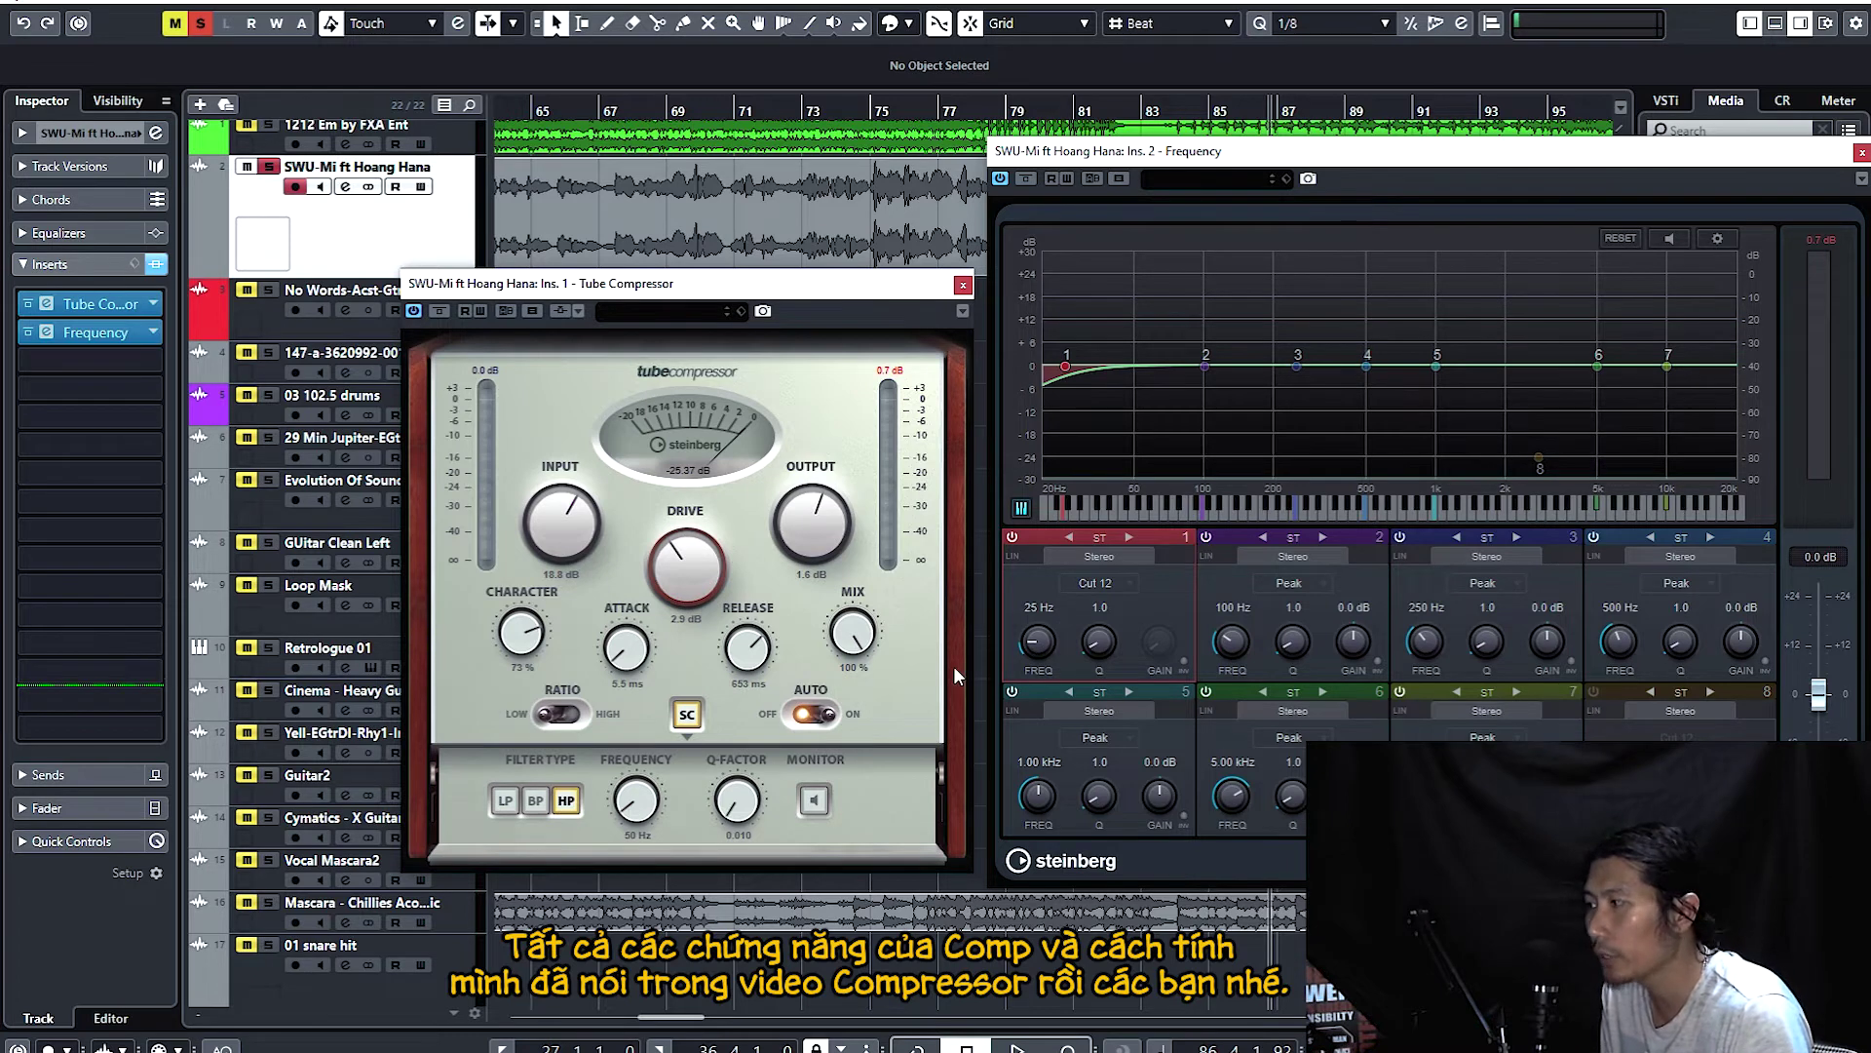
left_click_drag(1032, 653, 1074, 645)
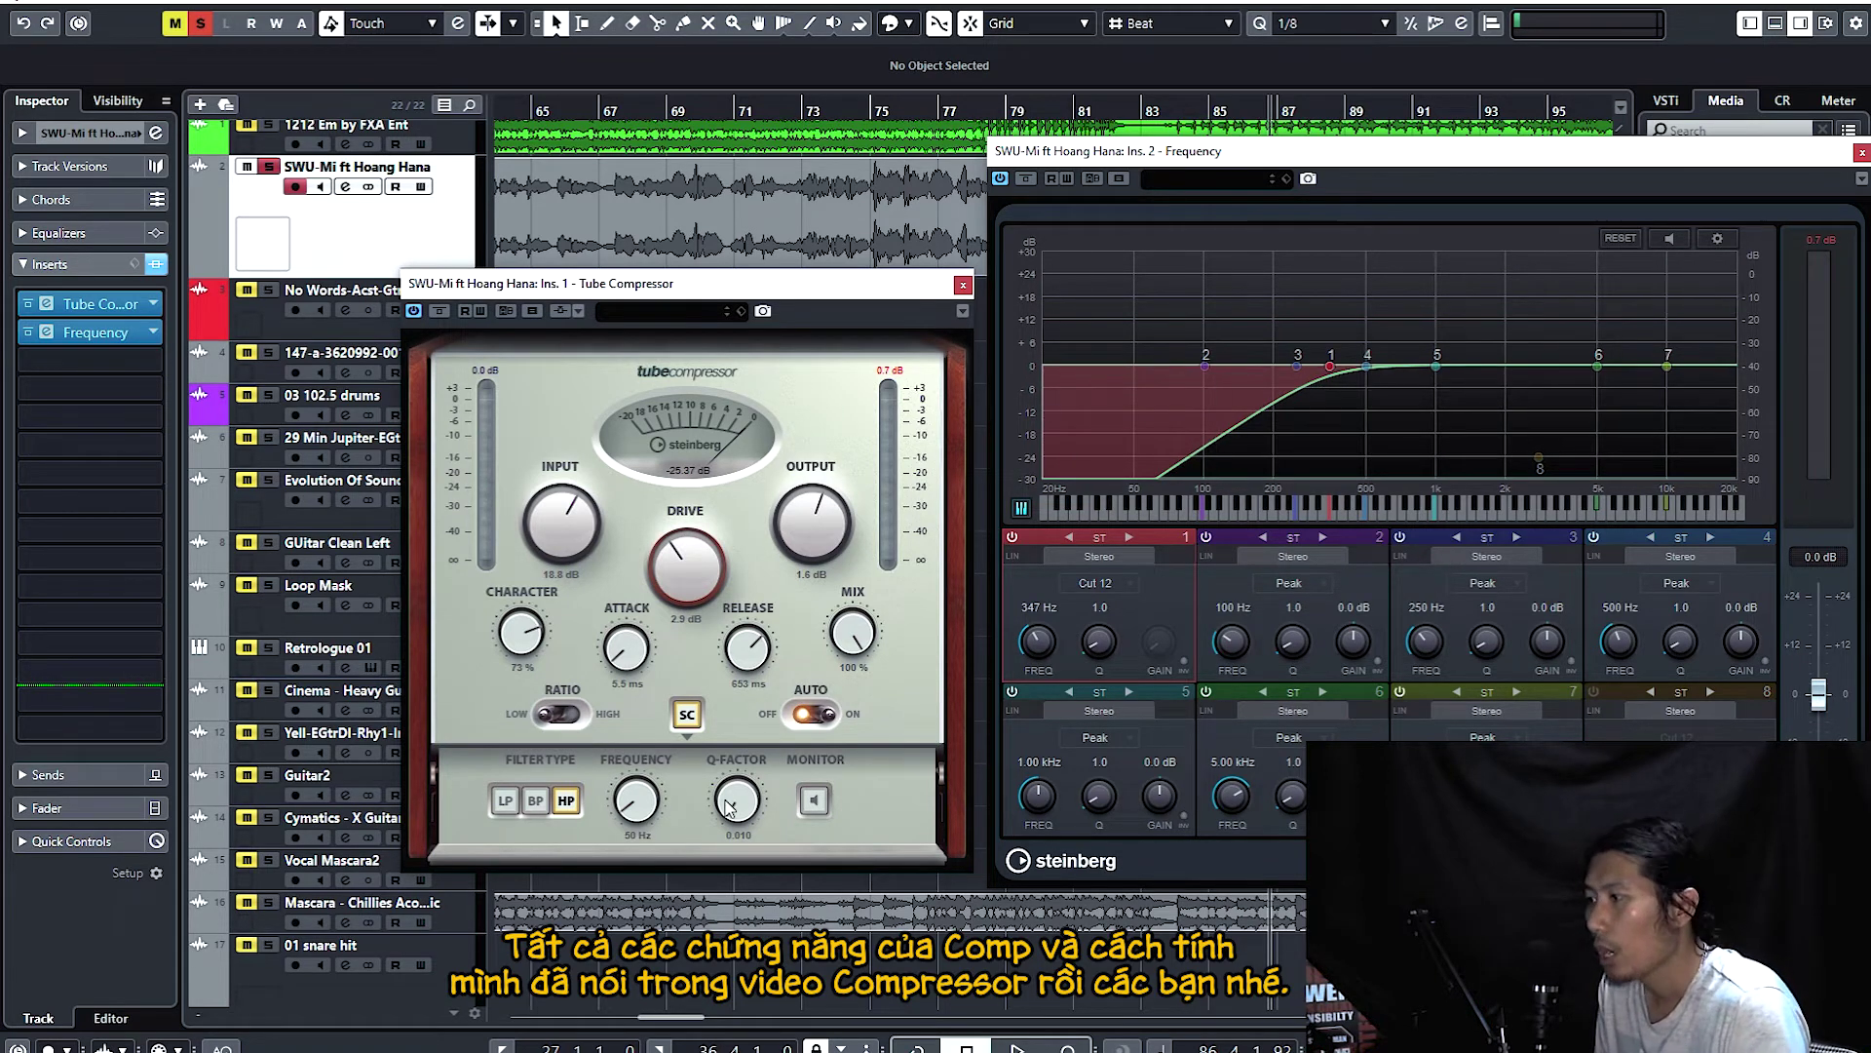
Set band 1 of the Frequency EQ to Low Shelf with a Q of 18.9, and switch the compressor's side-chain filter to low-pass
left_click_drag(1102, 650, 1114, 628)
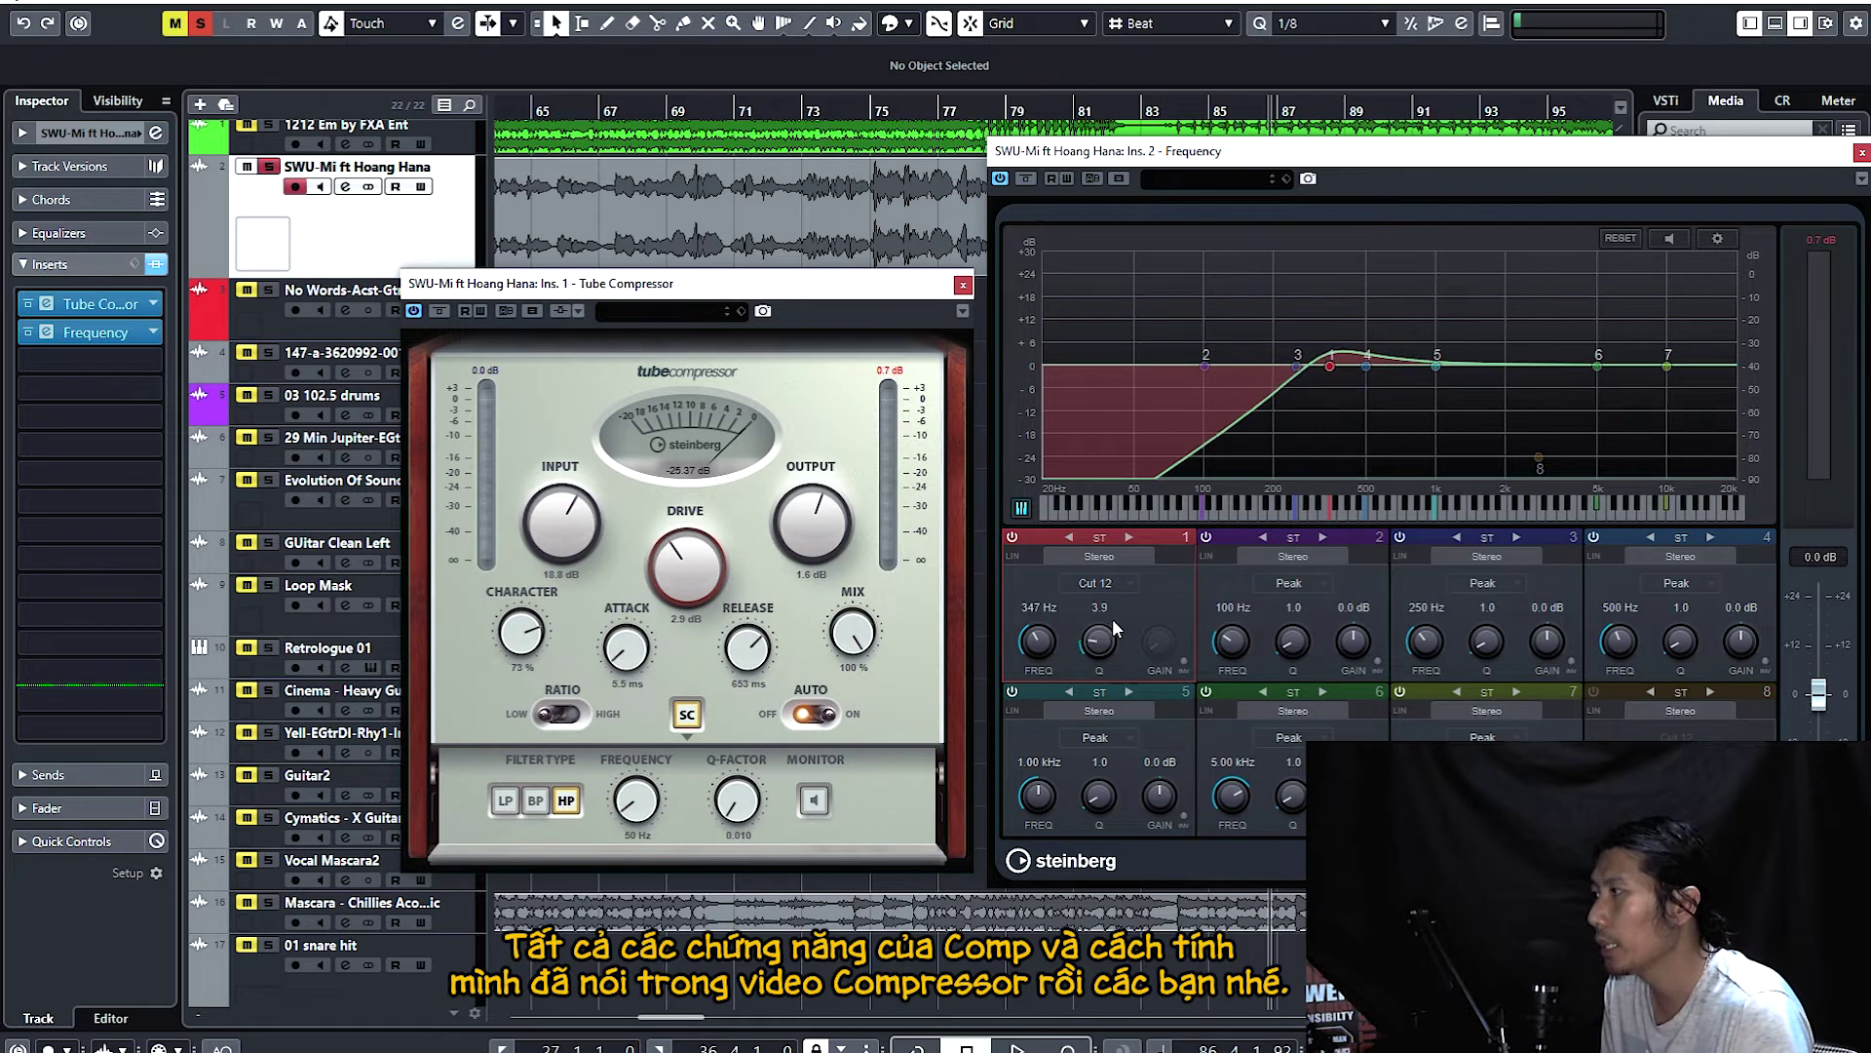
left_click_drag(1121, 645, 1109, 725)
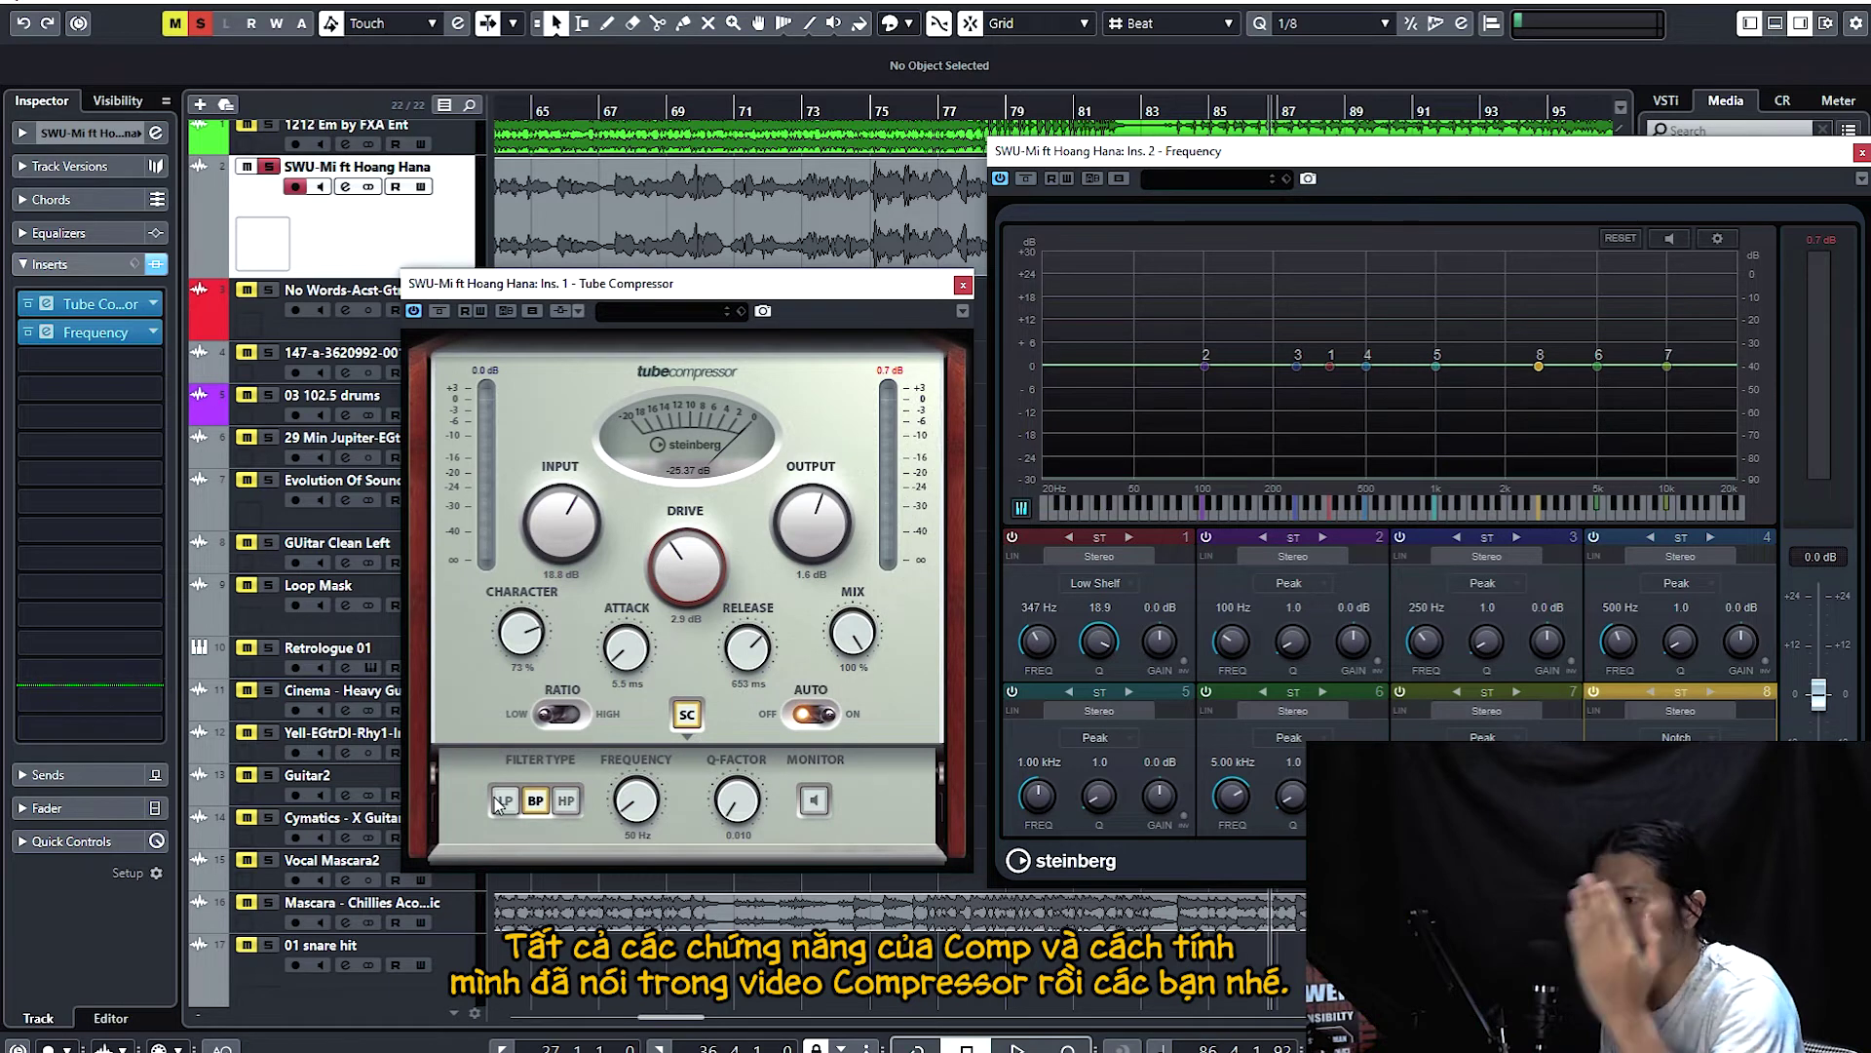
left_click(502, 802)
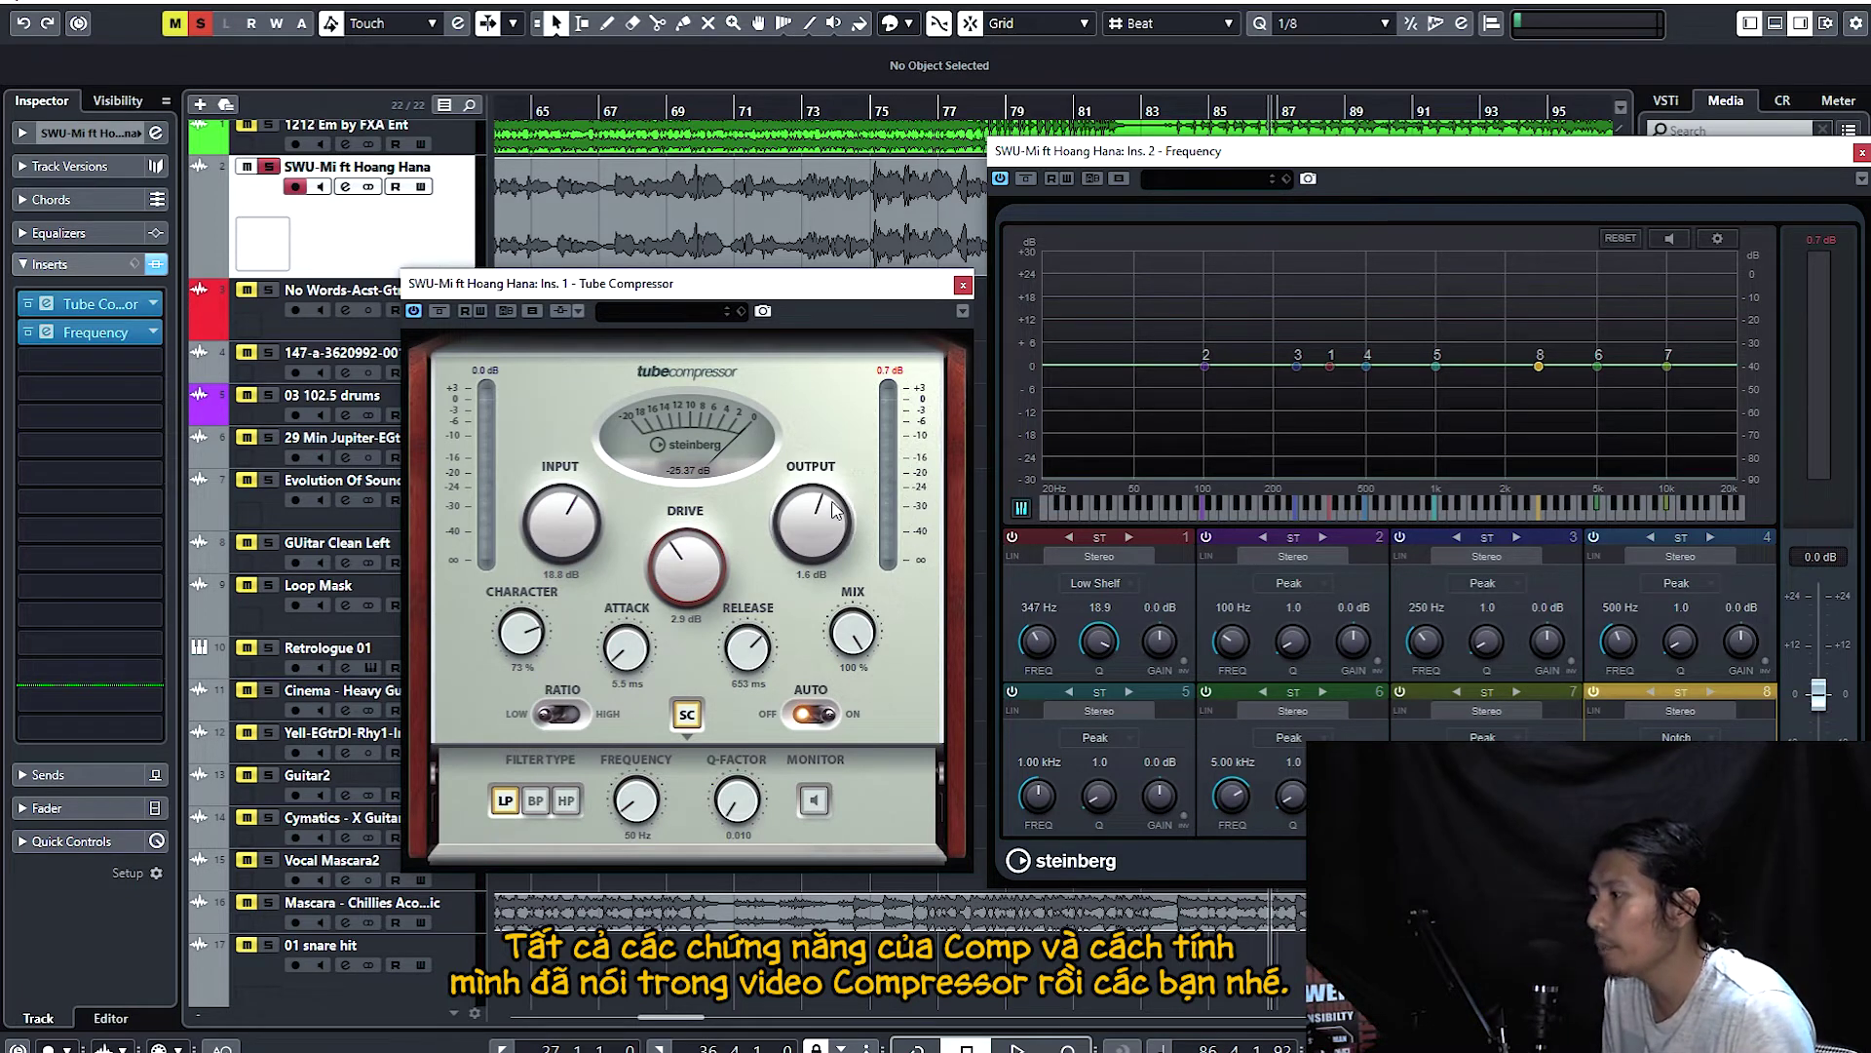
Audition the vocal with the Tube Compressor bypassed, and re-engage the compressor during playback
left_click(444, 312)
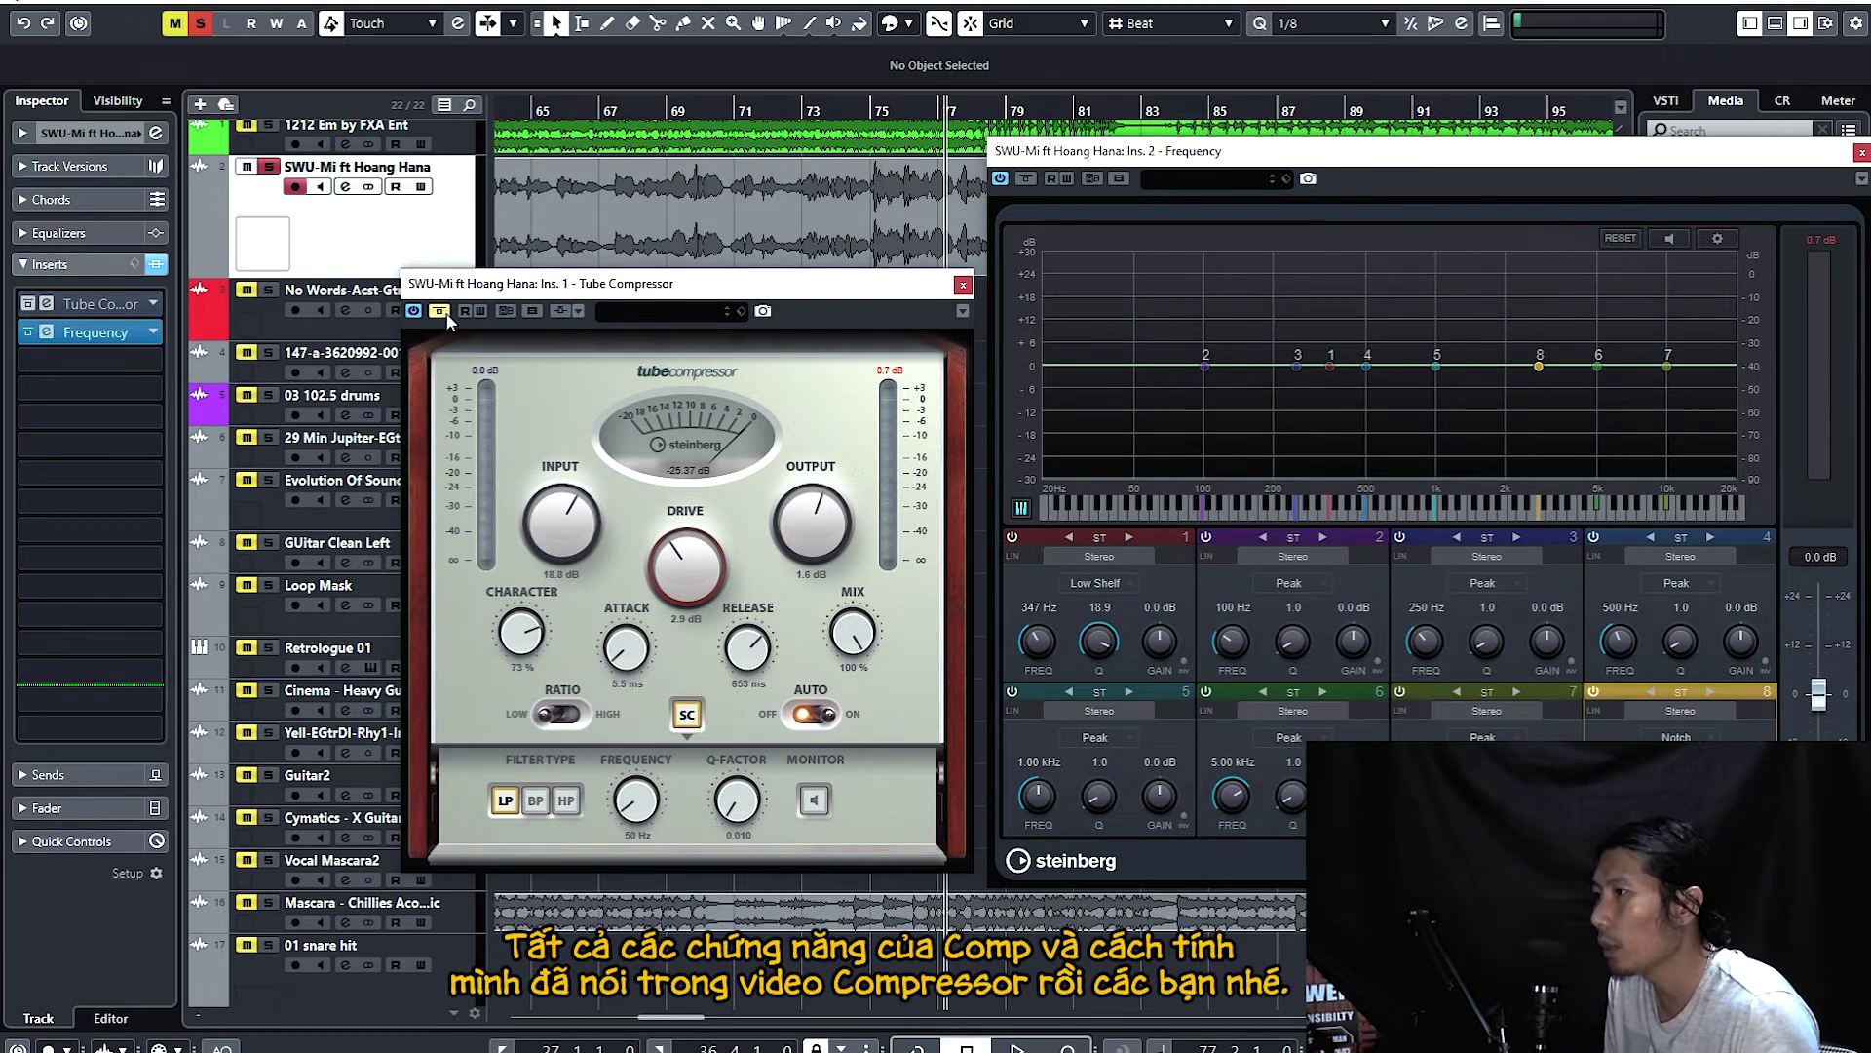
key("space")
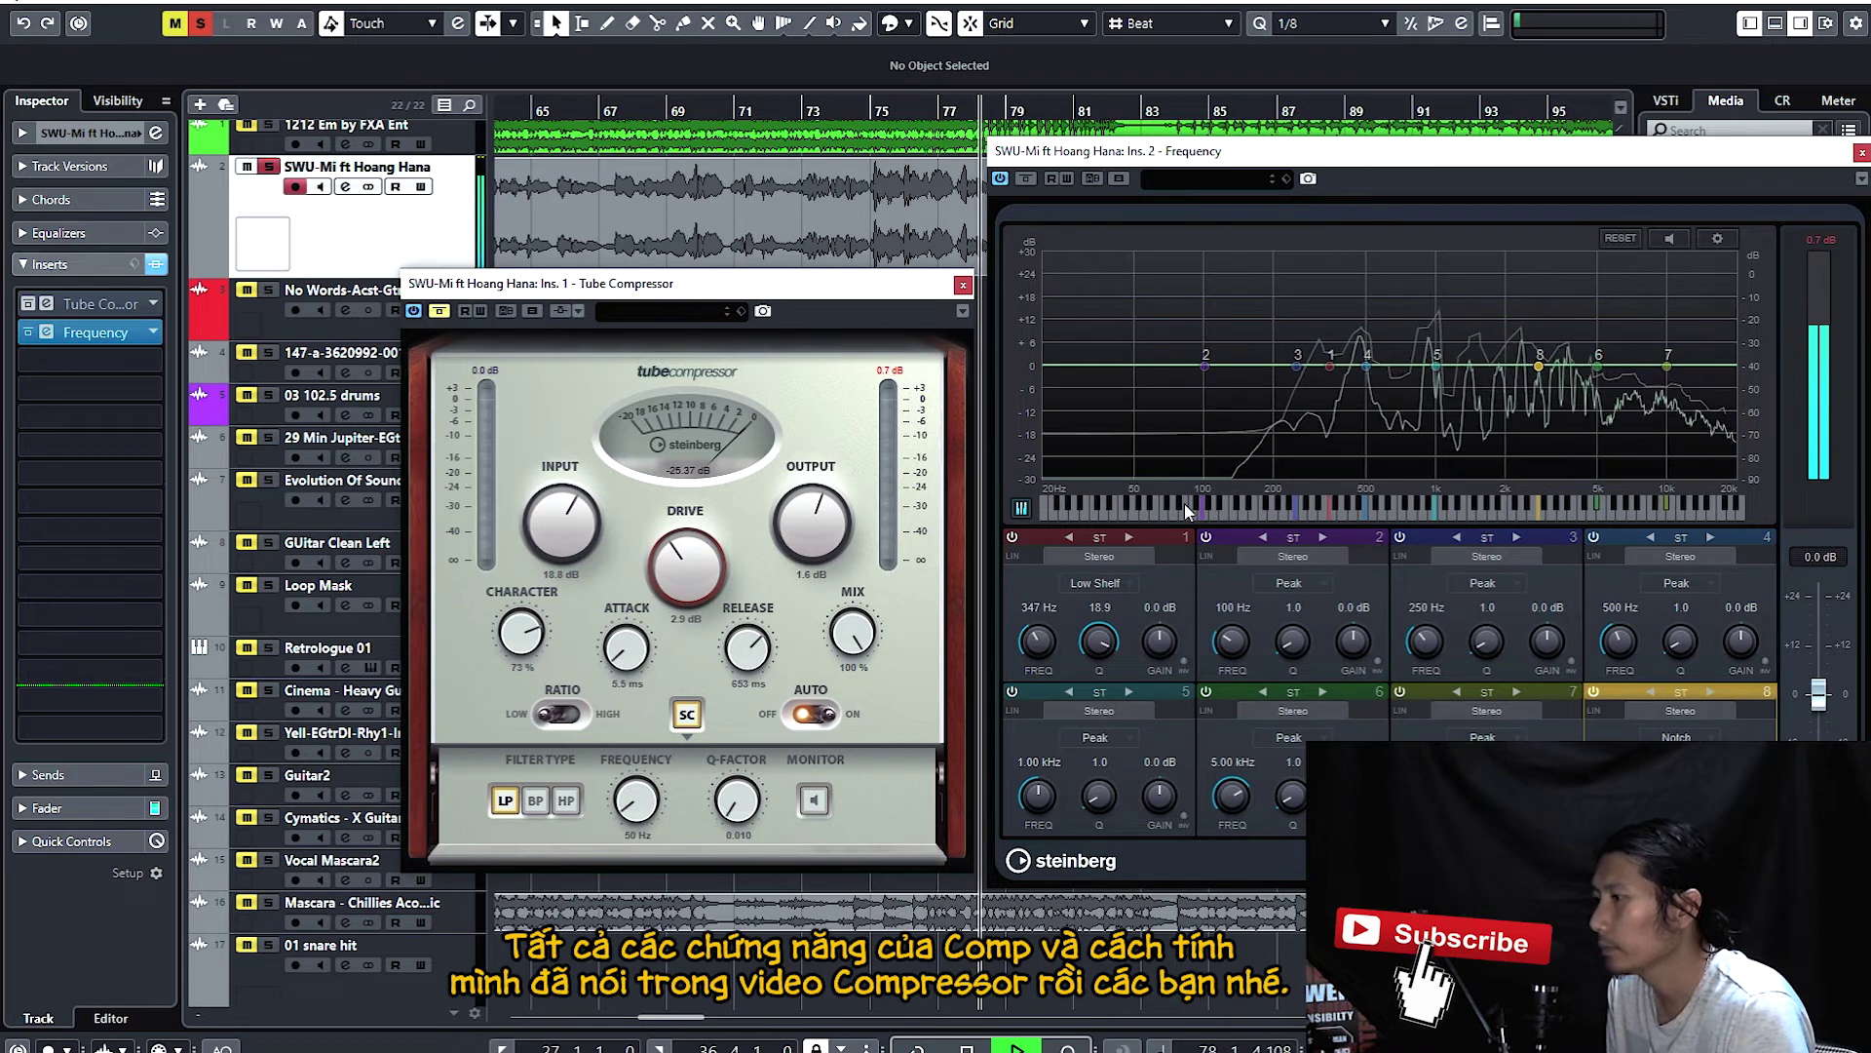
left_click(440, 312)
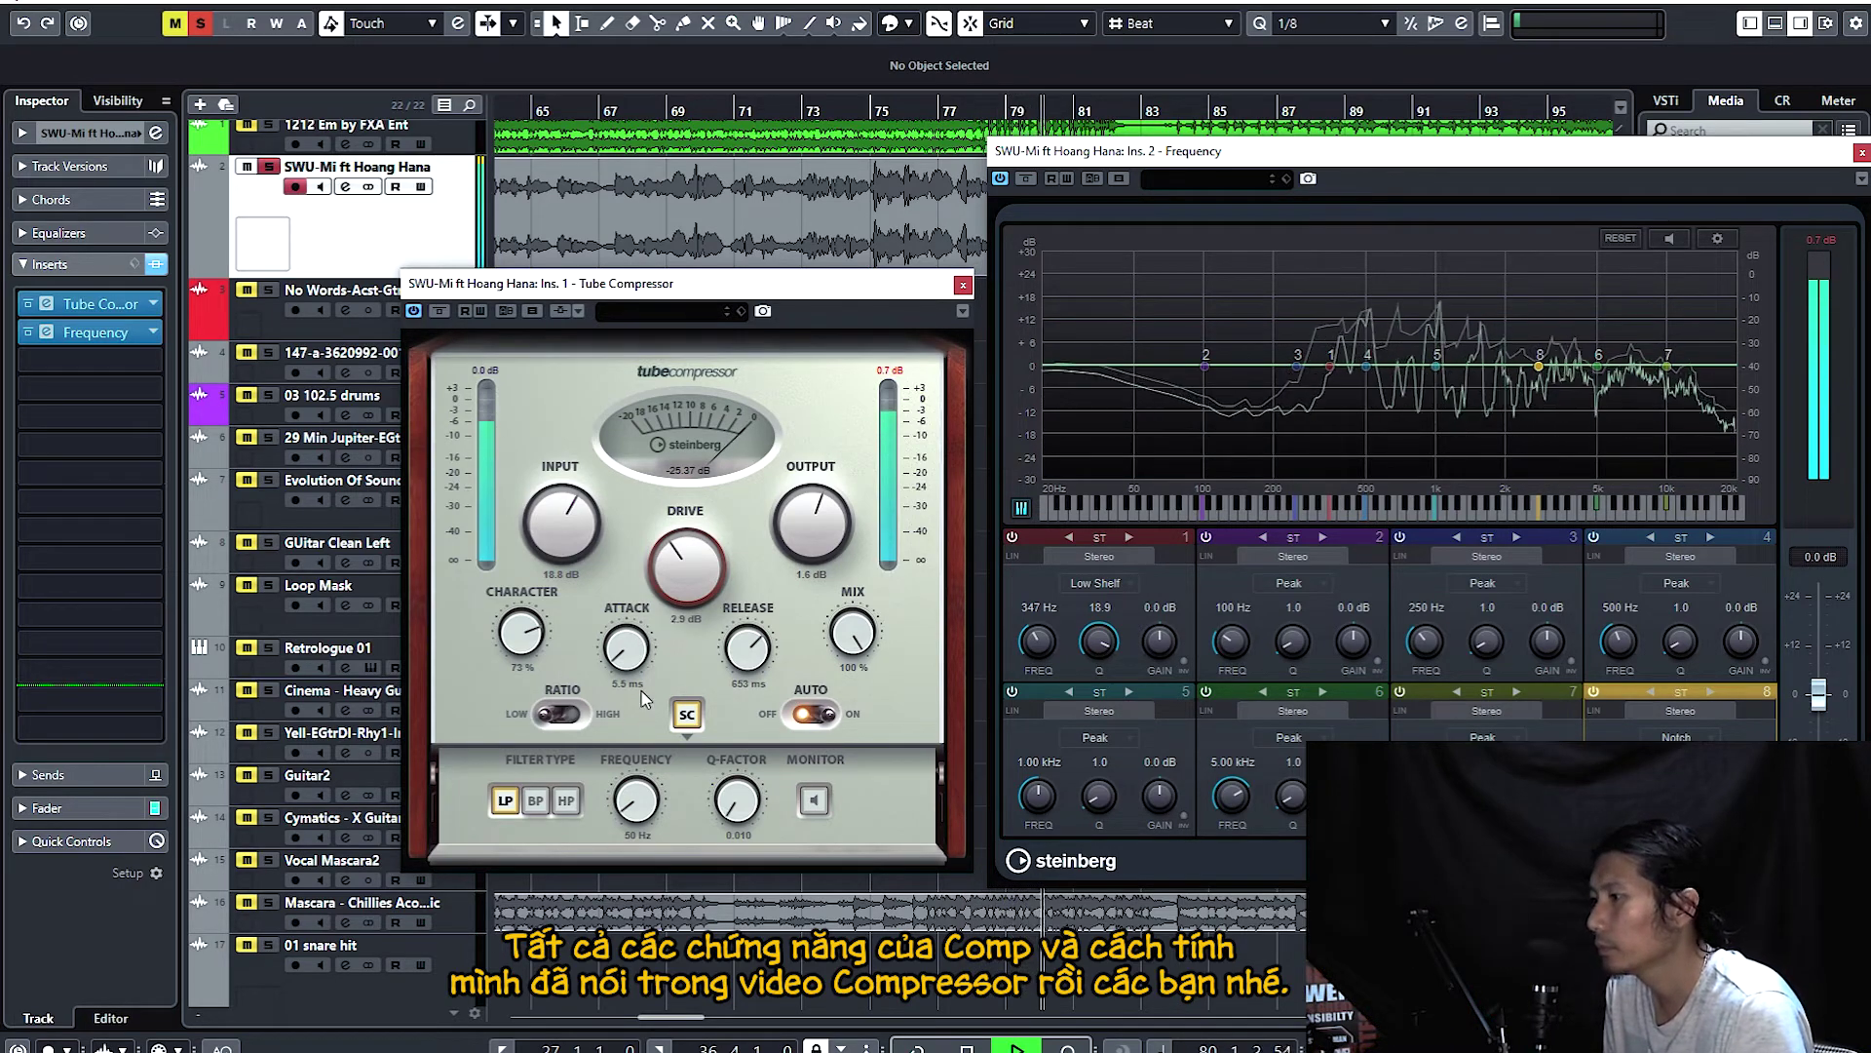
Raise the side-chain filter frequency to 20000 Hz, switch to high-pass, and sweep it down to 50 Hz and up to 175 Hz during playback
left_click_drag(644, 801, 697, 668)
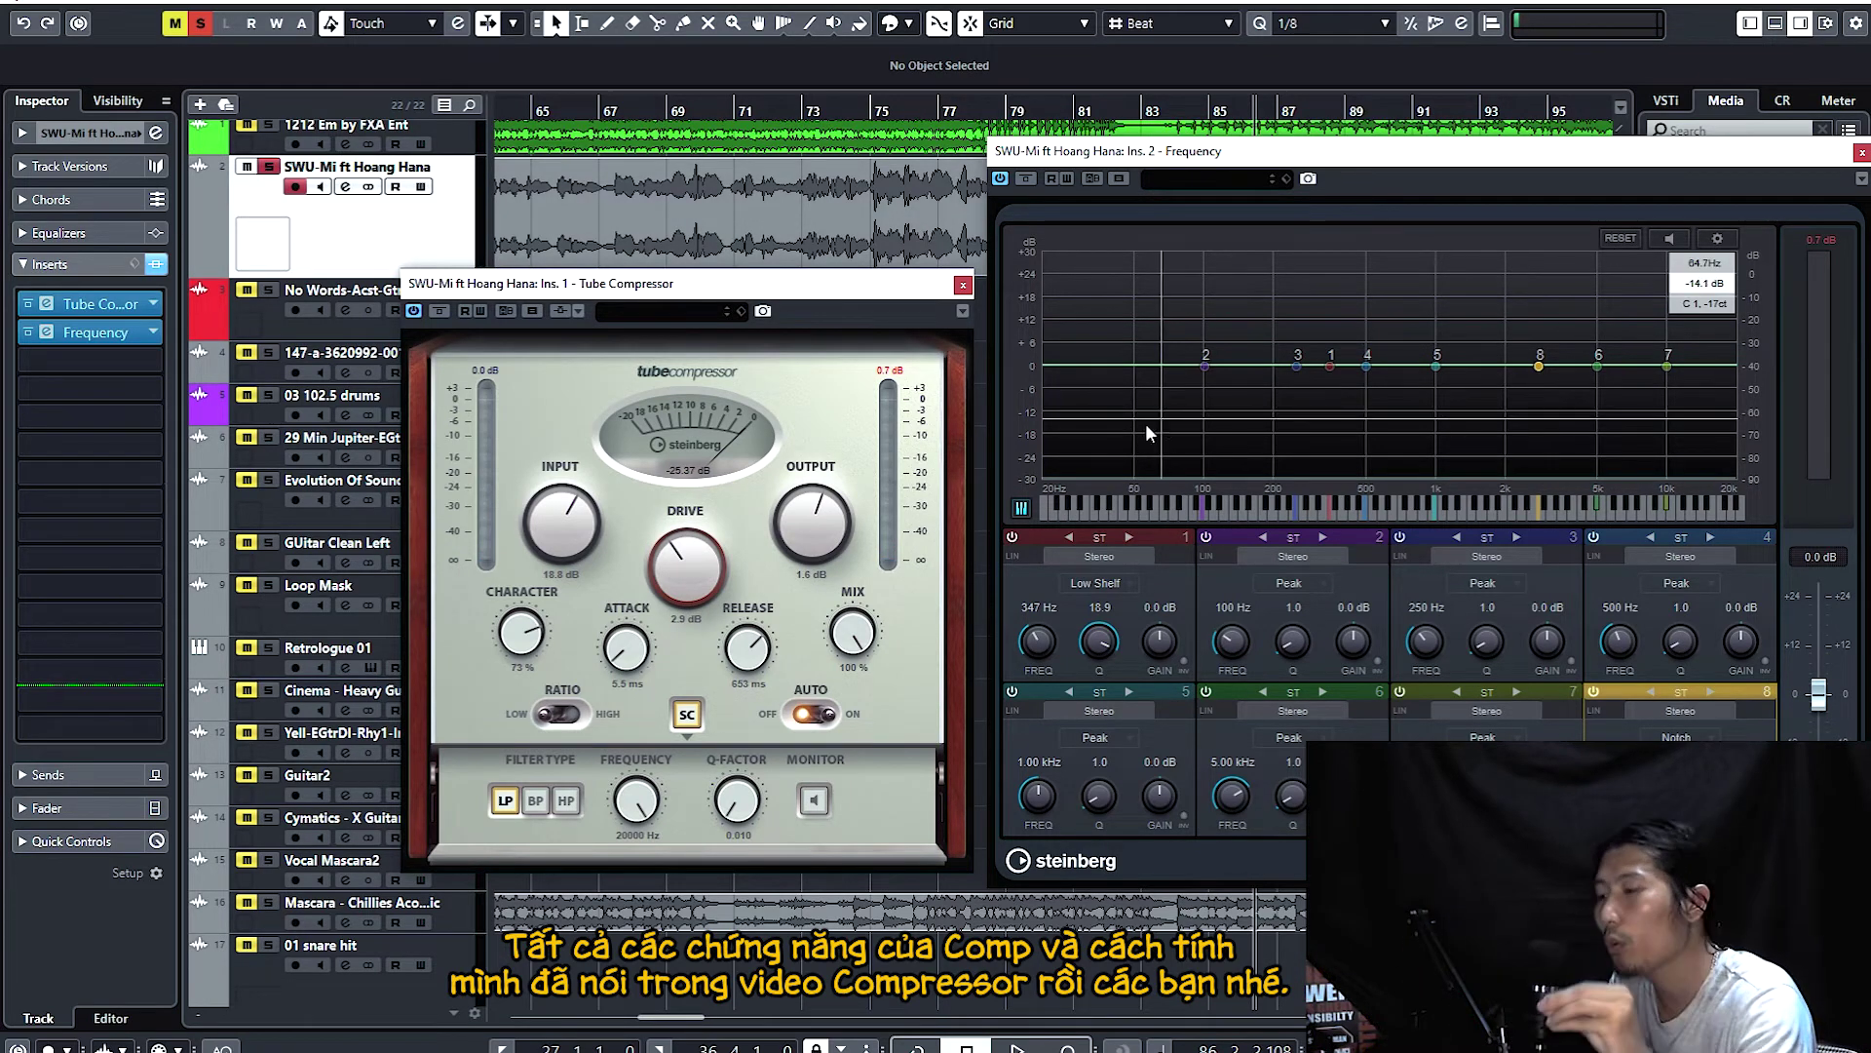
left_click(566, 801)
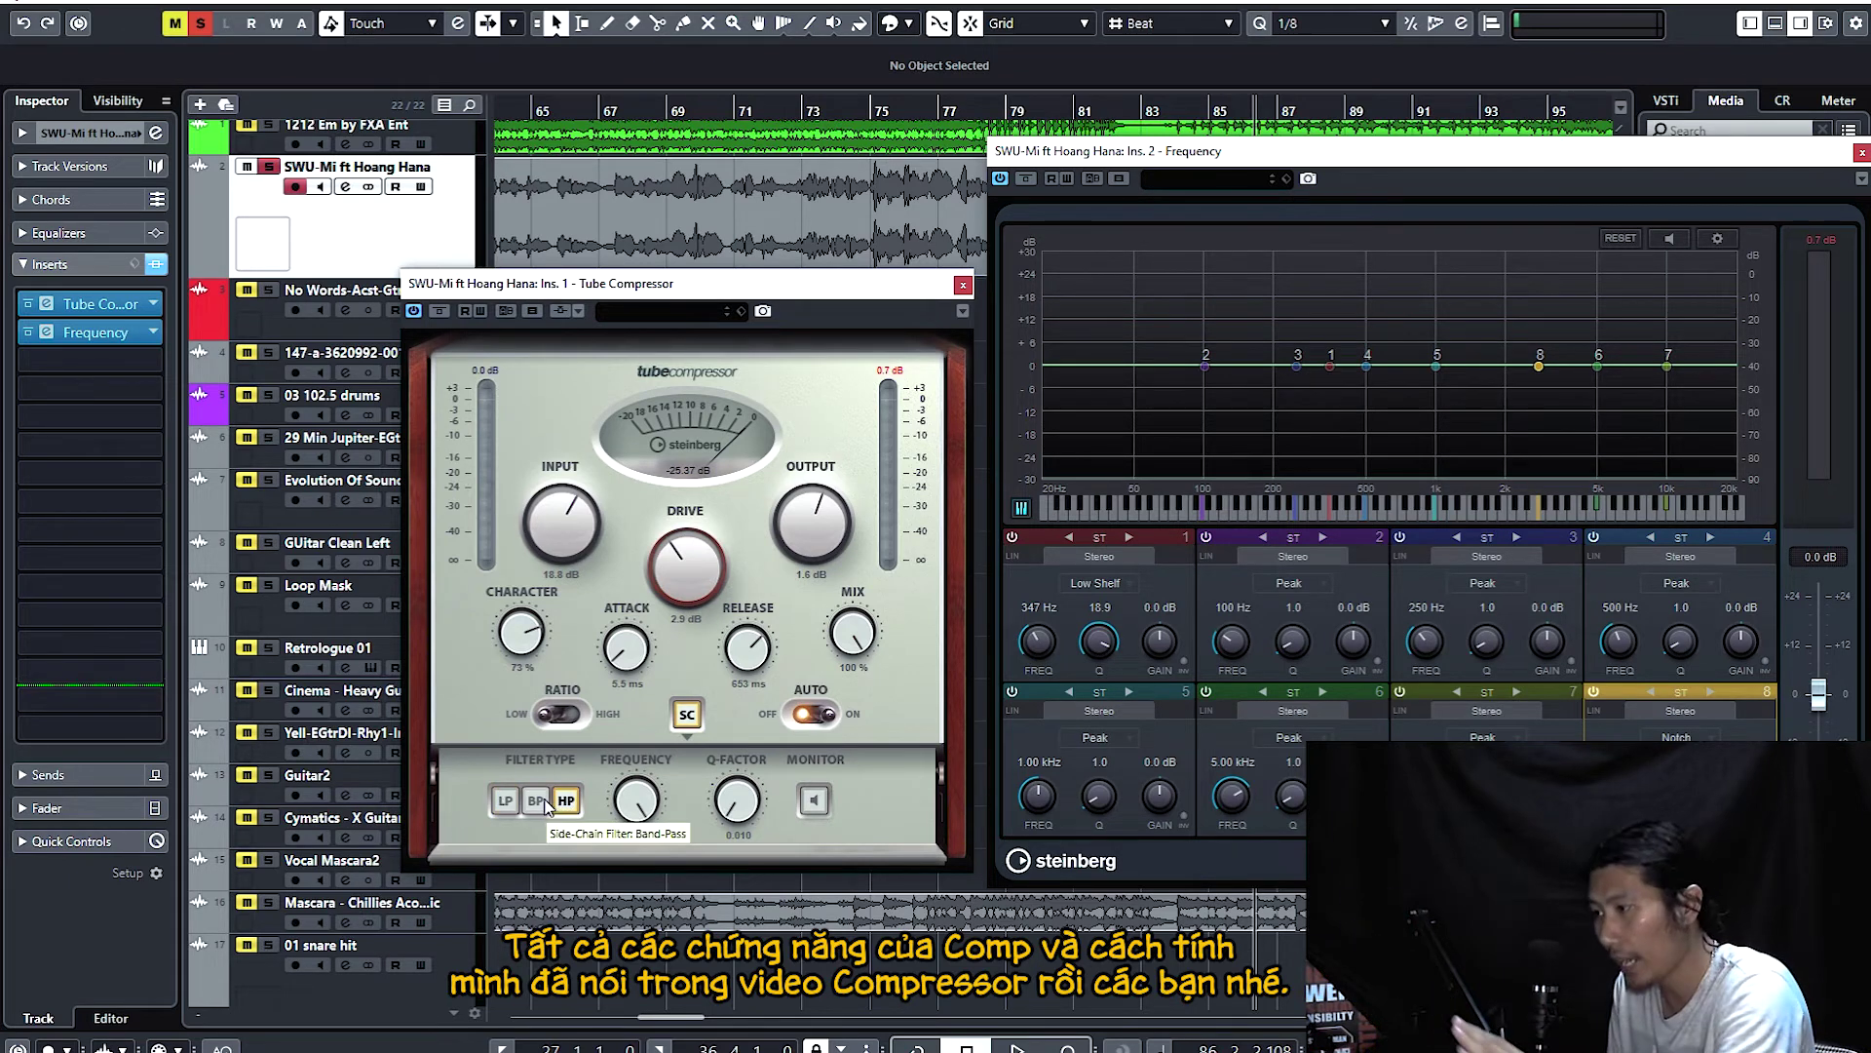
left_click(858, 111)
key("space")
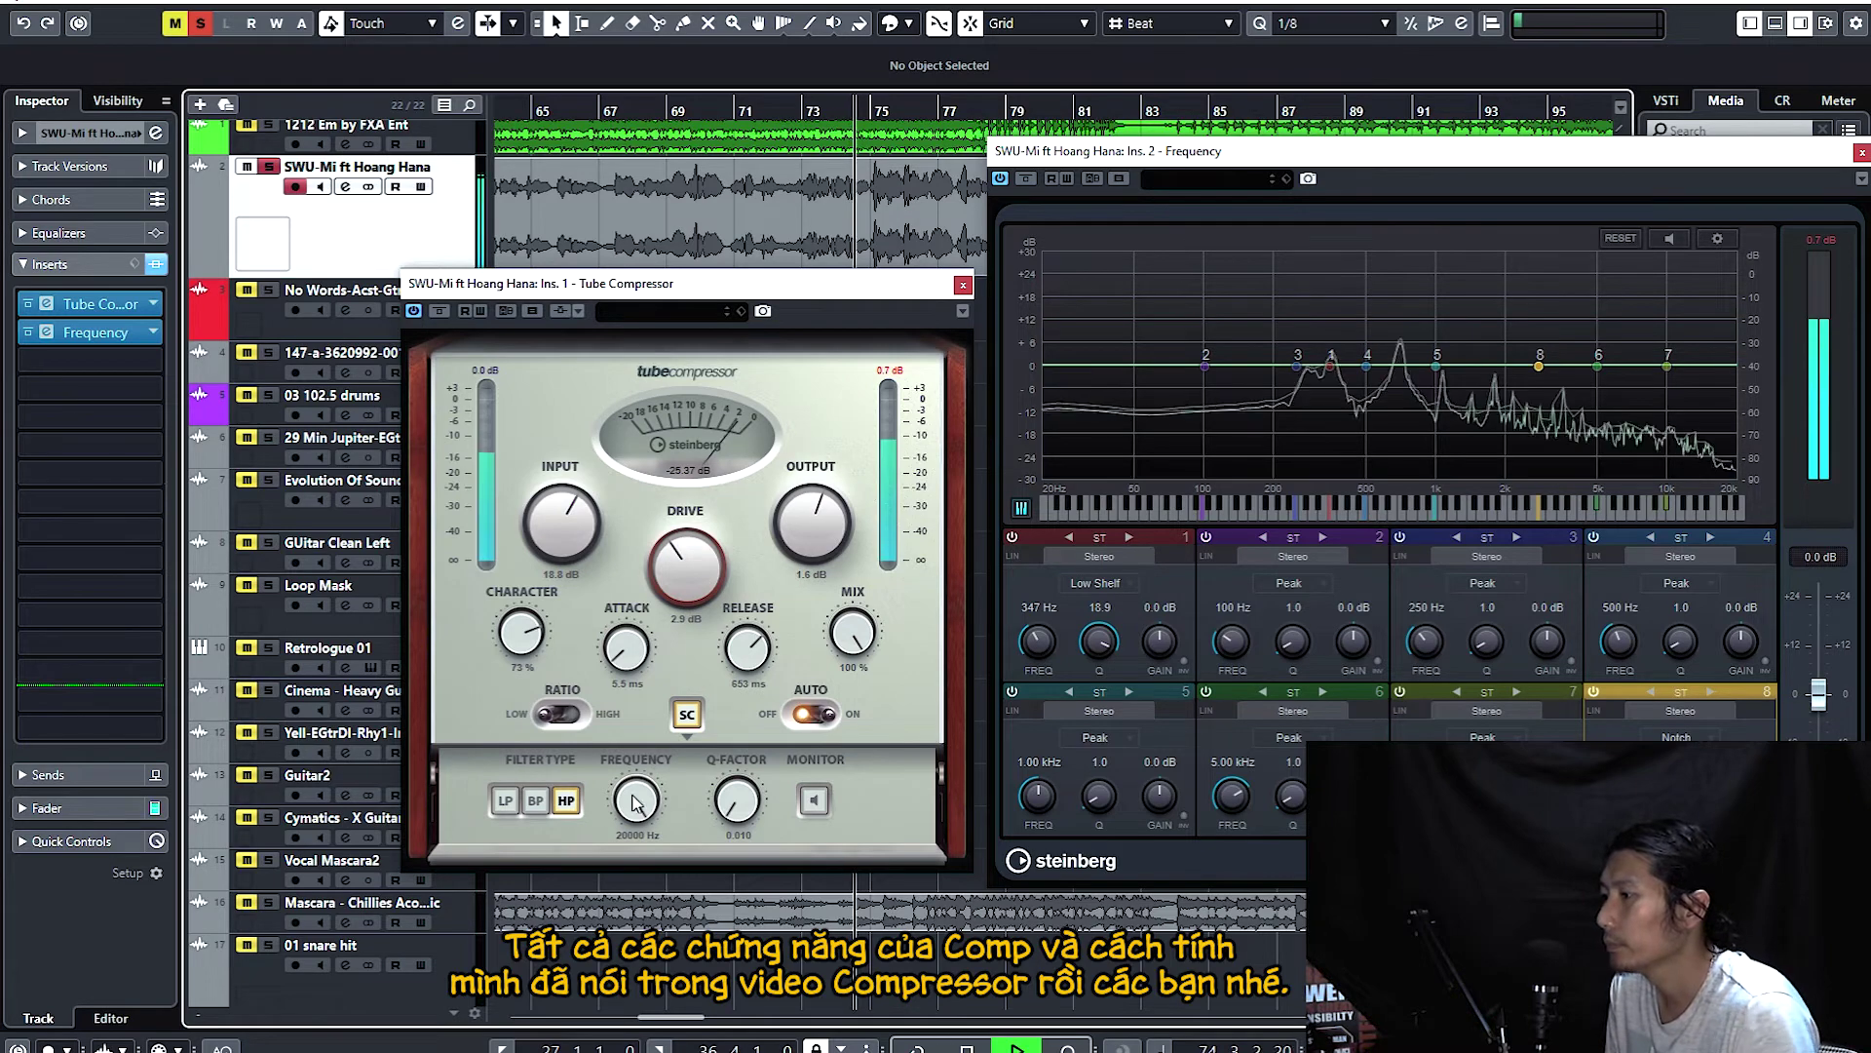
left_click_drag(651, 799, 668, 1002)
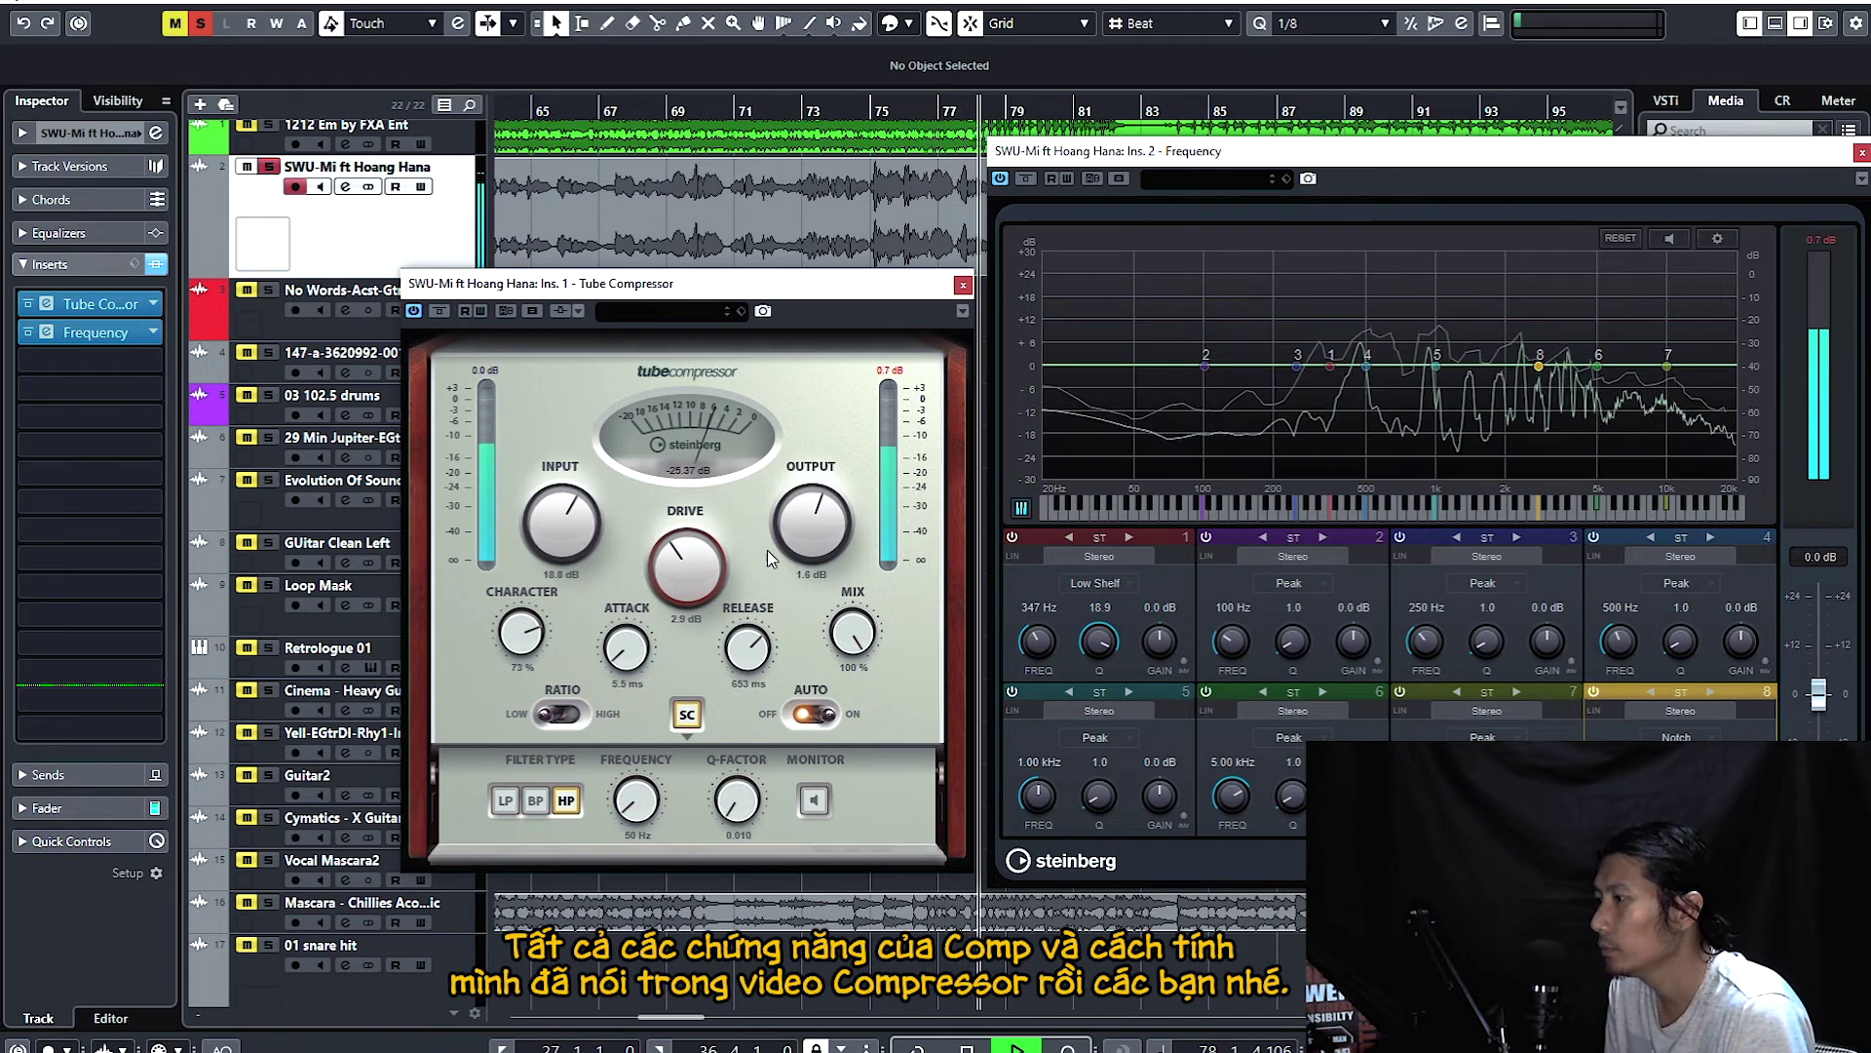
left_click_drag(650, 817, 671, 749)
mouse_move(747, 813)
left_mouse_down()
mouse_move(752, 739)
mouse_move(750, 817)
left_mouse_up()
key("space")
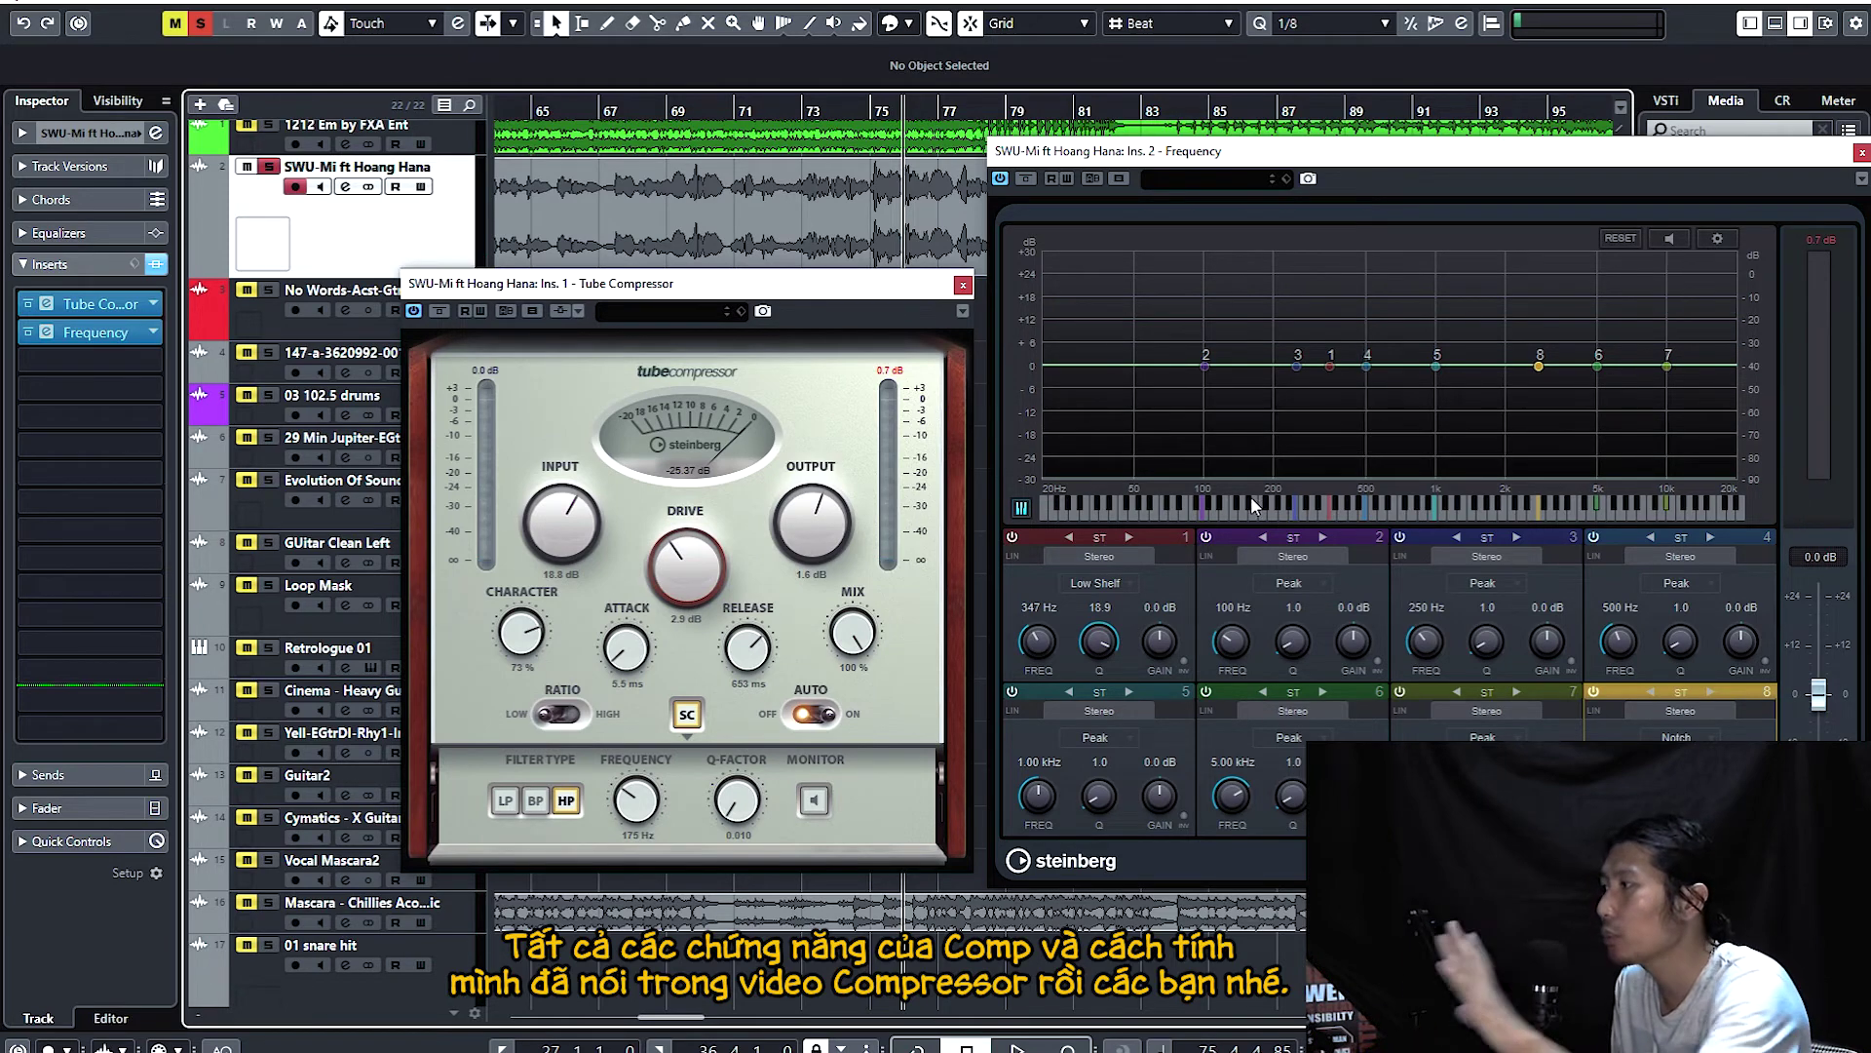
Audition the band-pass side-chain filter, set Input to 24.6 dB and Q-Factor to 1.059, and return the filter to low-pass
left_click(535, 801)
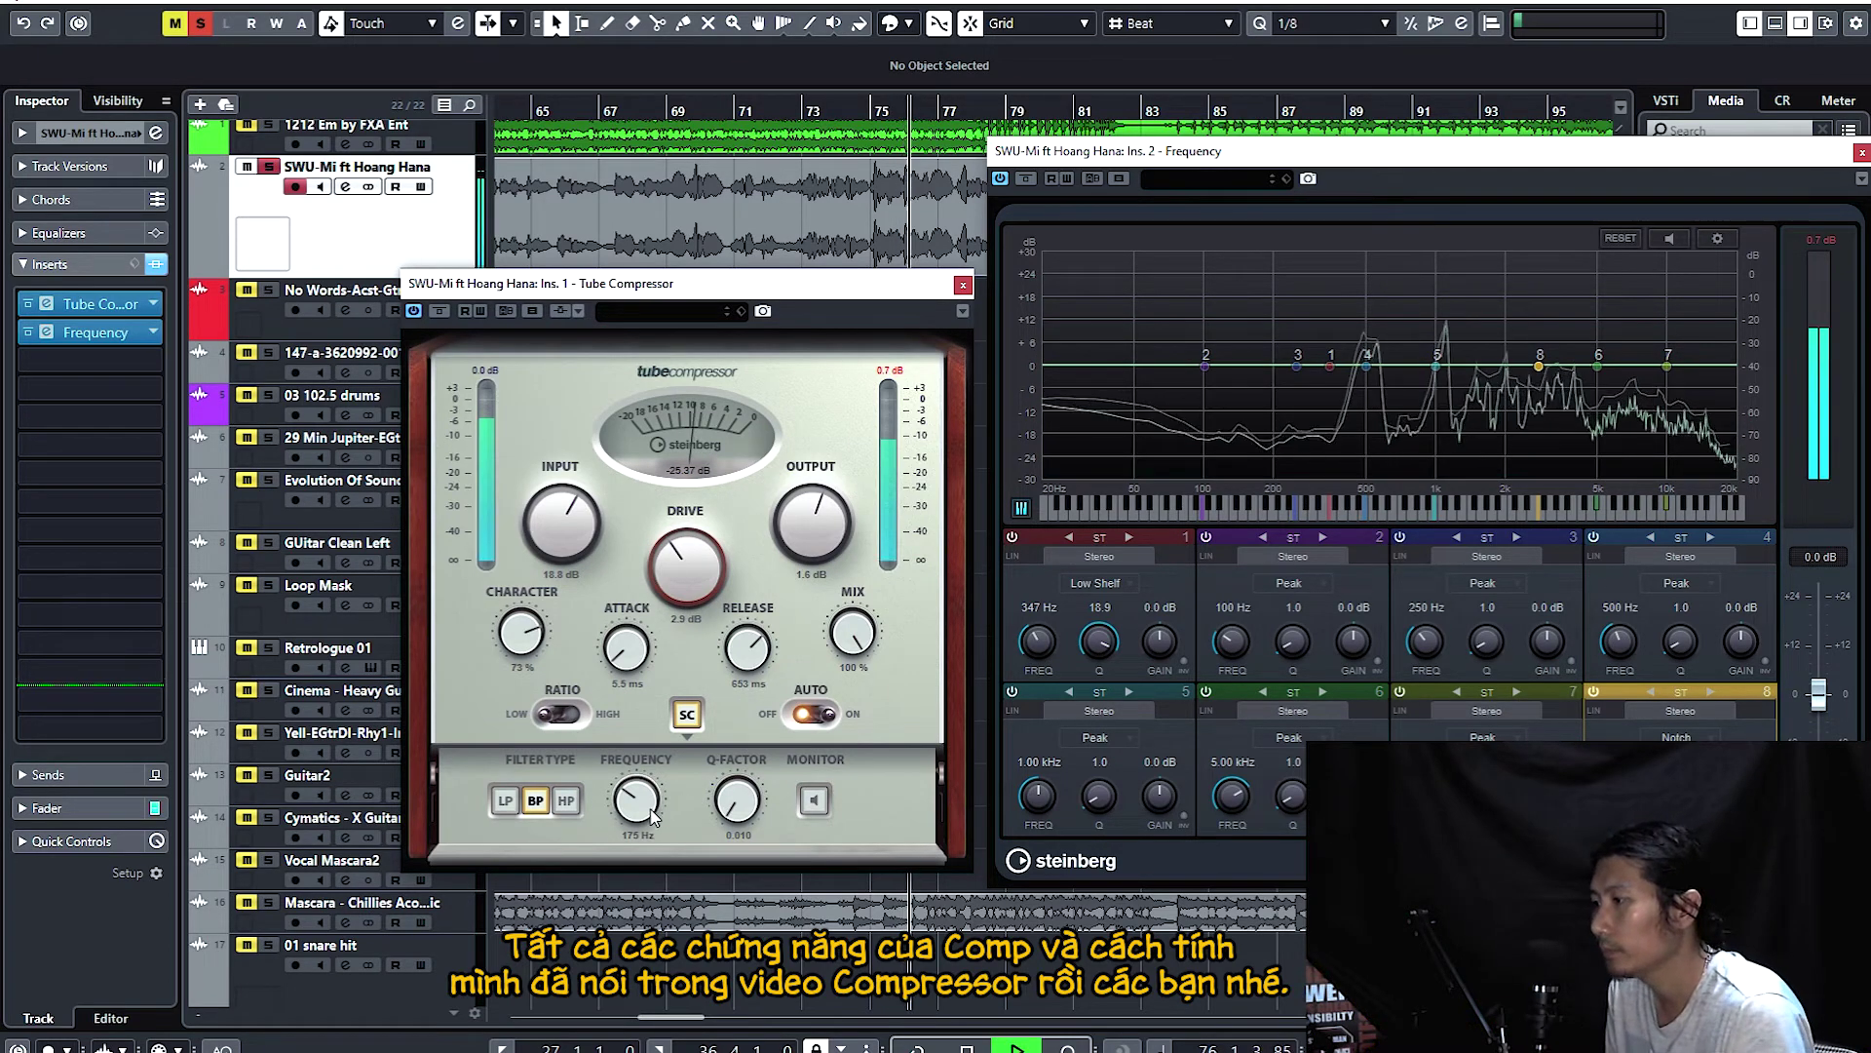
mouse_move(733, 814)
left_mouse_down()
mouse_move(781, 725)
mouse_move(745, 805)
left_mouse_up()
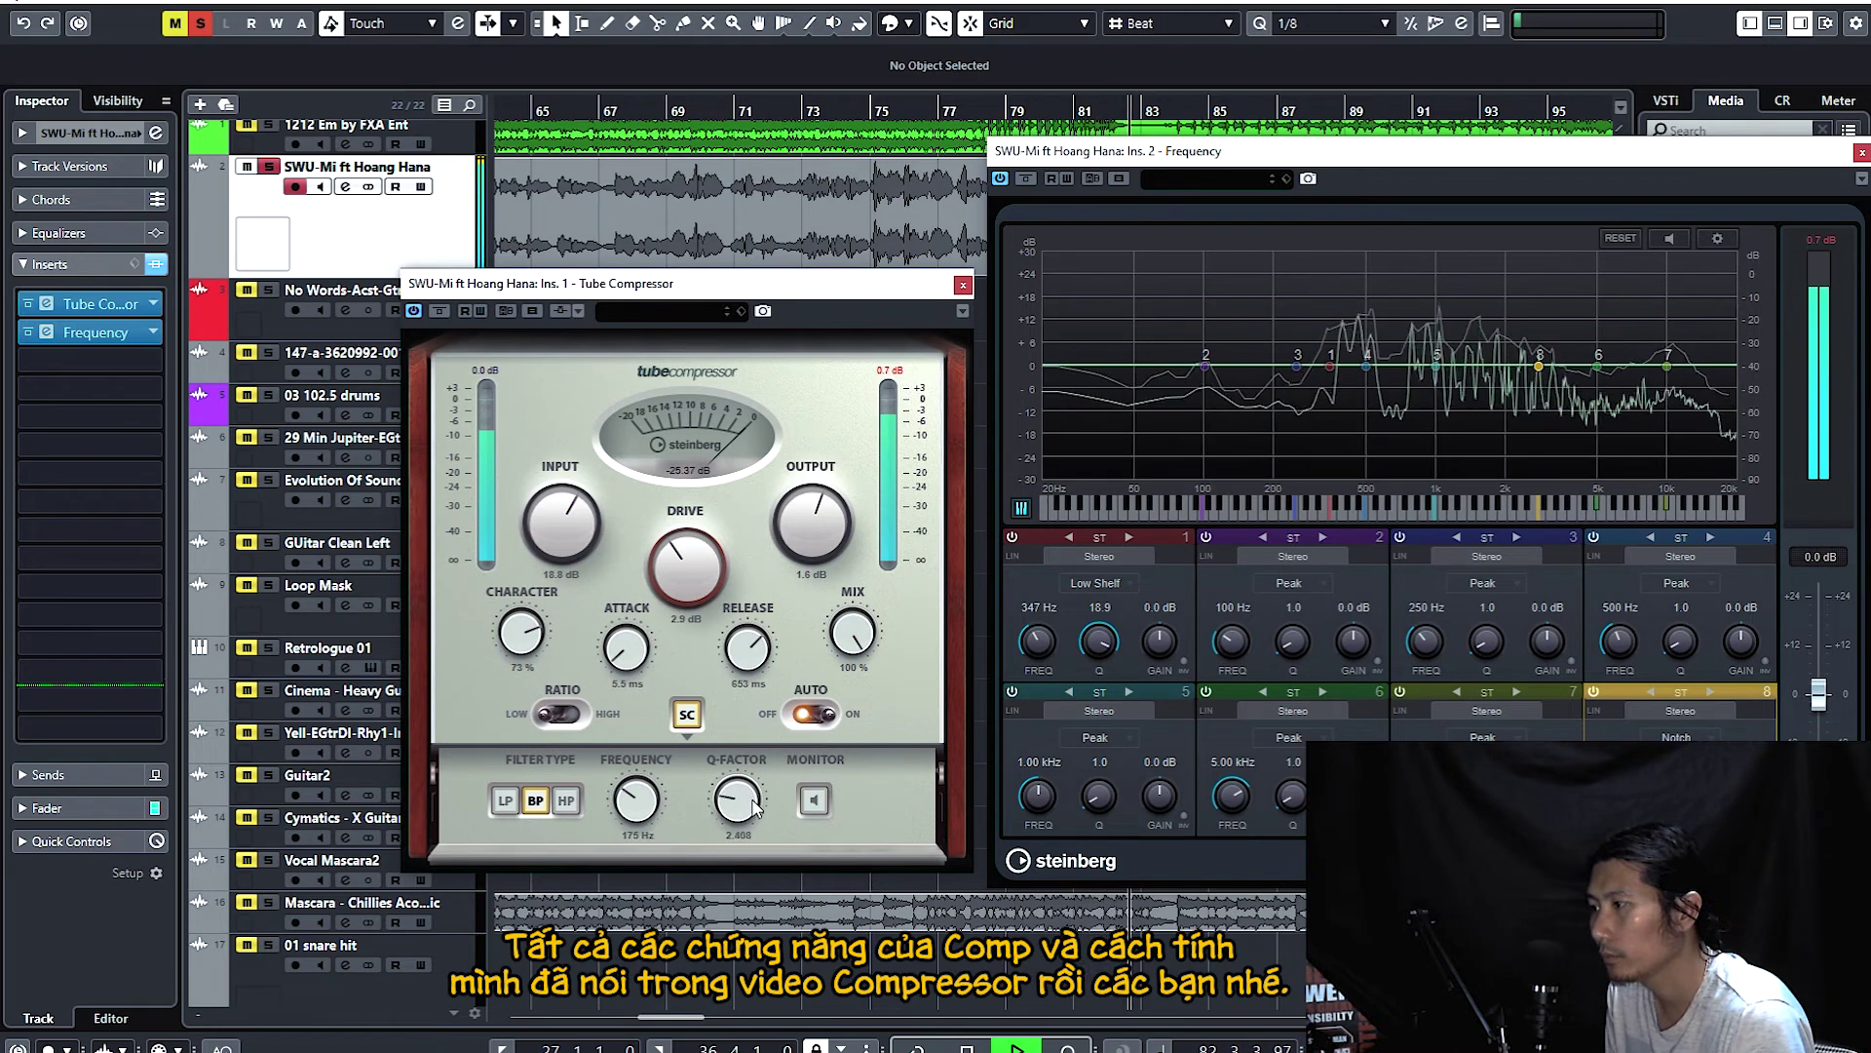
left_click_drag(573, 531, 584, 507)
mouse_move(745, 803)
left_mouse_down()
mouse_move(768, 749)
mouse_move(725, 805)
left_mouse_up()
left_click(565, 800)
key("space")
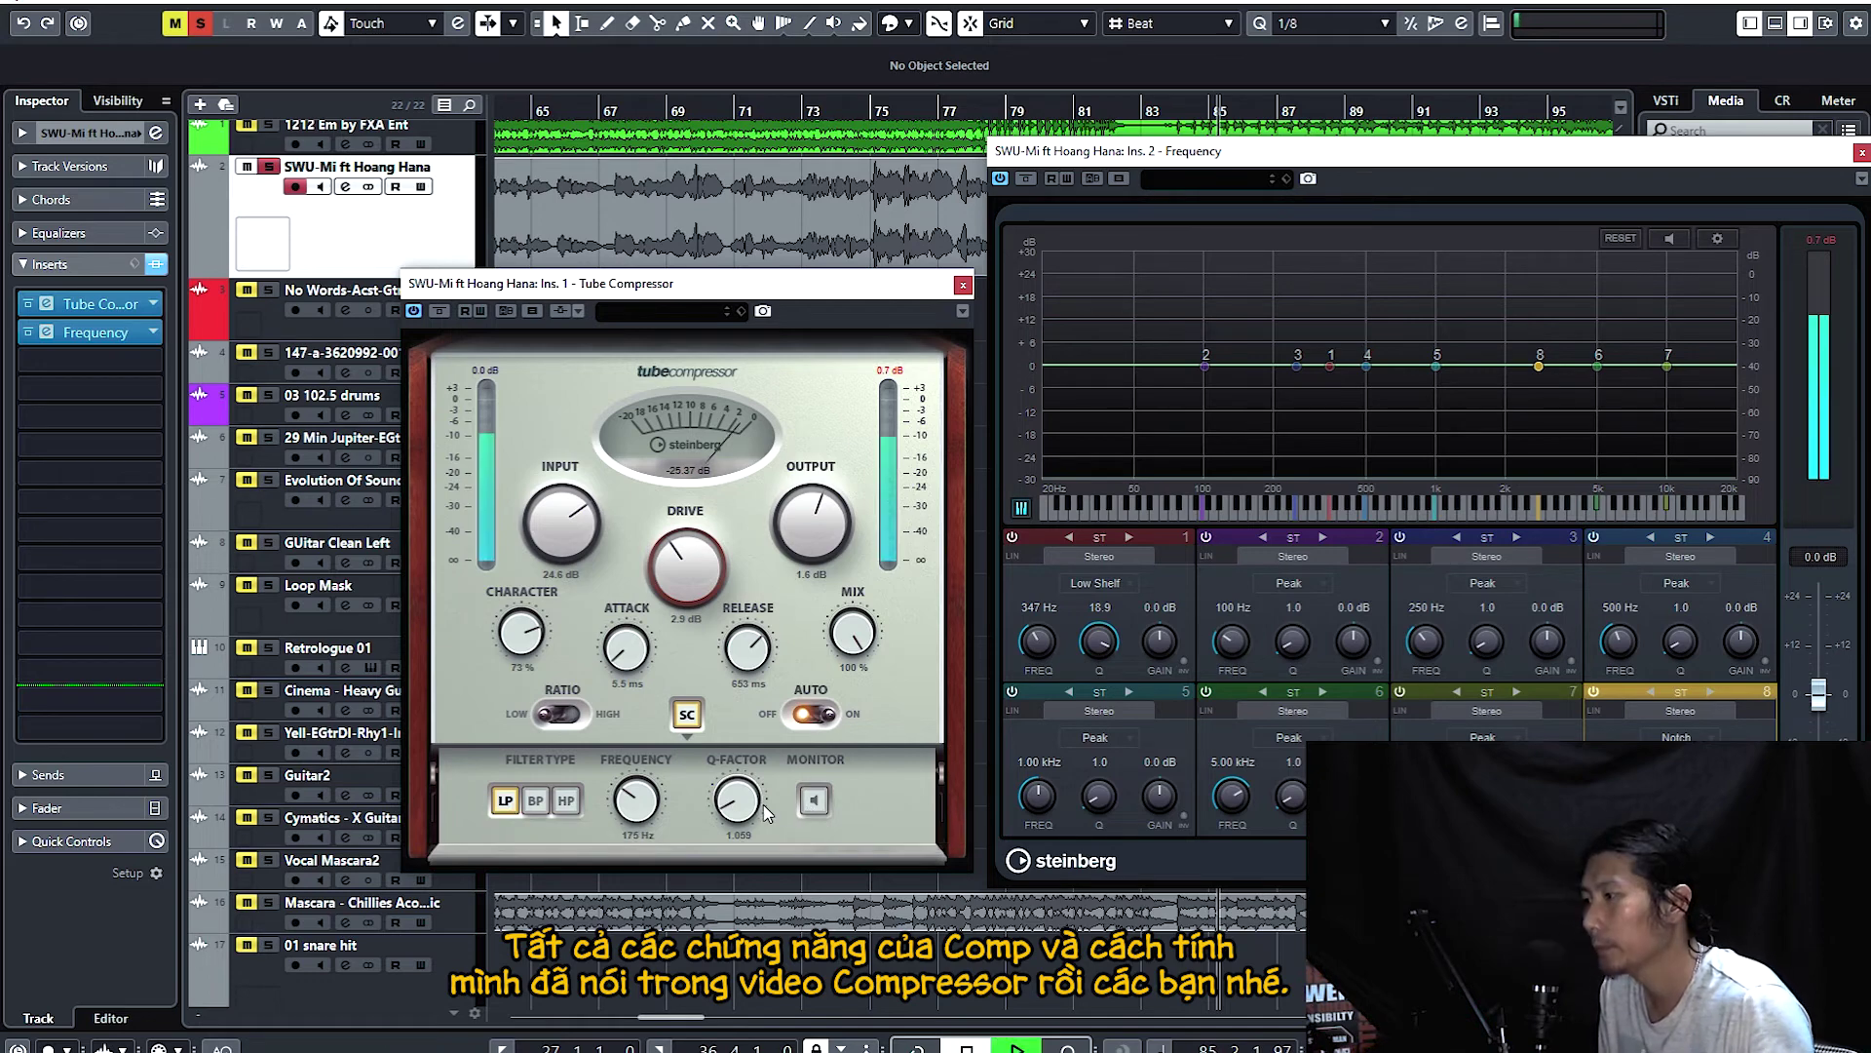
Turn on side-chain monitoring and sweep the low-pass frequency up past 4 kHz and down to 50 Hz
left_click(812, 804)
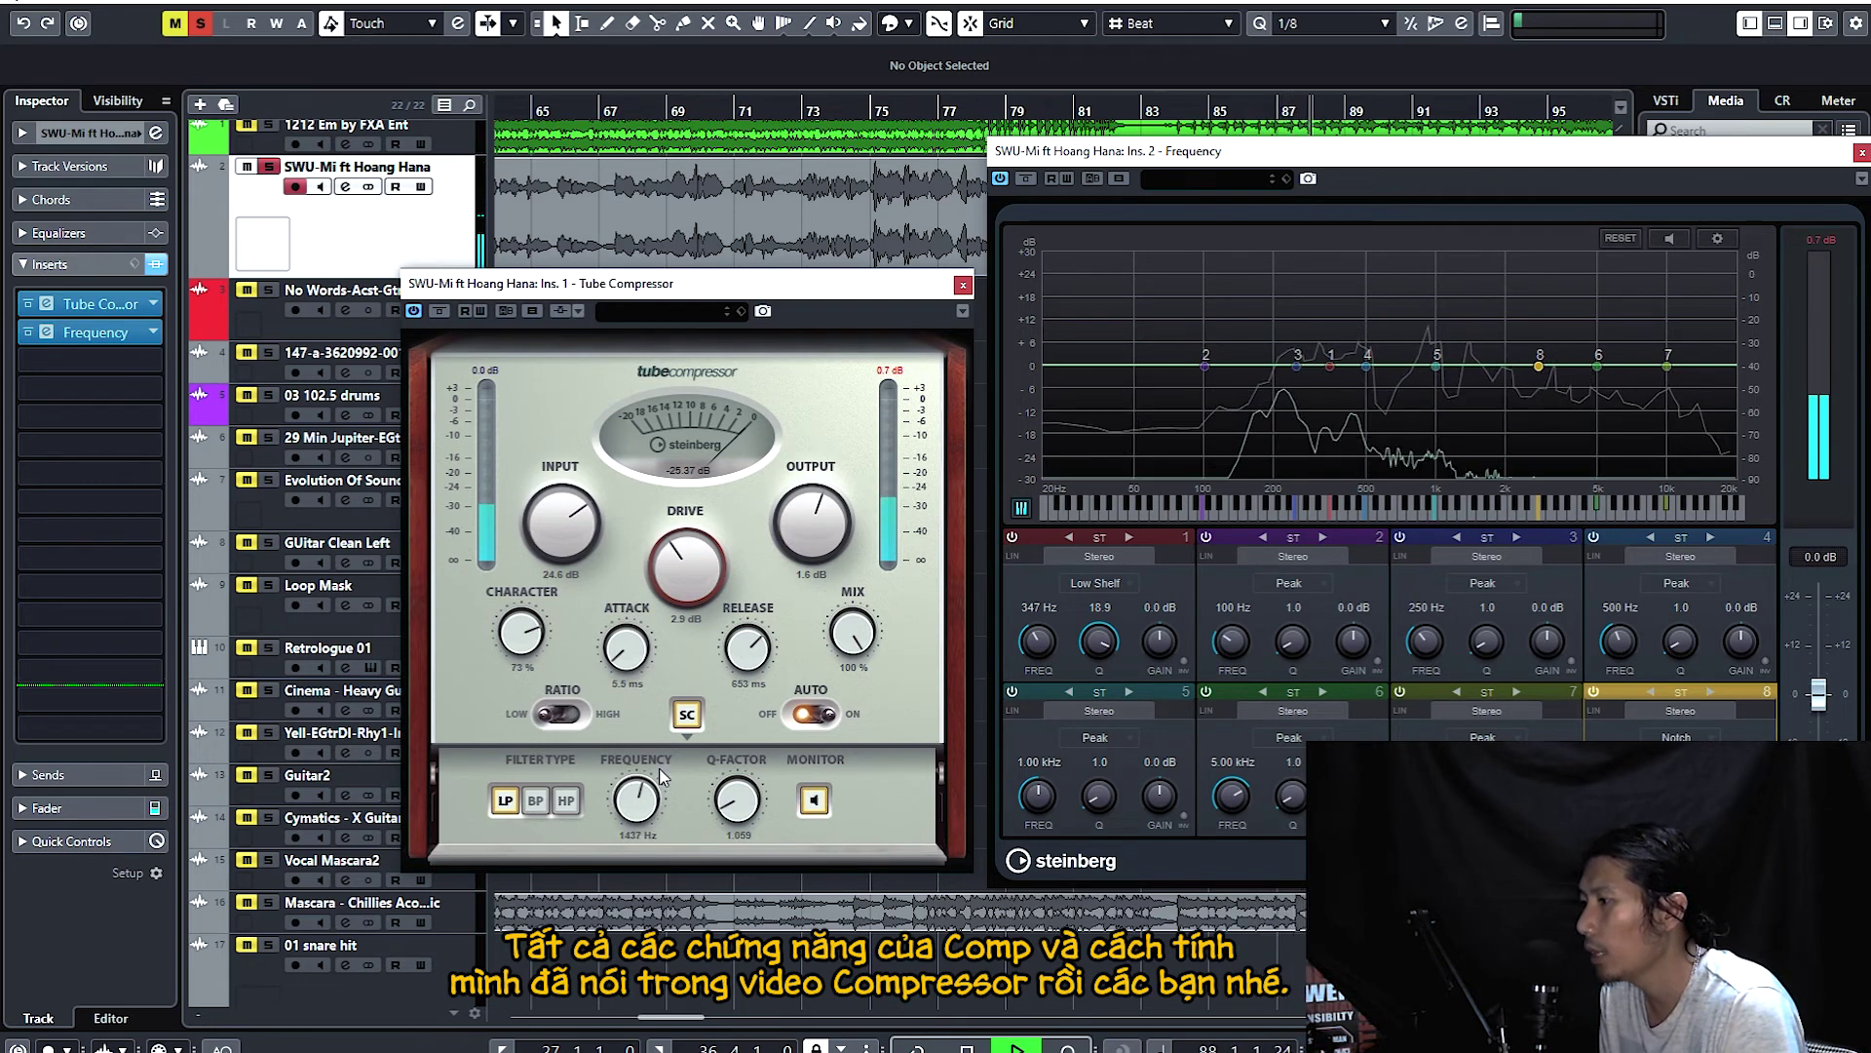
left_click_drag(668, 758, 671, 759)
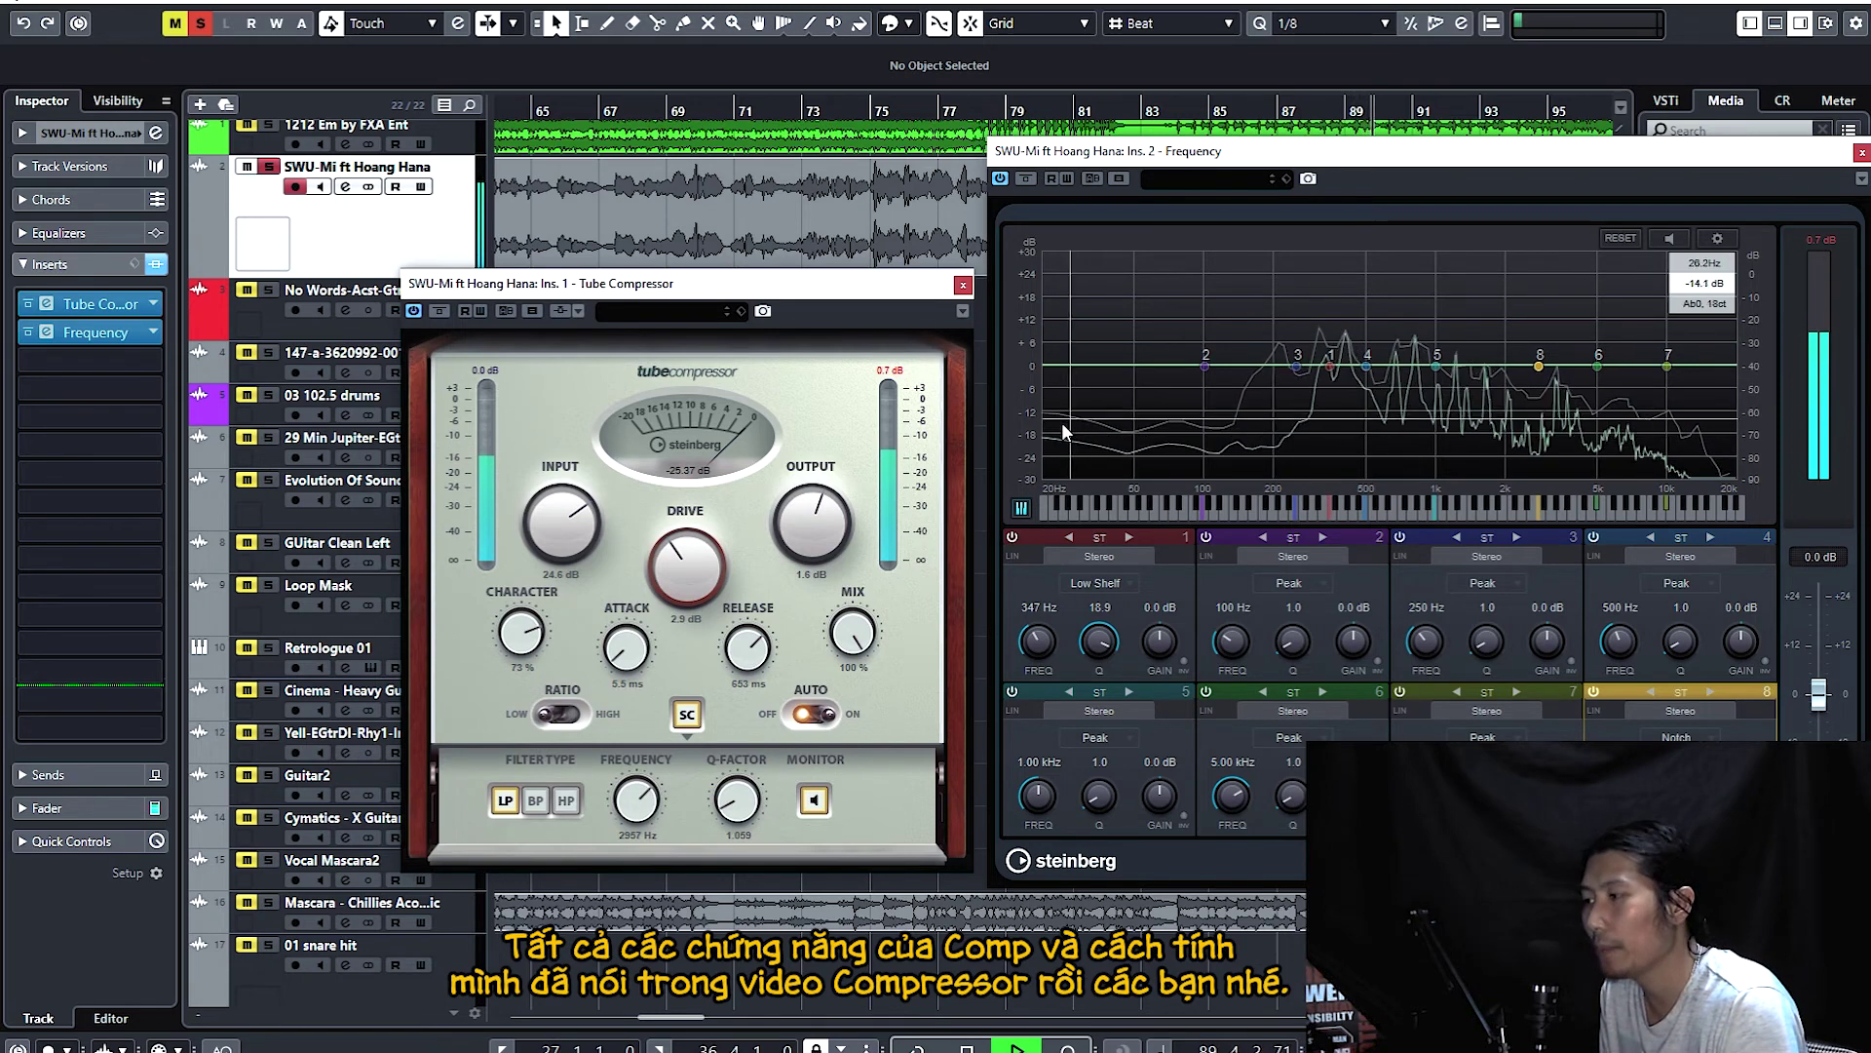
left_click_drag(647, 797, 642, 795)
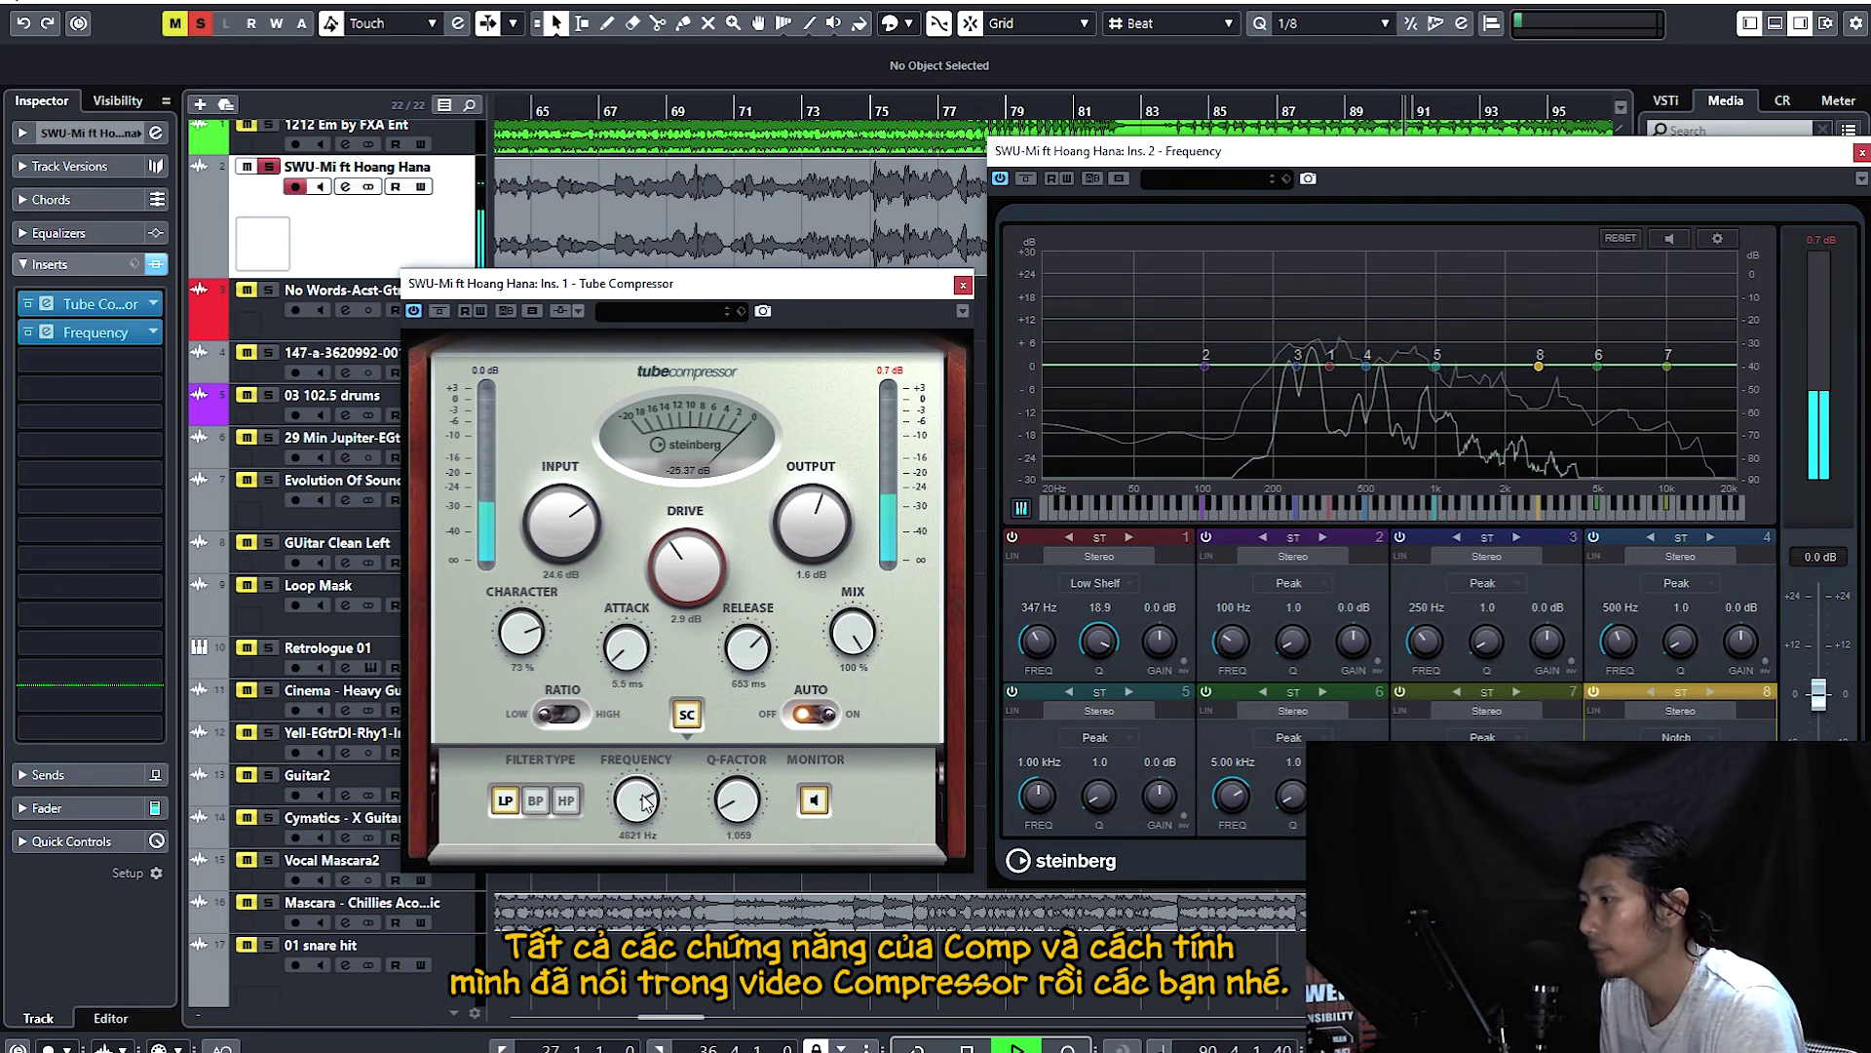
mouse_move(639, 850)
left_mouse_down()
mouse_move(639, 866)
mouse_move(630, 849)
left_mouse_up()
Replay the vocal from near bar 75 and raise the low-pass frequency to 2764 Hz, settling at 1277 Hz
left_click(867, 110)
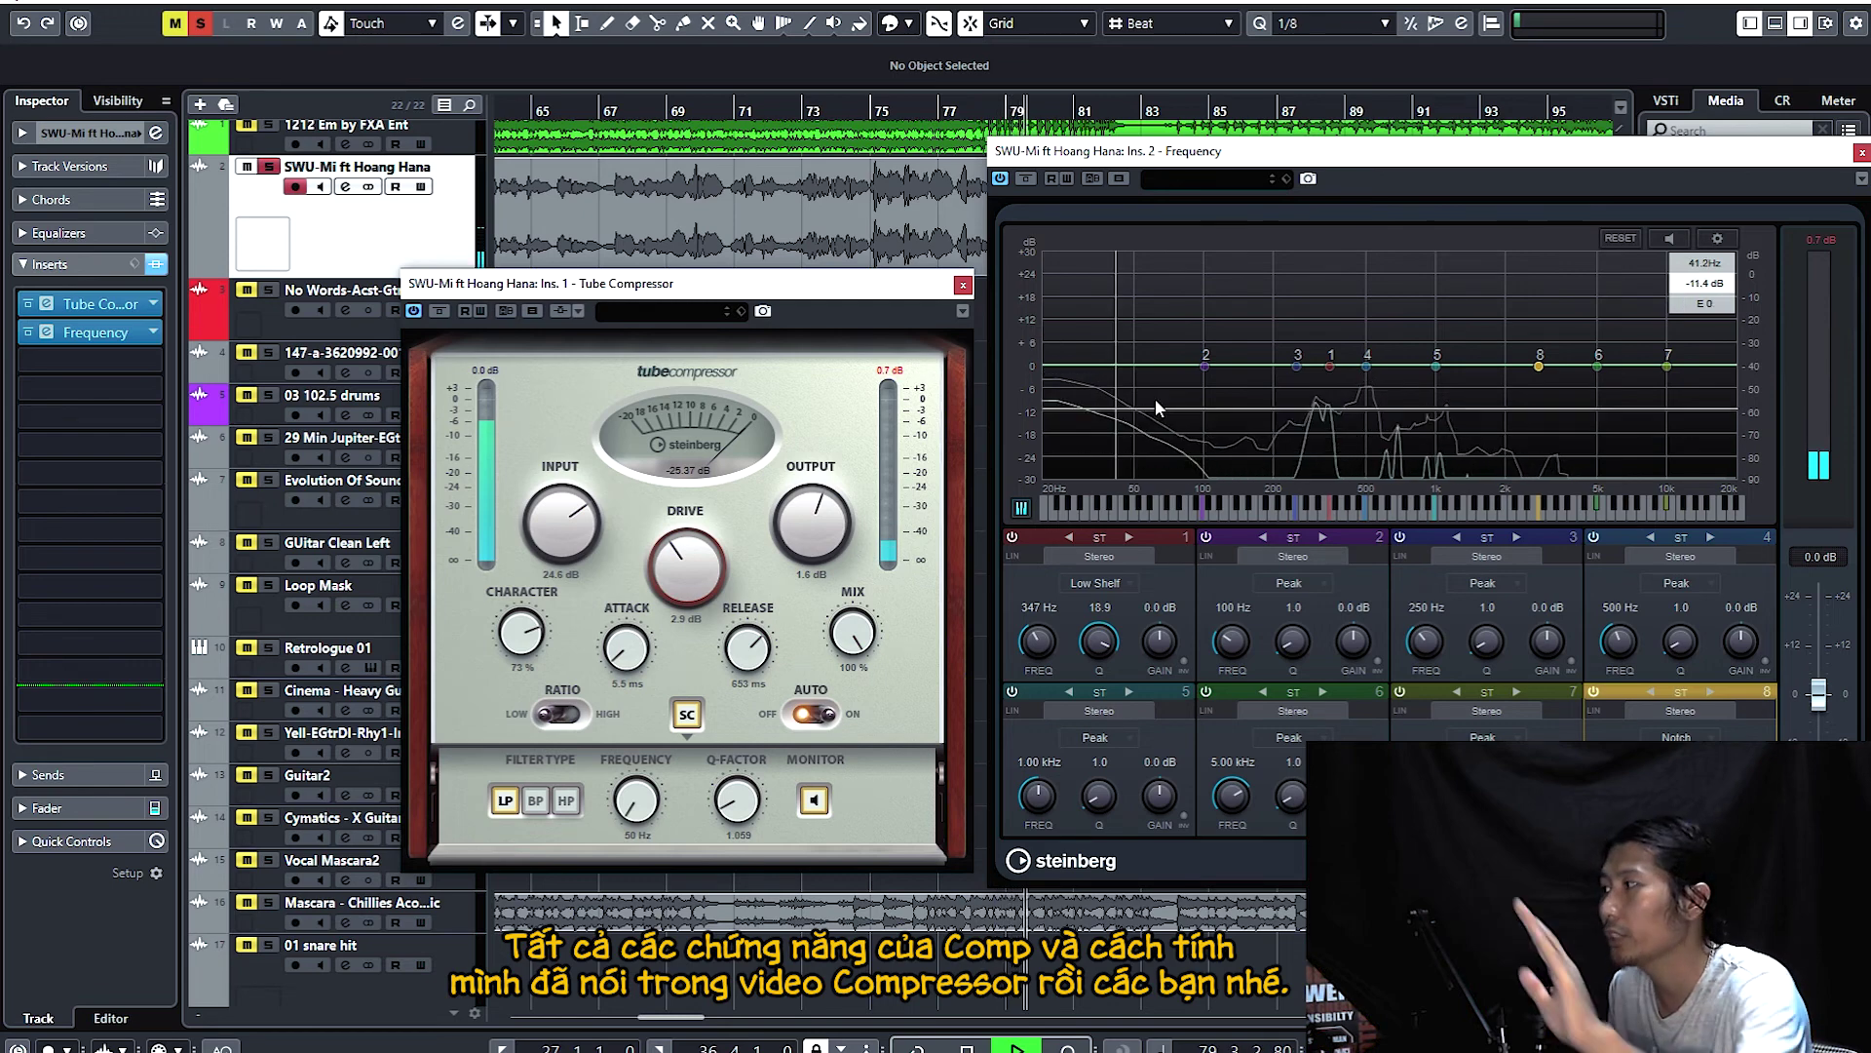
left_click_drag(654, 783, 684, 725)
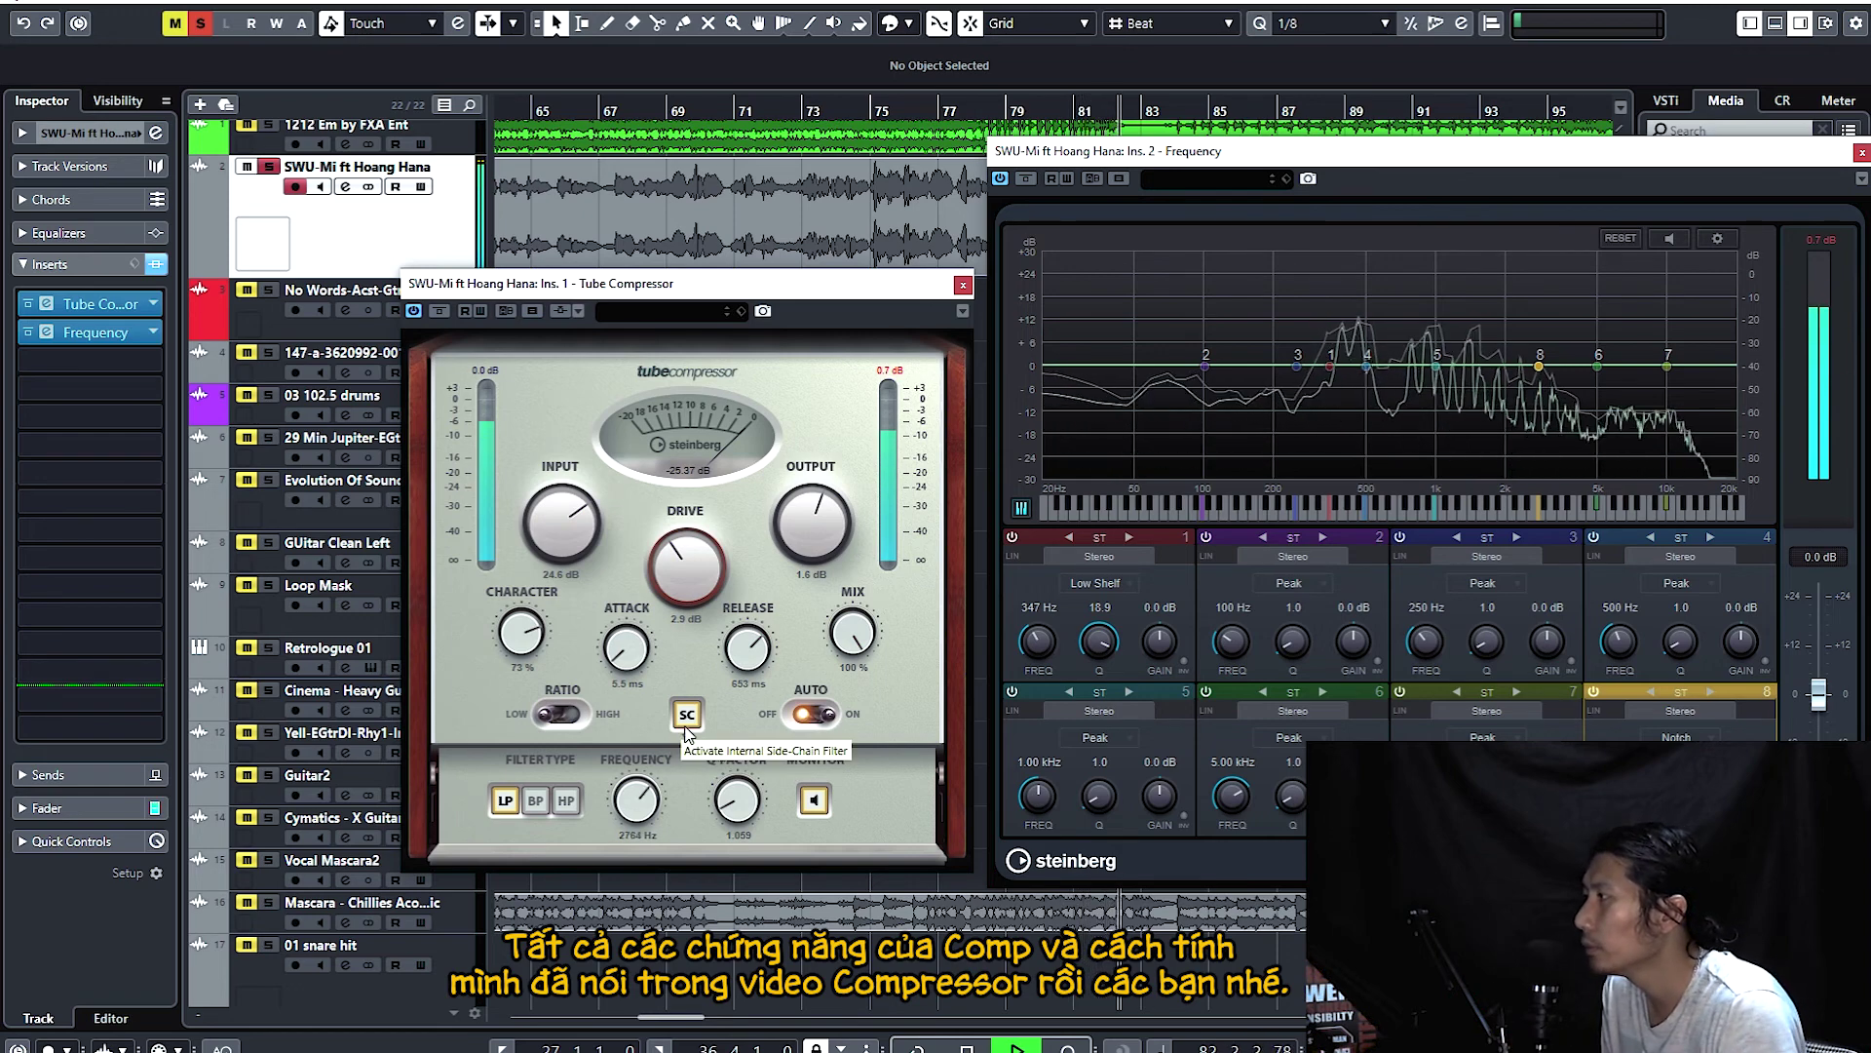
left_click_drag(638, 799, 629, 813)
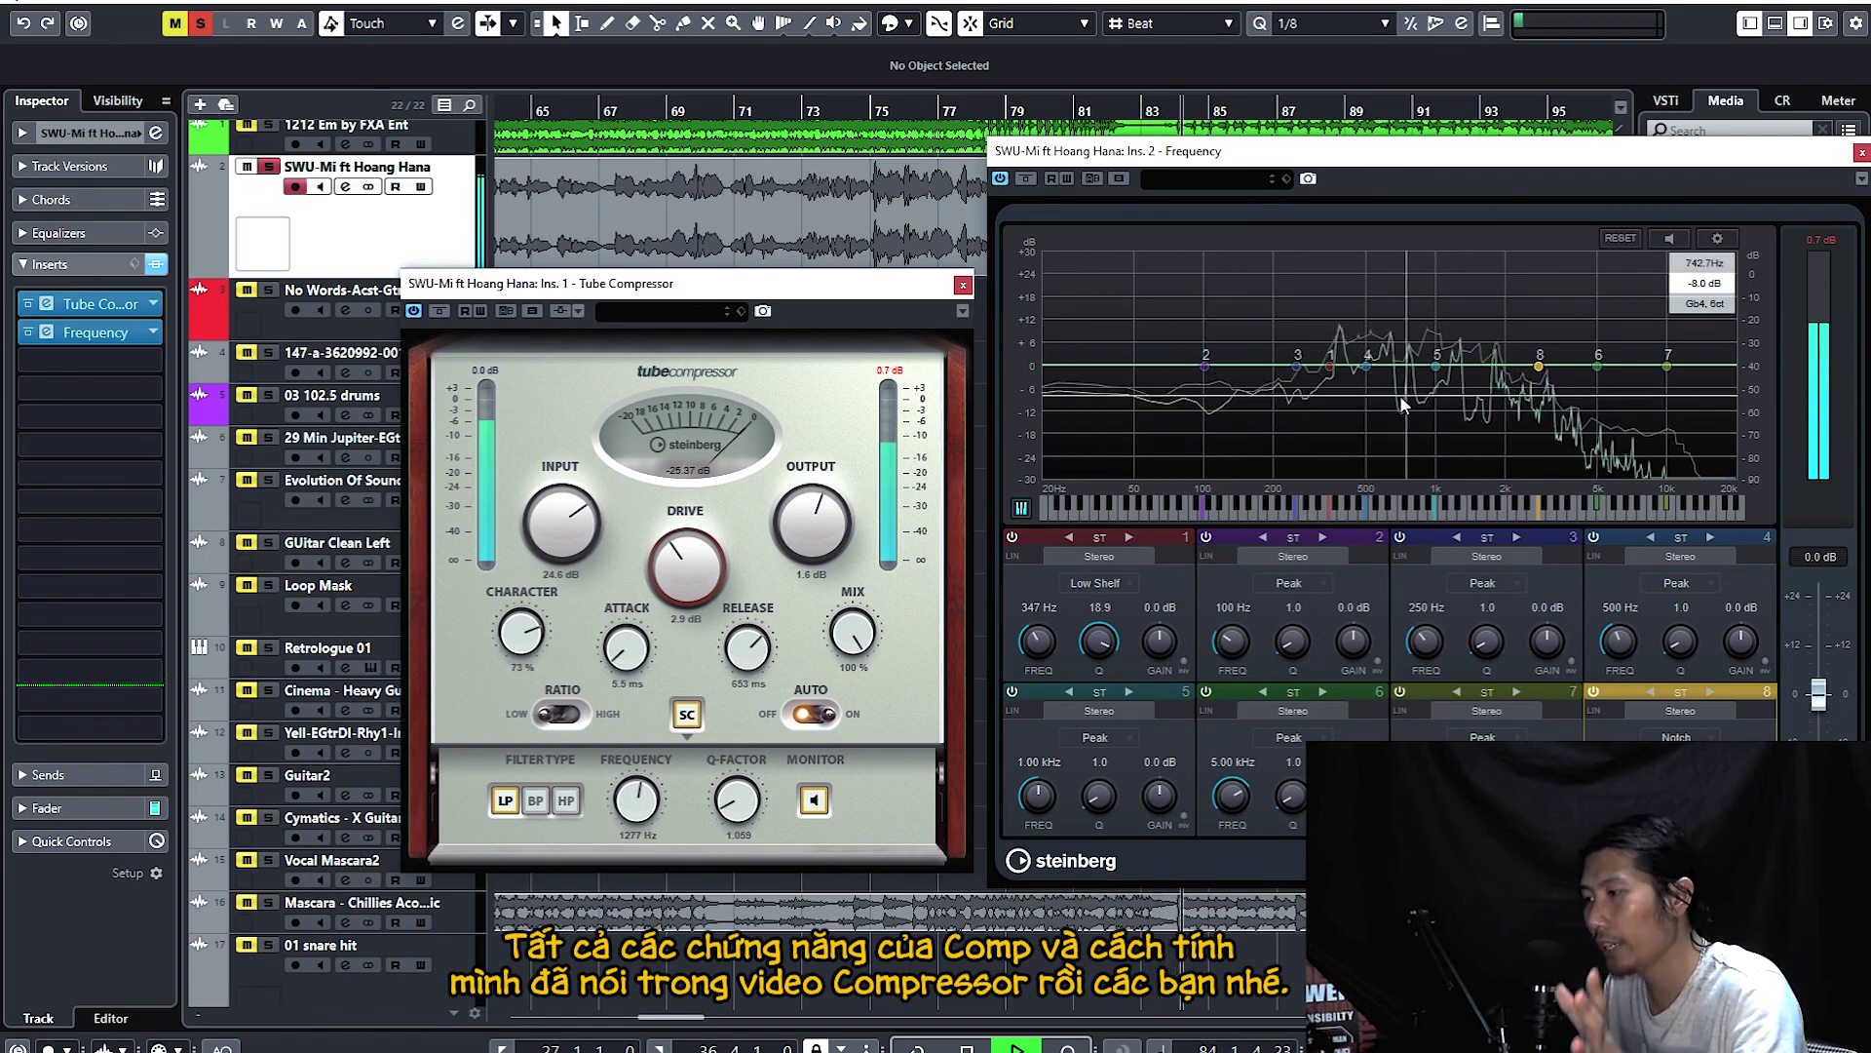
Switch the monitored side-chain filter to high-pass and raise its frequency to 2582 Hz
left_click(569, 802)
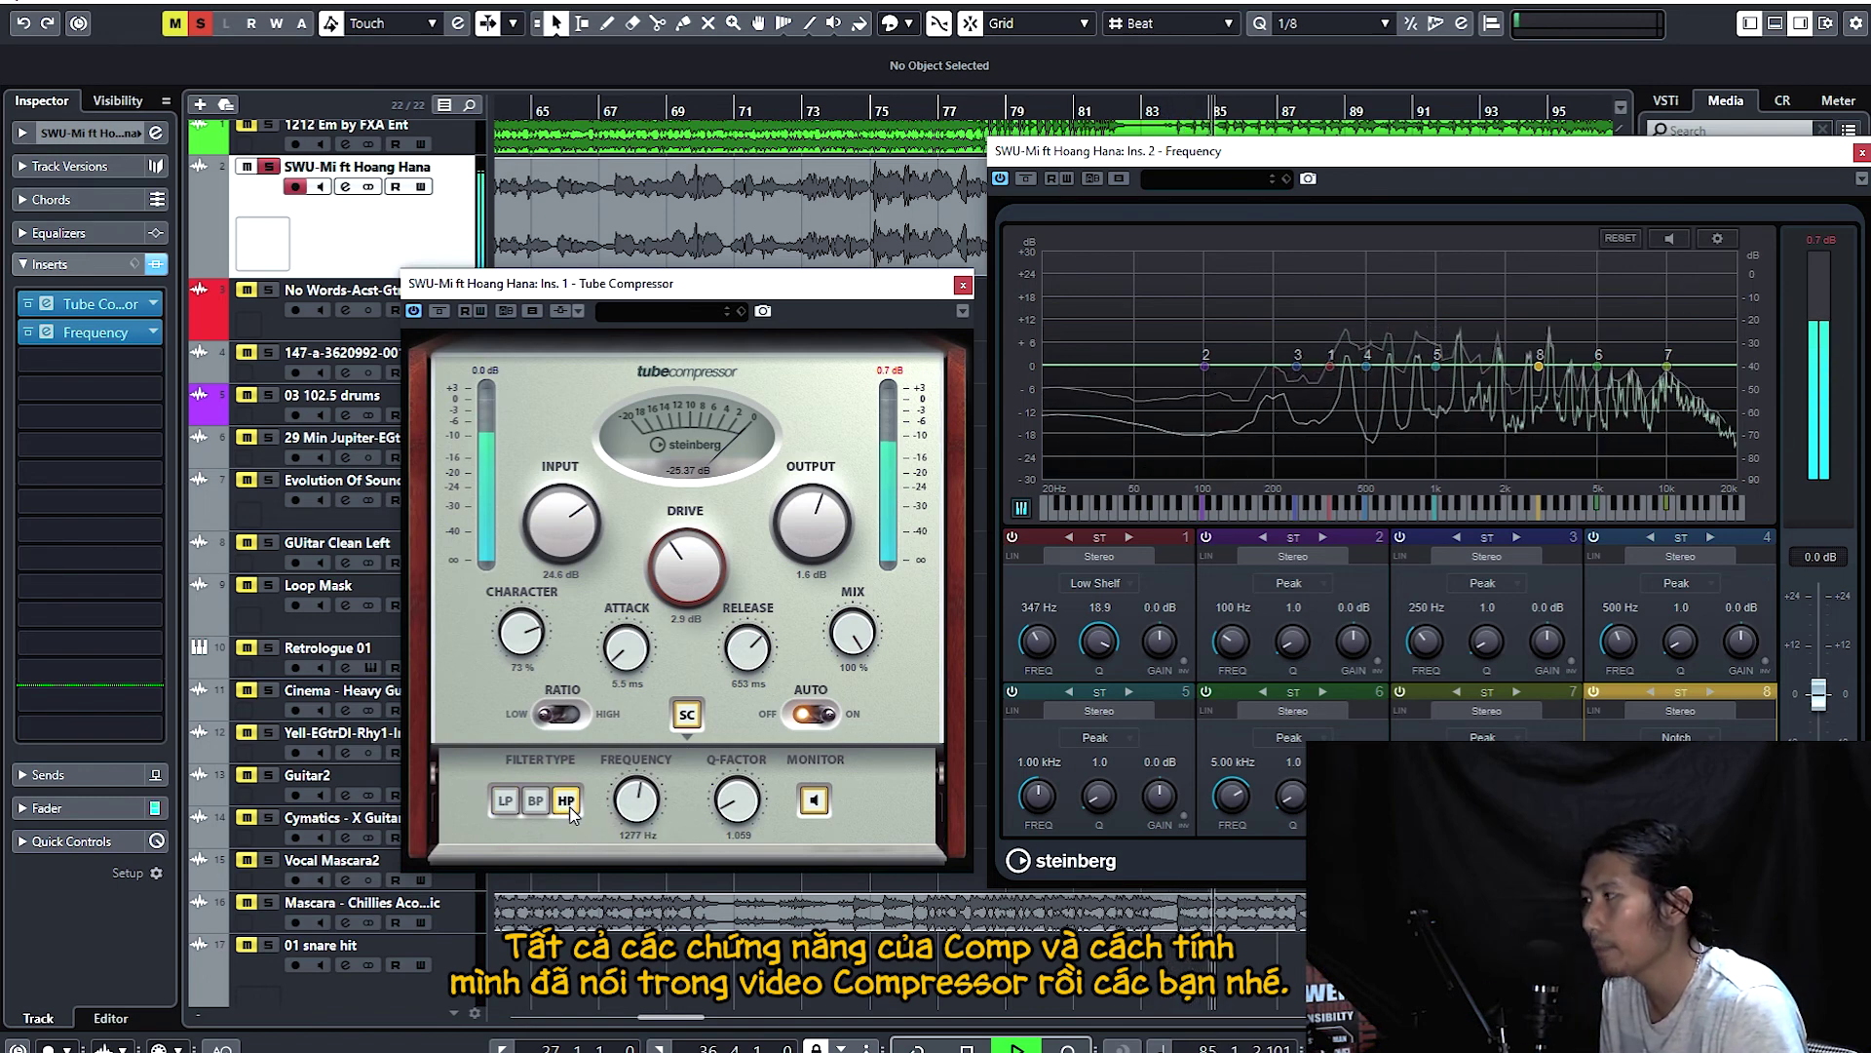
mouse_move(638, 801)
left_mouse_down()
mouse_move(634, 836)
mouse_move(667, 804)
left_mouse_up()
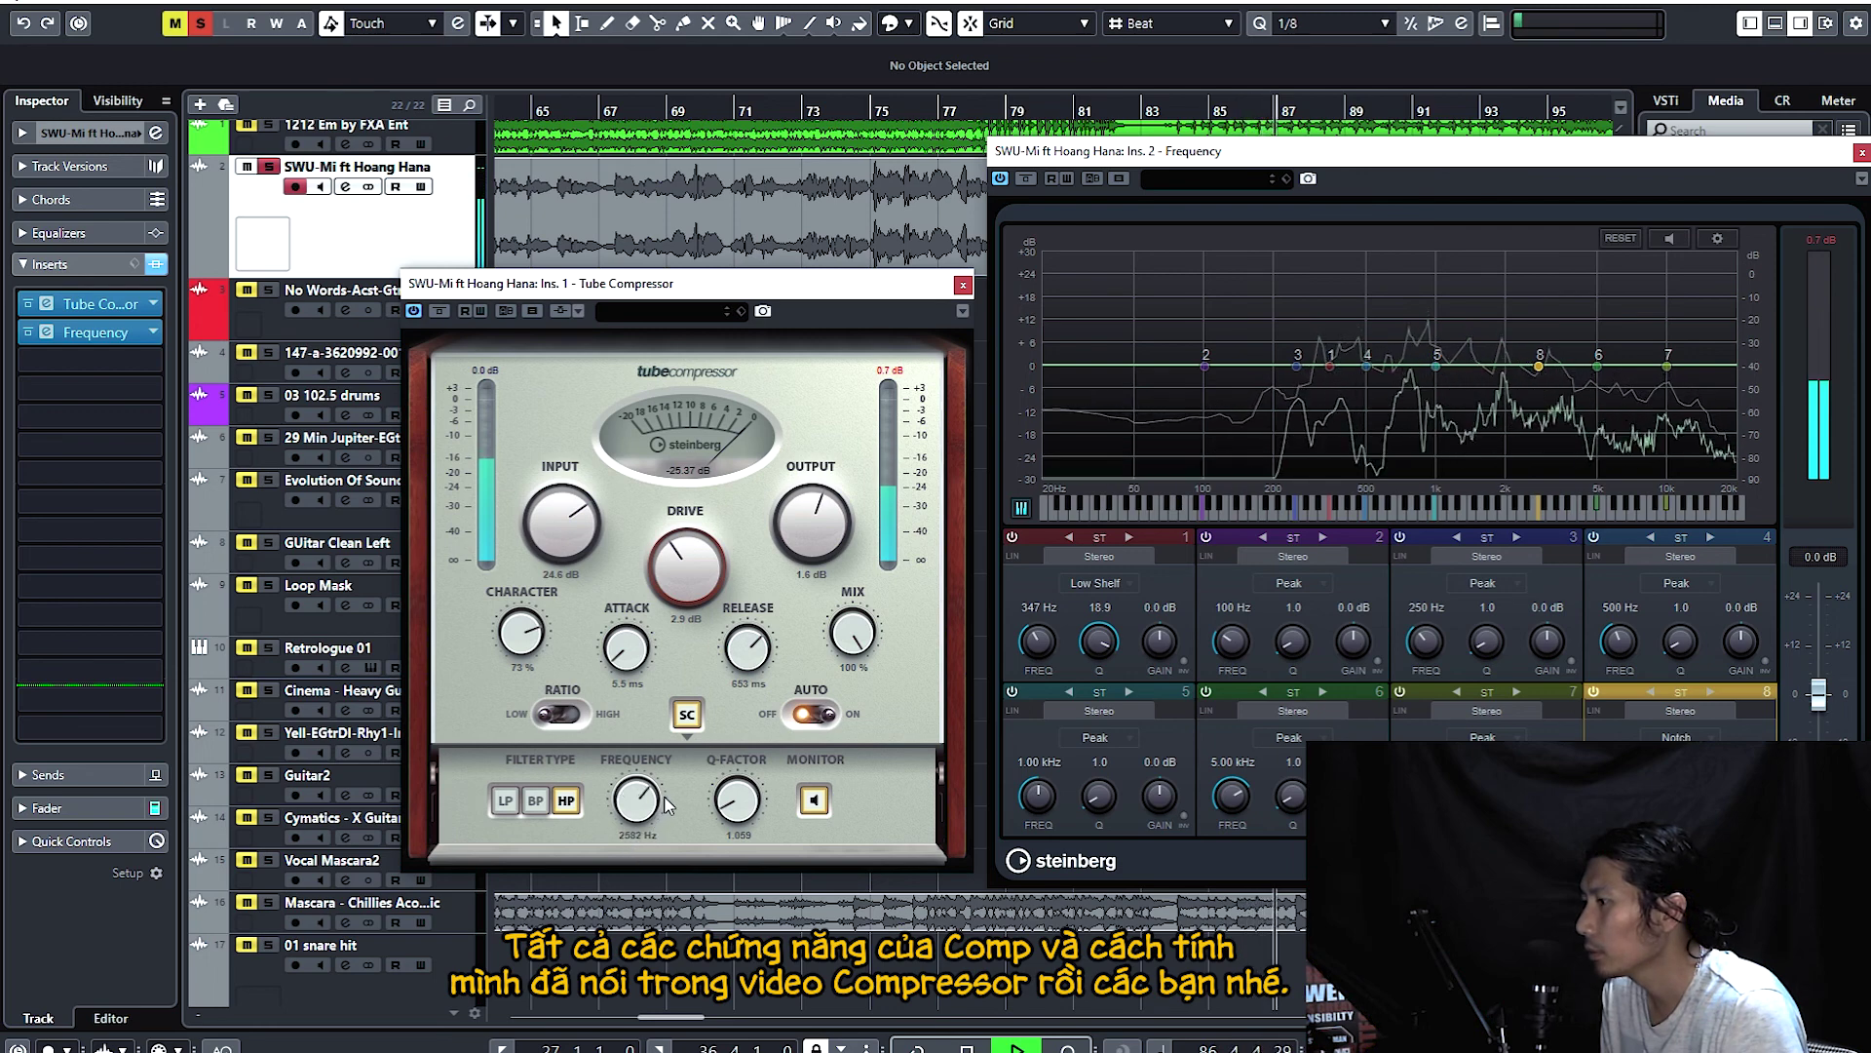